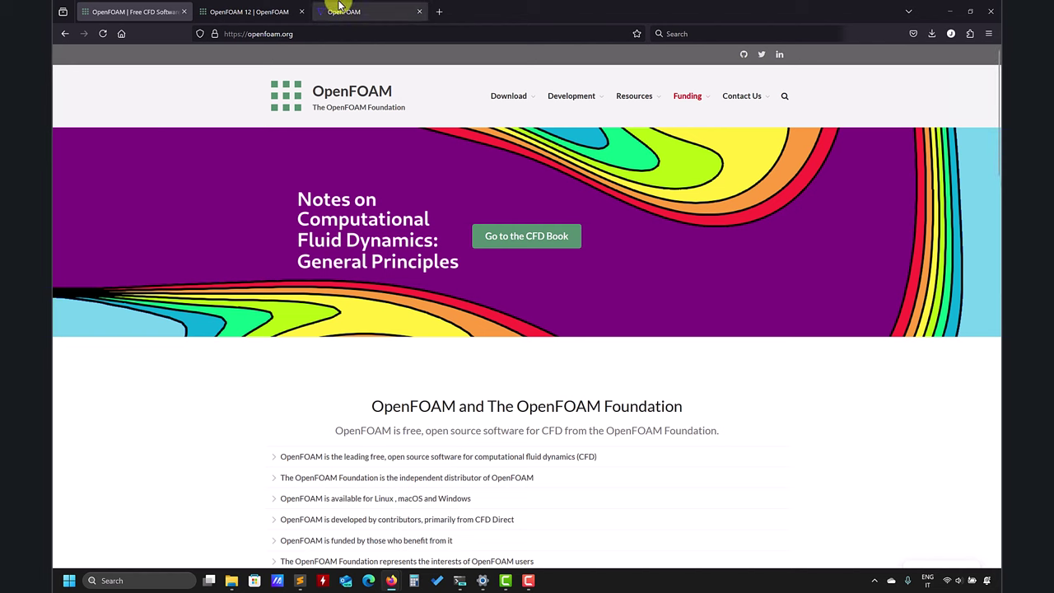
# On openfoam.org, go from Compiling Sources to the Software for Compilation page
pyautogui.click(337, 11)
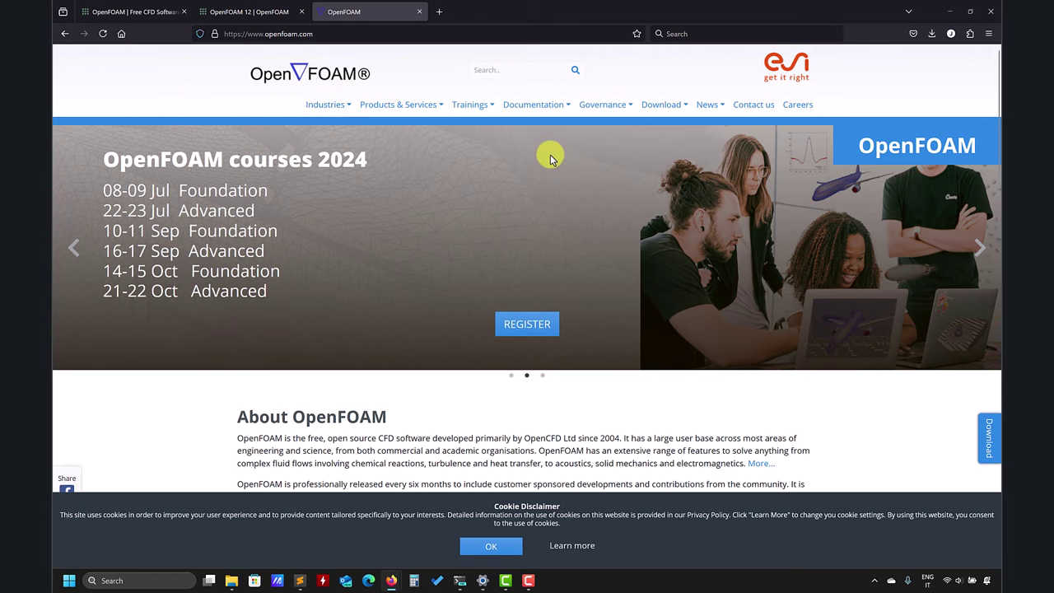
pyautogui.click(122, 10)
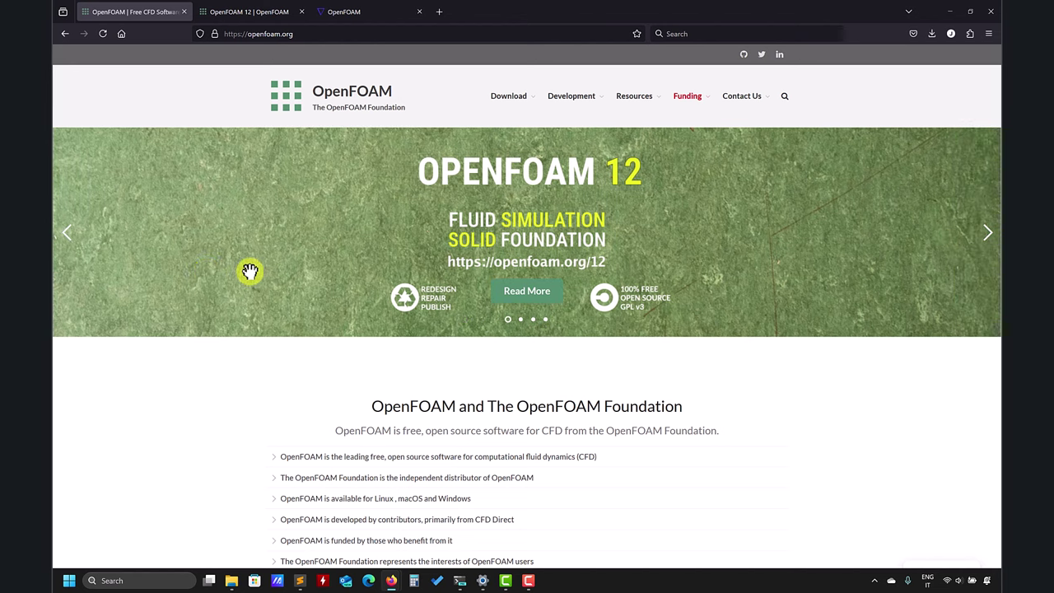
pyautogui.moveTo(527, 97)
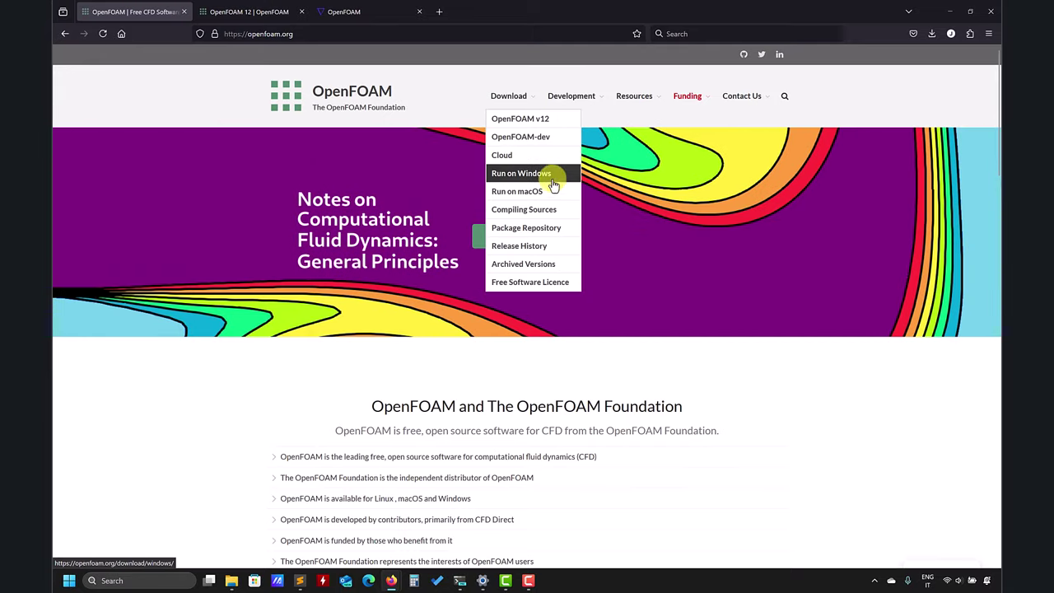
pyautogui.click(557, 211)
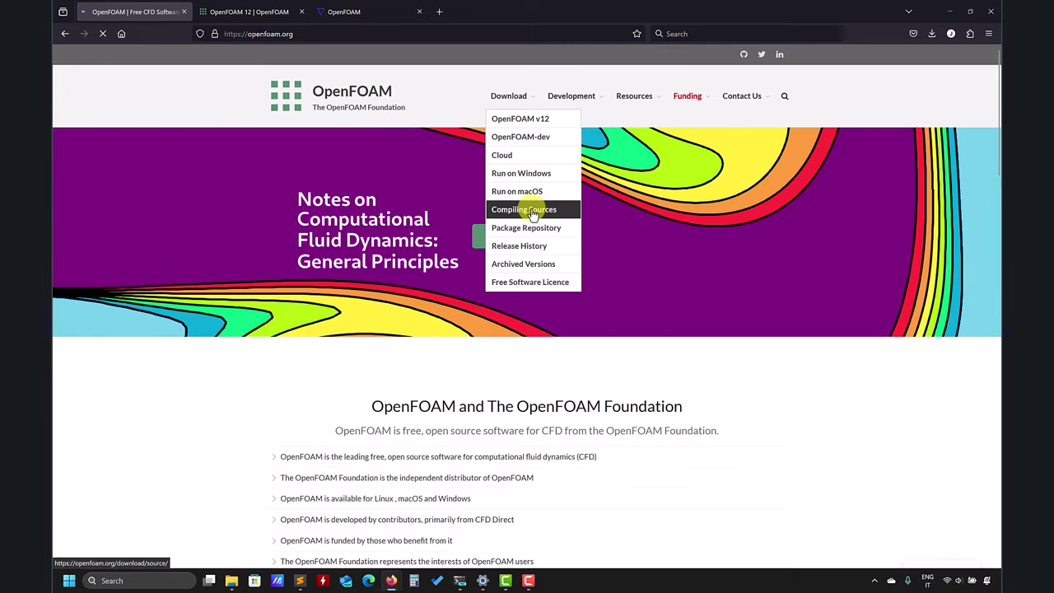
pyautogui.scroll(-3, 494, 244)
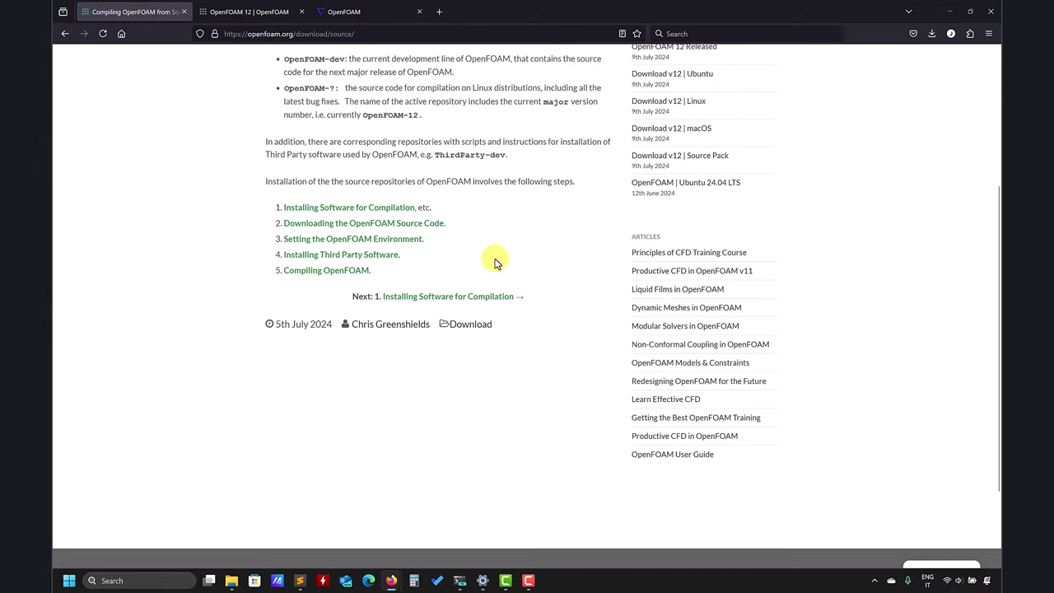
pyautogui.click(486, 298)
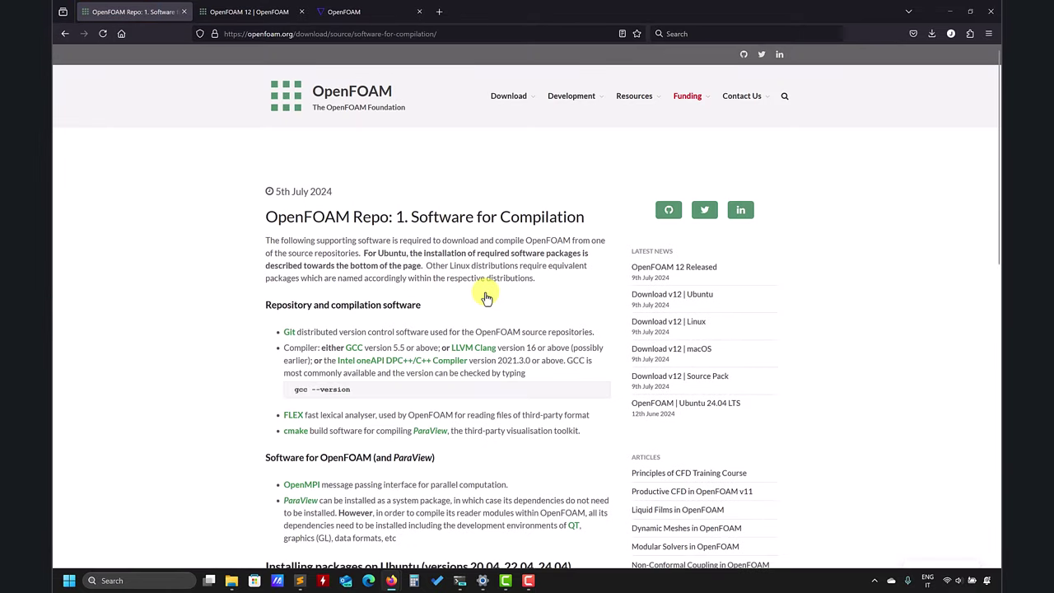
# Scroll to the Ubuntu package list, then switch to installation-steps-OF12.txt in Sublime Text
pyautogui.scroll(-3, 486, 297)
pyautogui.scroll(-2, 485, 297)
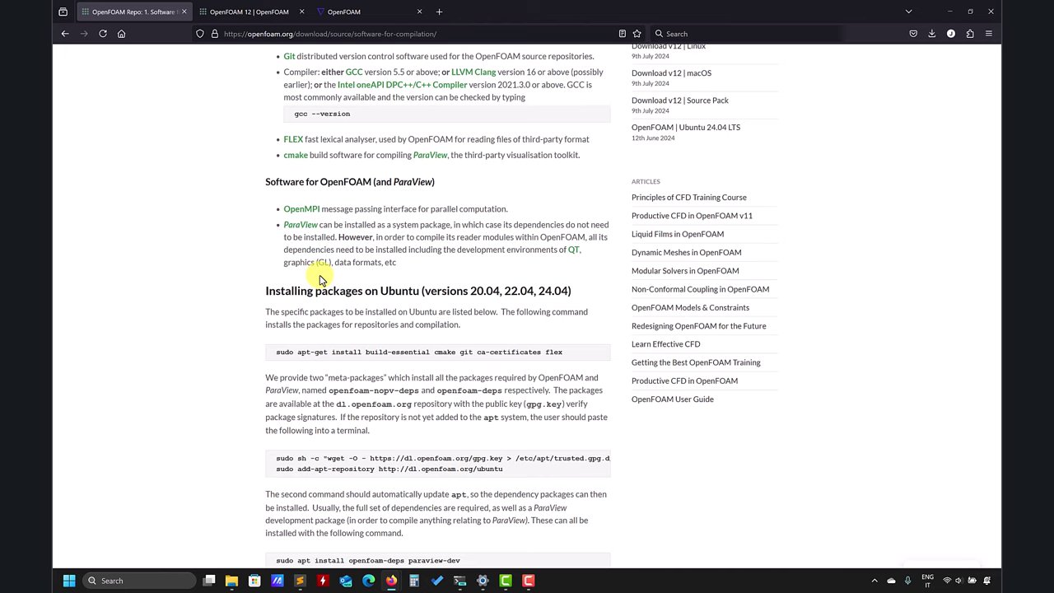
pyautogui.scroll(-2, 410, 264)
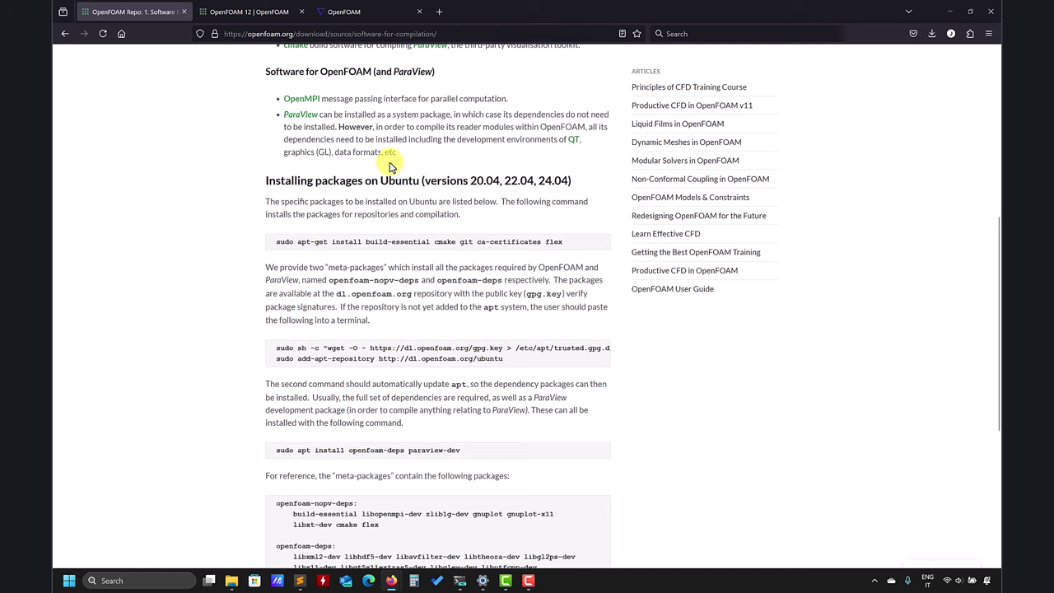
pyautogui.click(300, 580)
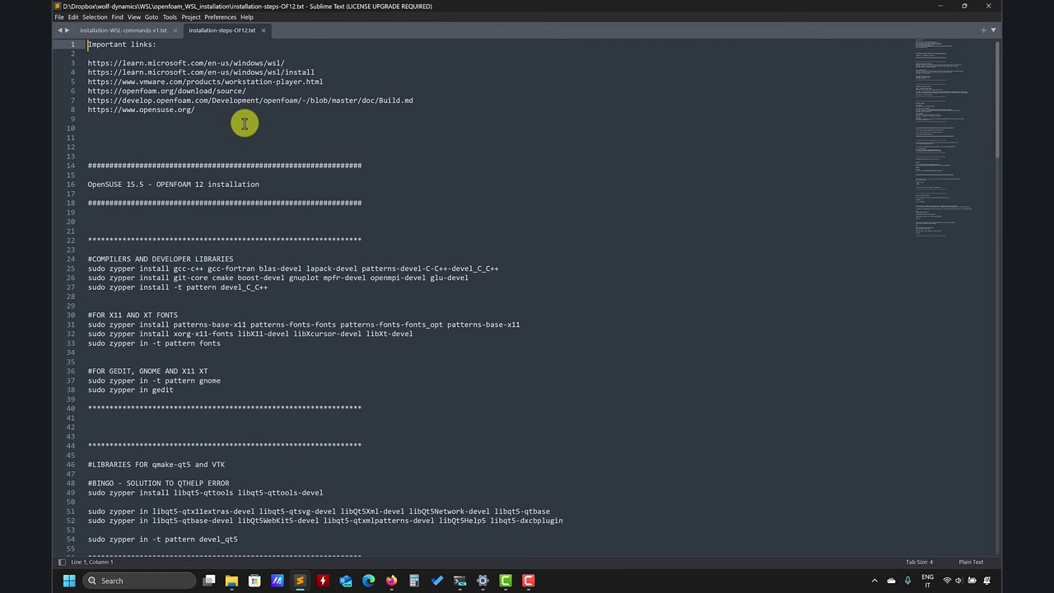
# Select the gedit and X11/fonts install commands in the installation notes
pyautogui.scroll(-2, 245, 123)
pyautogui.scroll(2, 255, 165)
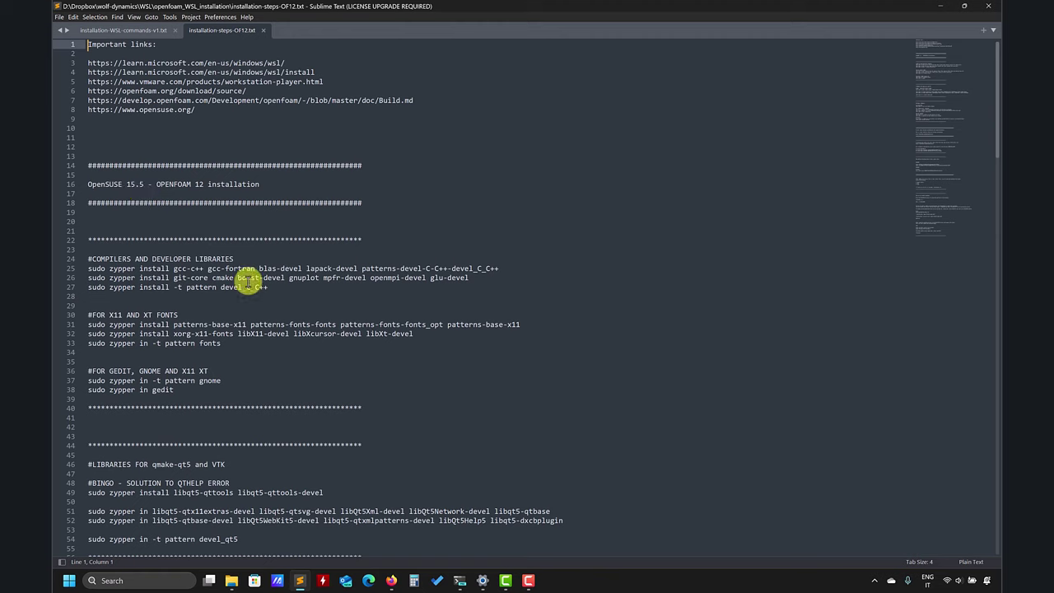
pyautogui.moveTo(175, 390); pyautogui.dragTo(91, 381)
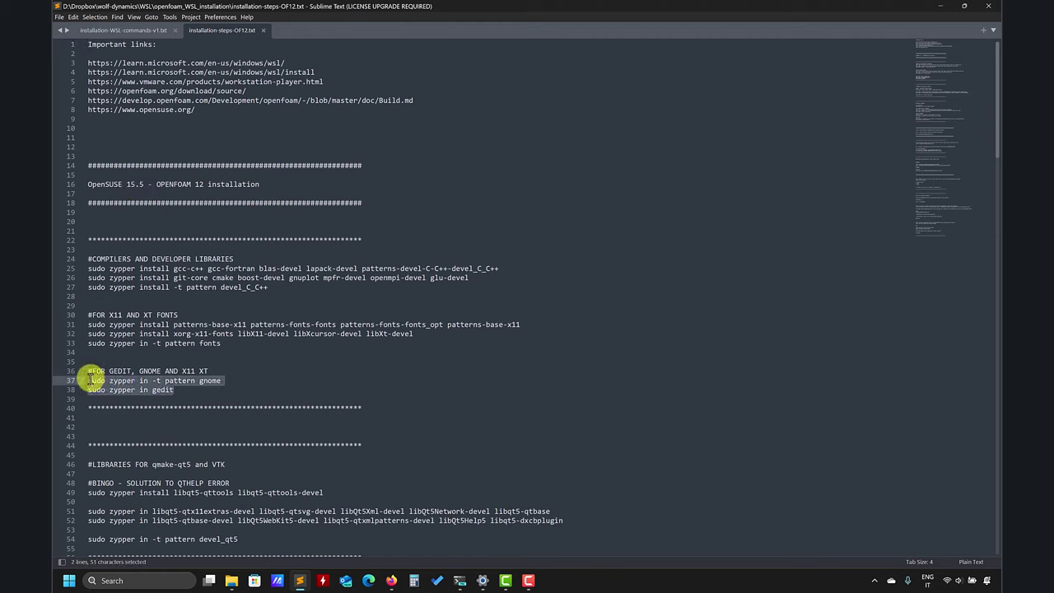
pyautogui.moveTo(244, 344); pyautogui.dragTo(58, 324)
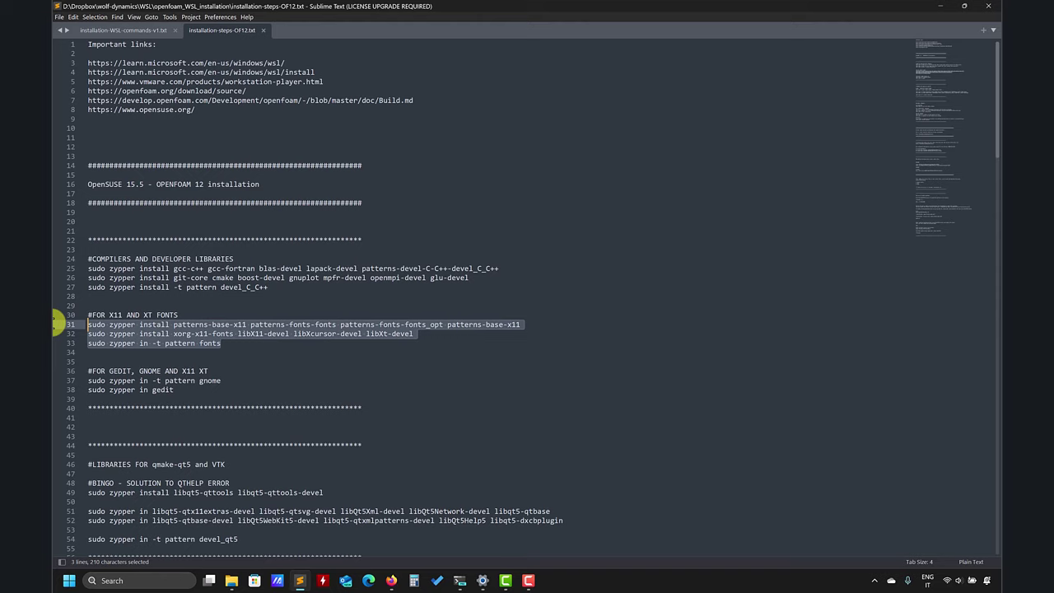
# Copy the OpenFOAM-12 git clone command on line 107, then minimise Sublime Text
pyautogui.scroll(-1, 273, 287)
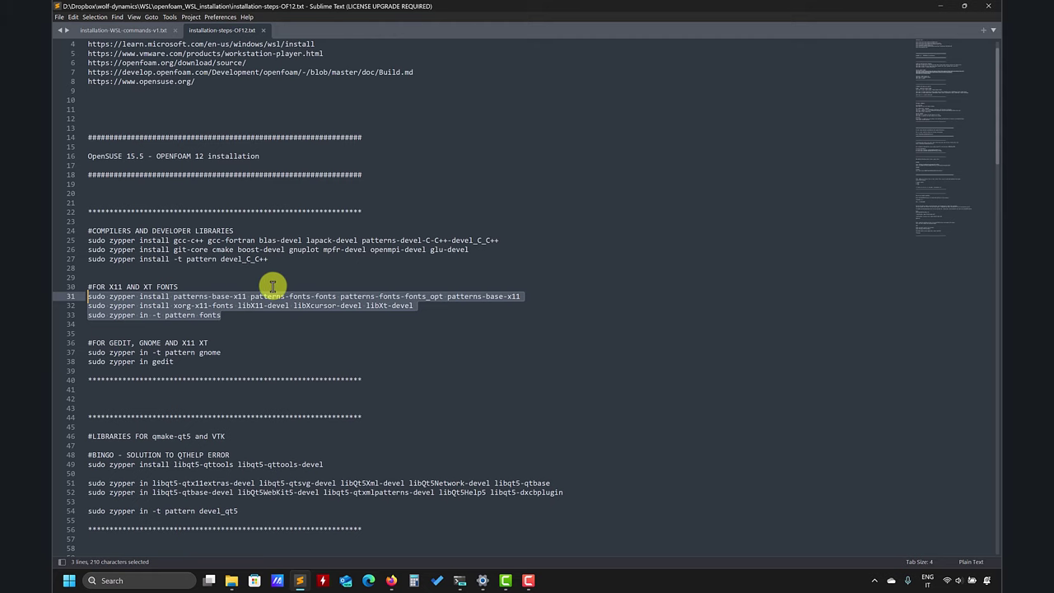
pyautogui.scroll(-1, 272, 287)
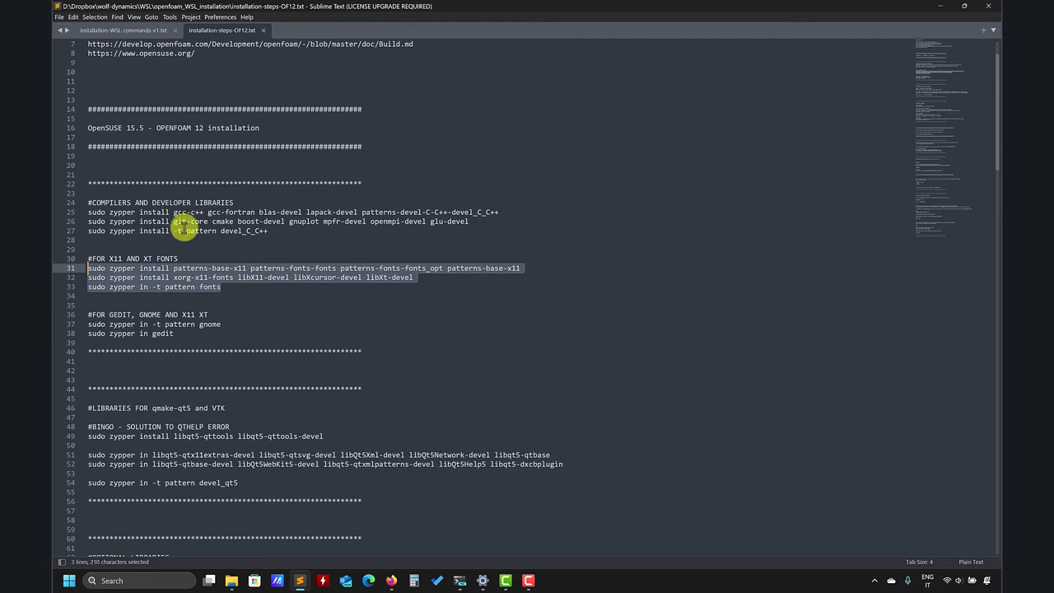
pyautogui.scroll(-1, 190, 245)
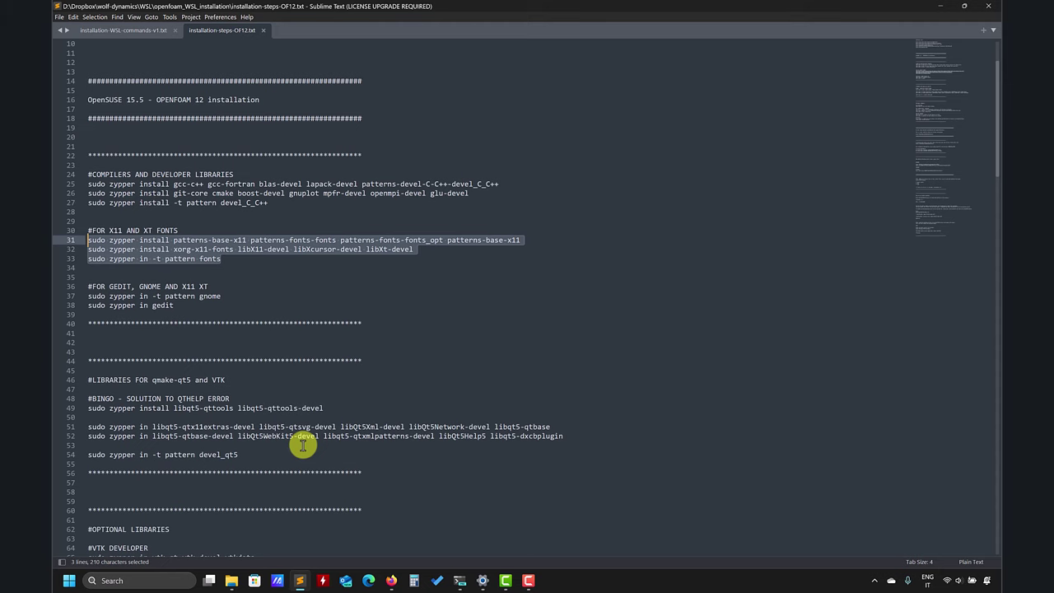
pyautogui.scroll(-2, 302, 445)
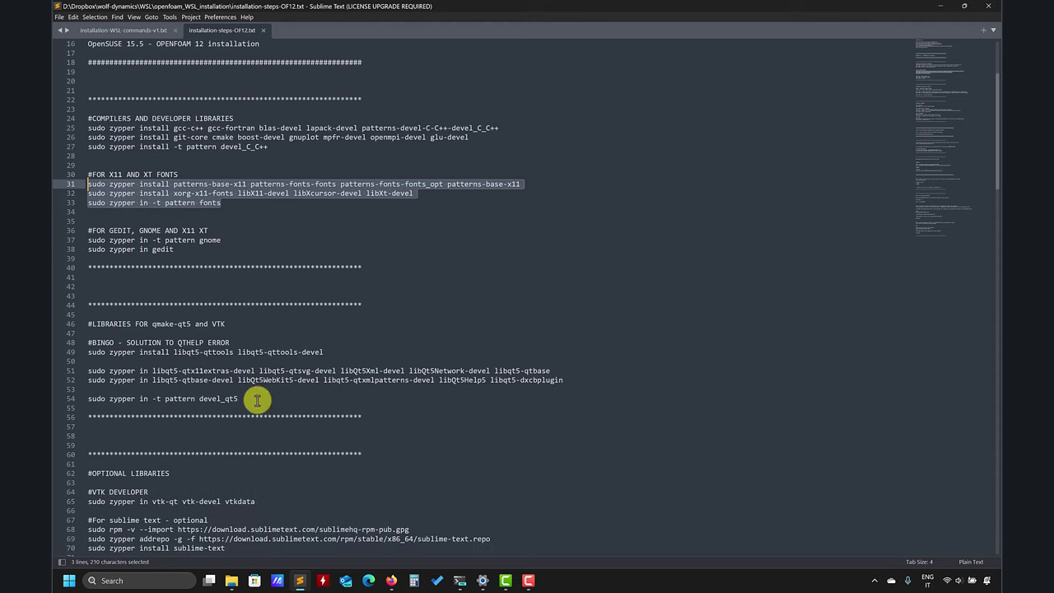
pyautogui.scroll(-1, 207, 388)
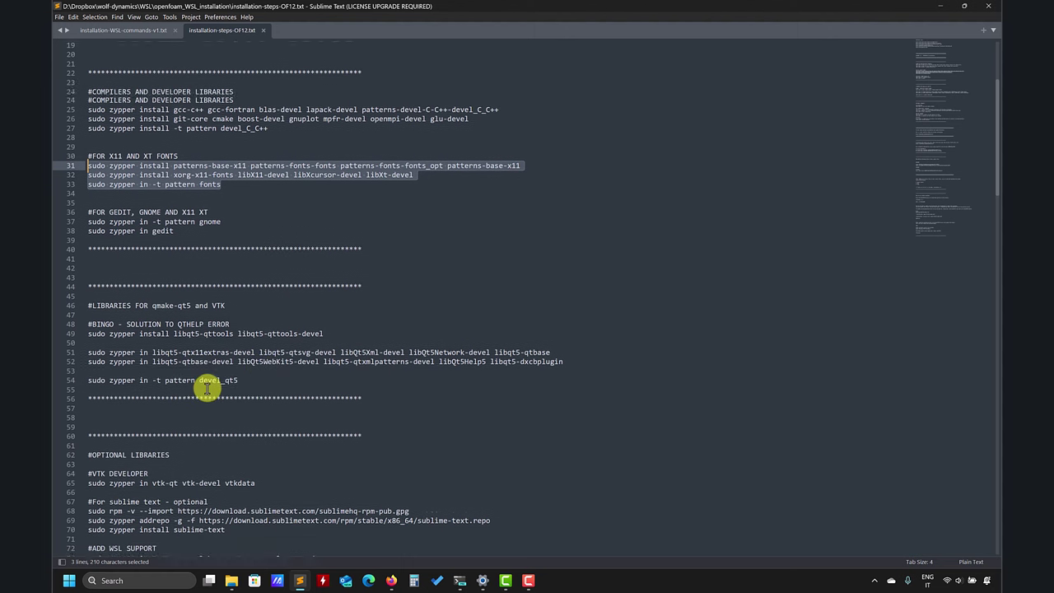
pyautogui.scroll(-5, 231, 357)
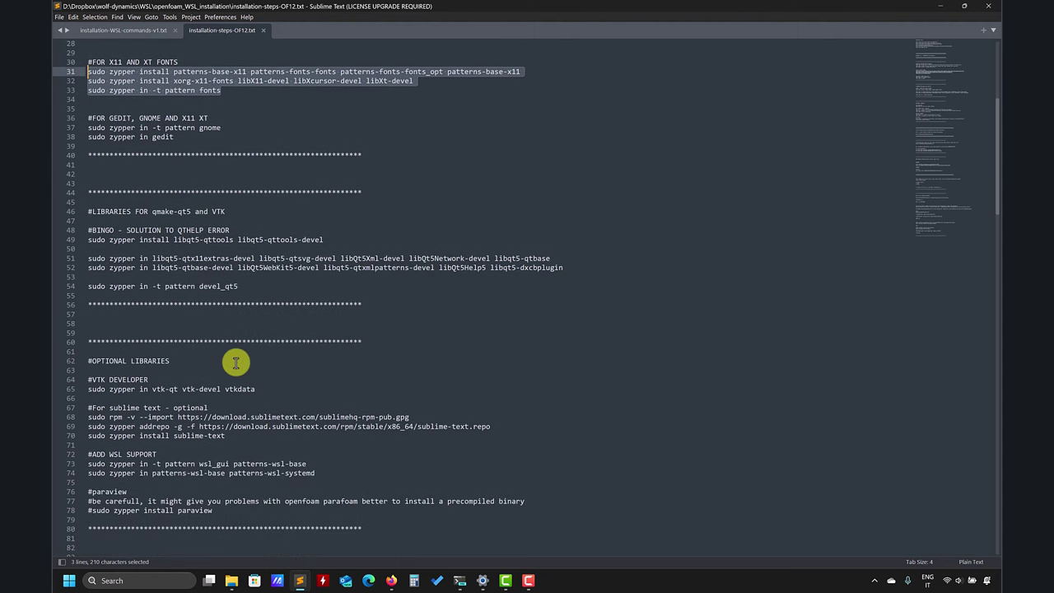
pyautogui.scroll(-5, 262, 284)
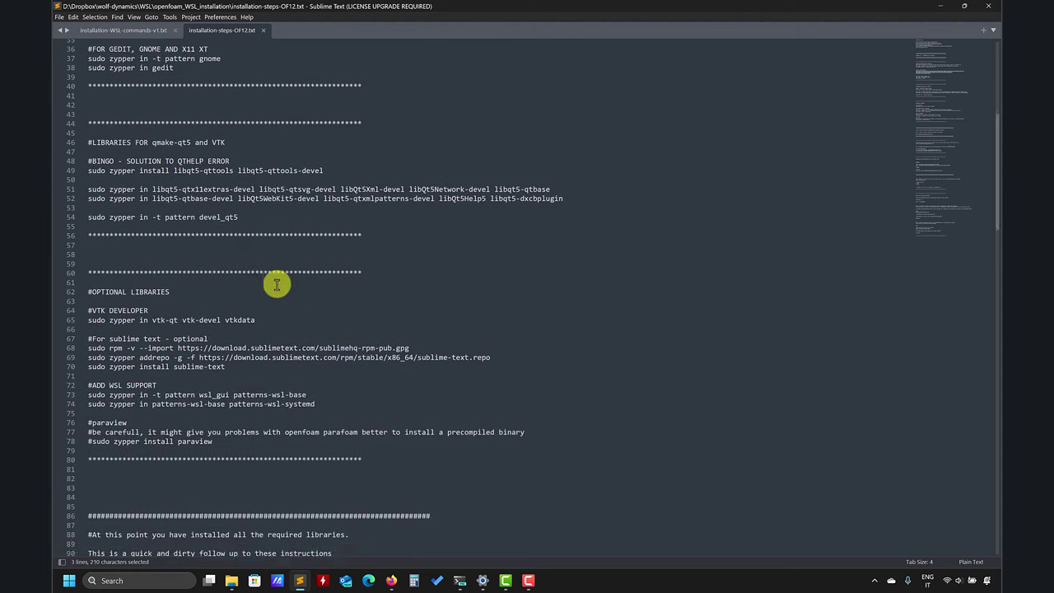
pyautogui.scroll(-2, 277, 286)
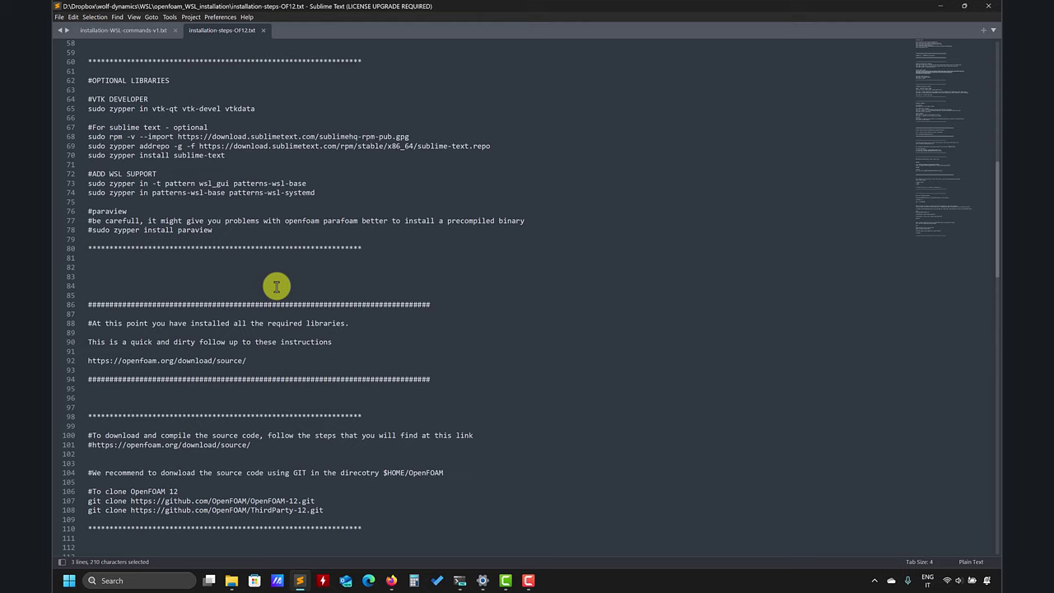
pyautogui.scroll(-4, 289, 362)
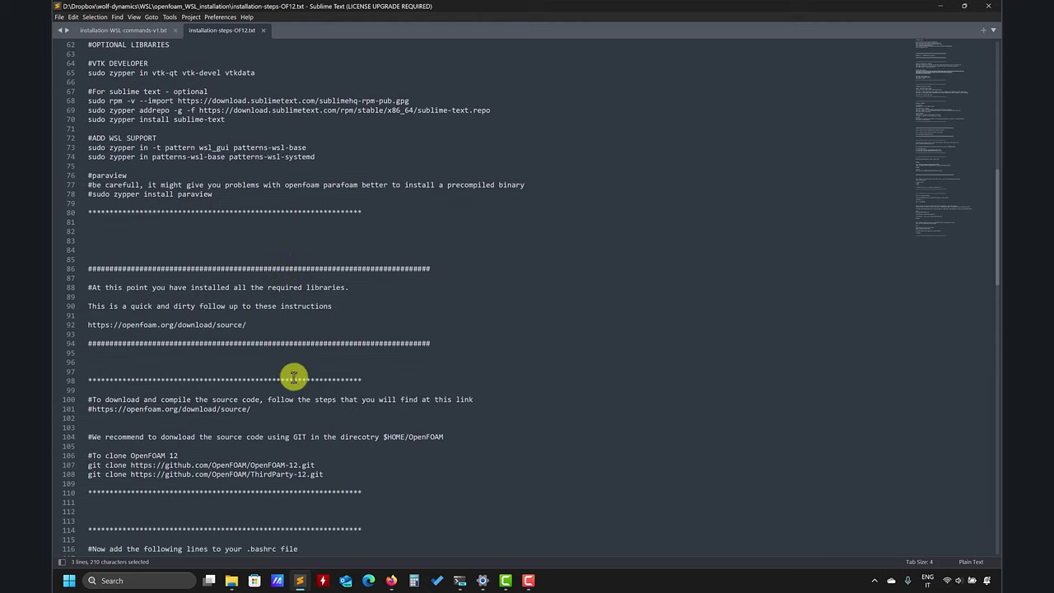
pyautogui.moveTo(332, 389); pyautogui.dragTo(89, 389)
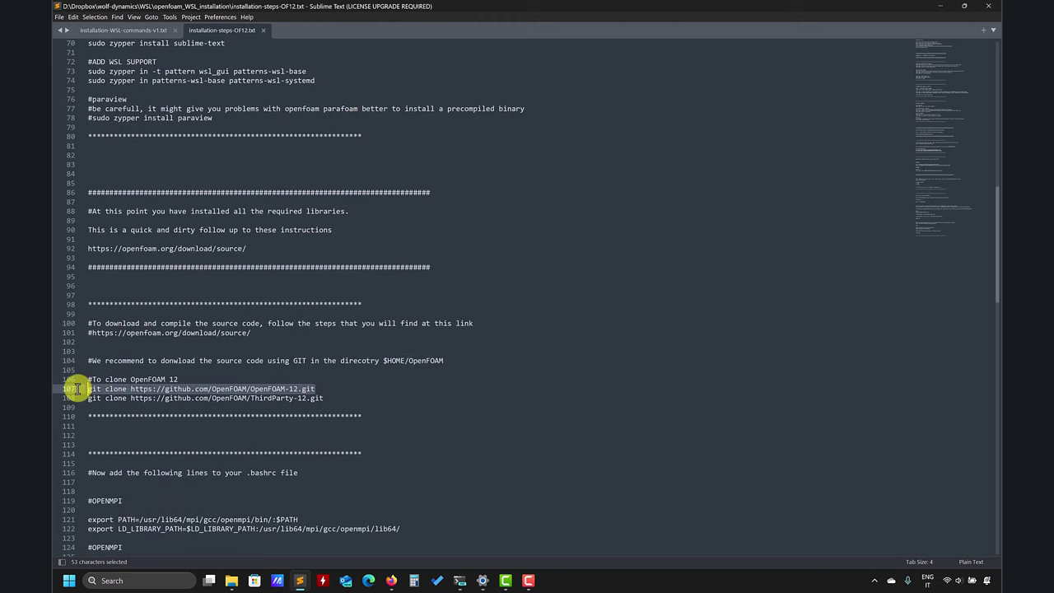
pyautogui.rightClick(145, 391)
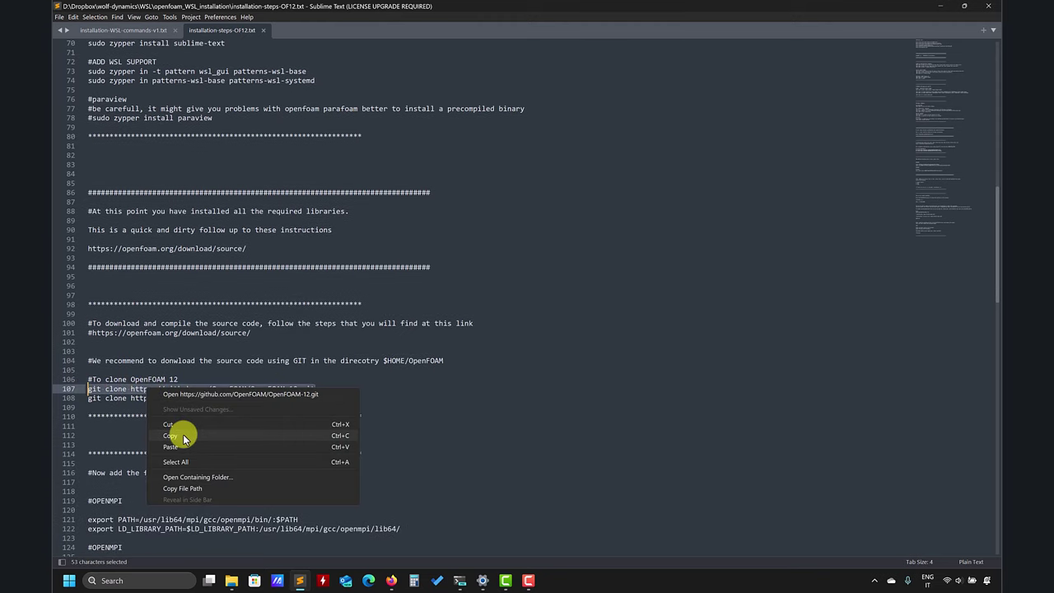
pyautogui.click(183, 439)
pyautogui.click(942, 6)
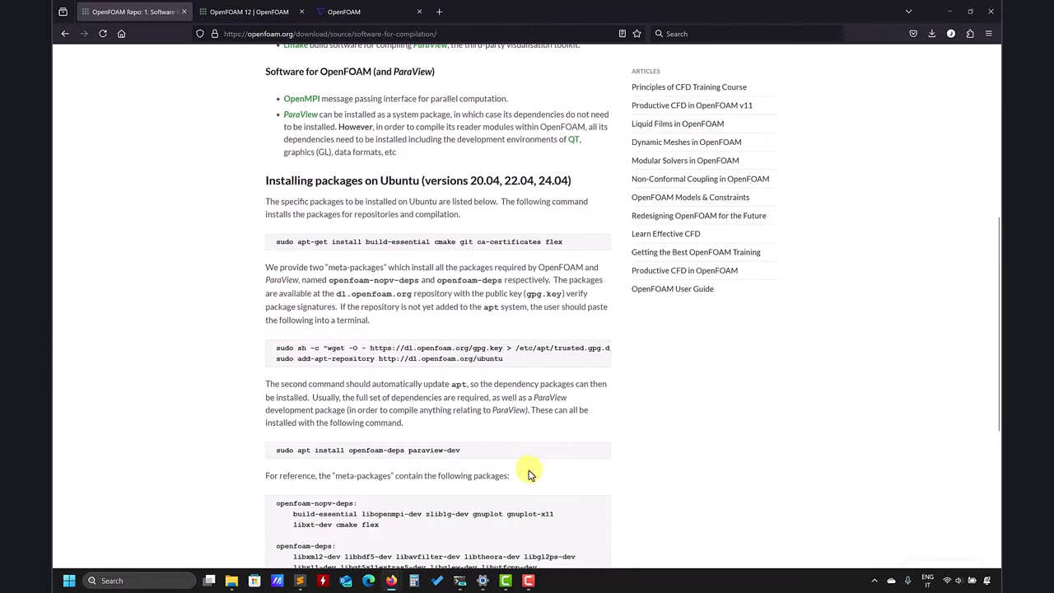
# In the terminal, check the folder with ls and pwd, then clone OpenFOAM-12
pyautogui.click(459, 580)
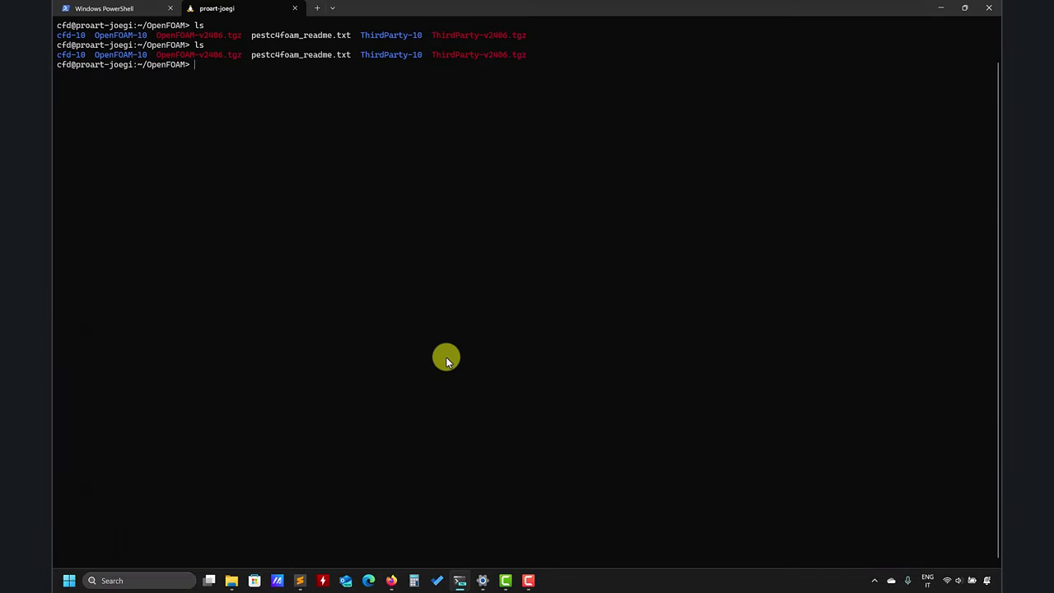
pyautogui.write('ls')
pyautogui.press('Return')
pyautogui.write('pwd')
pyautogui.press('Return')
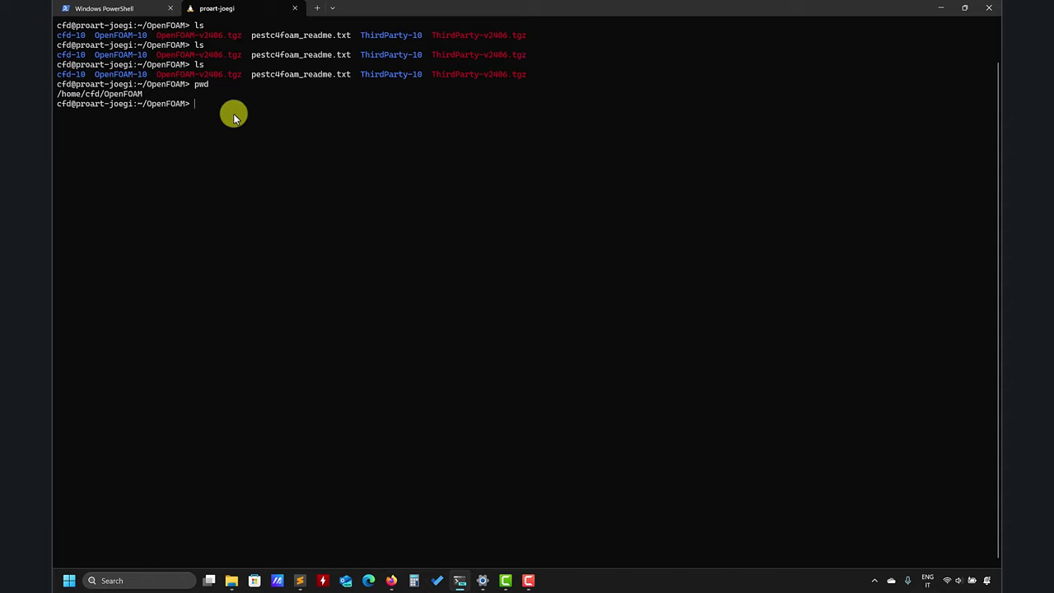
pyautogui.hotkey('ctrl', 'v')
pyautogui.press('Return')
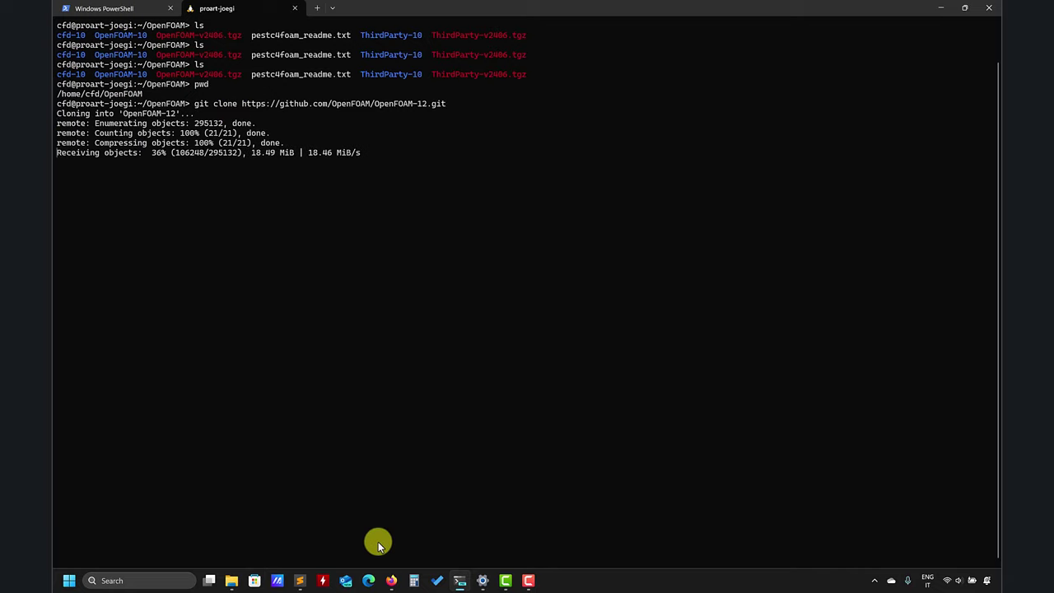
# Take the ThirdParty-12 git clone command from the notes and run it
pyautogui.click(305, 580)
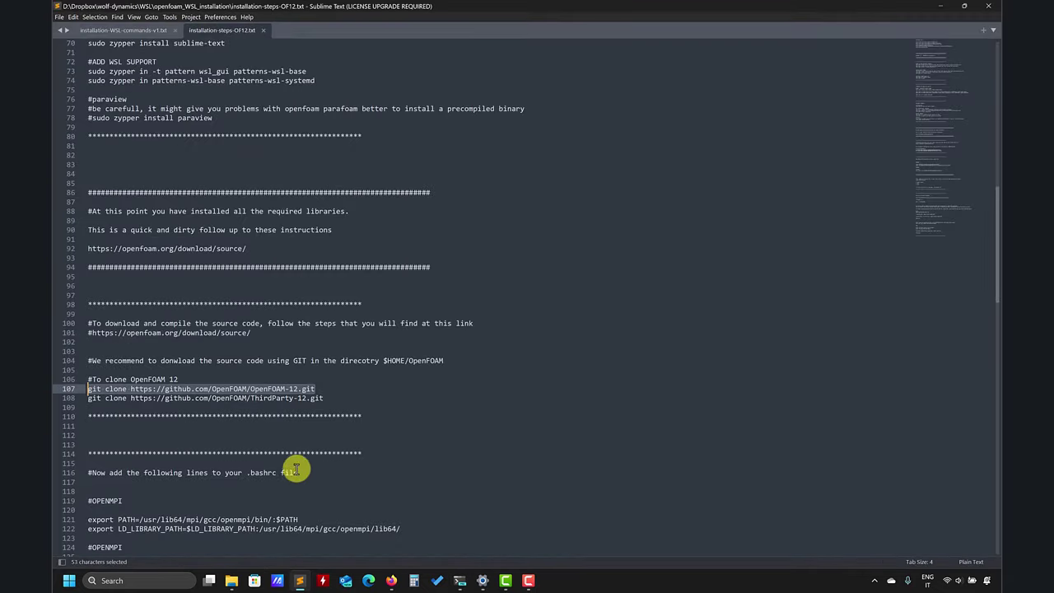
pyautogui.click(321, 407)
pyautogui.moveTo(321, 399); pyautogui.dragTo(55, 399)
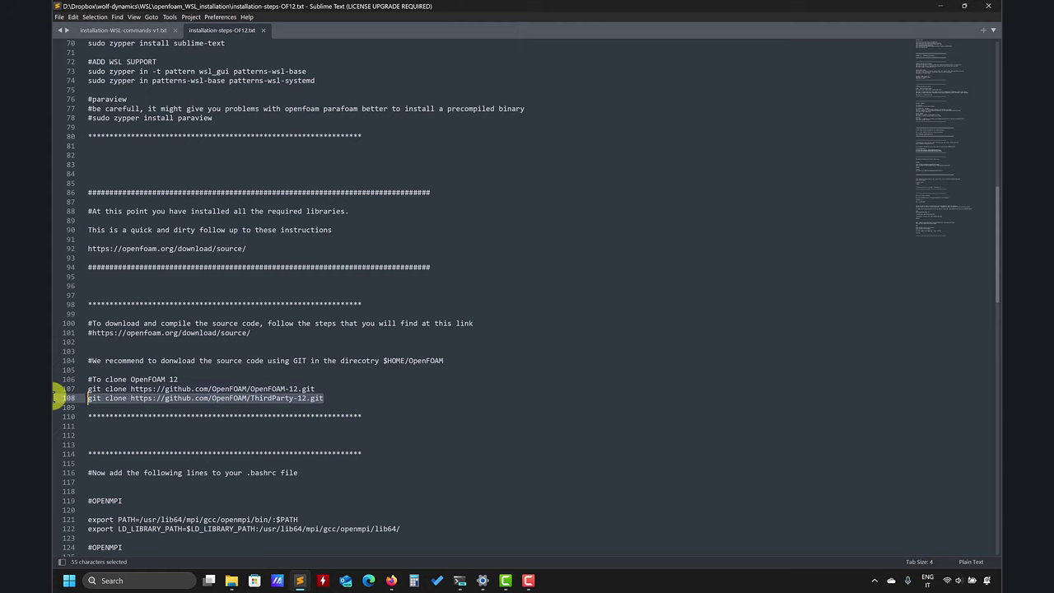
pyautogui.click(941, 6)
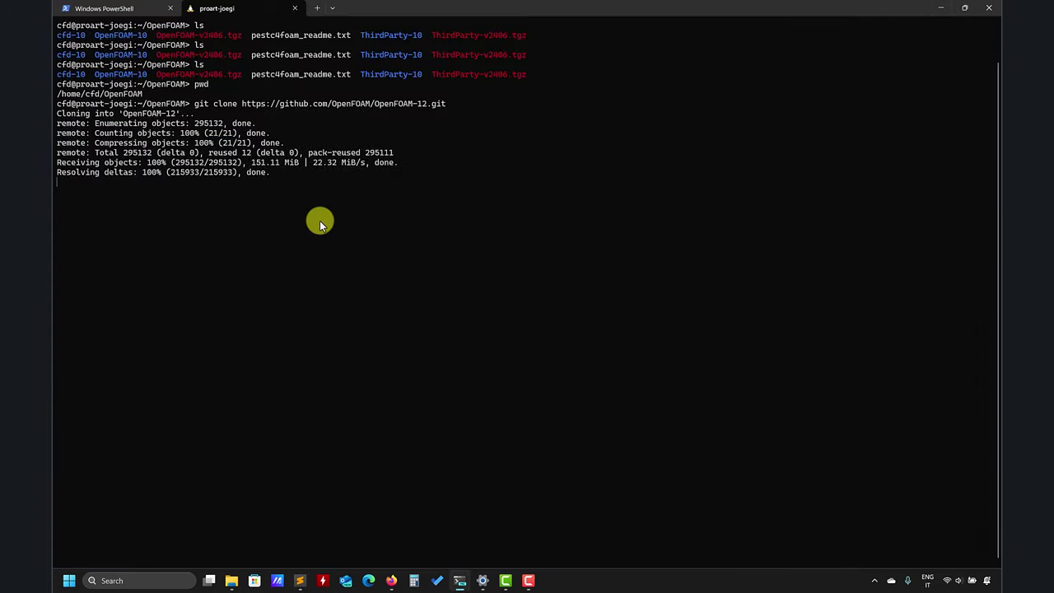
pyautogui.hotkey('ctrl', 'v')
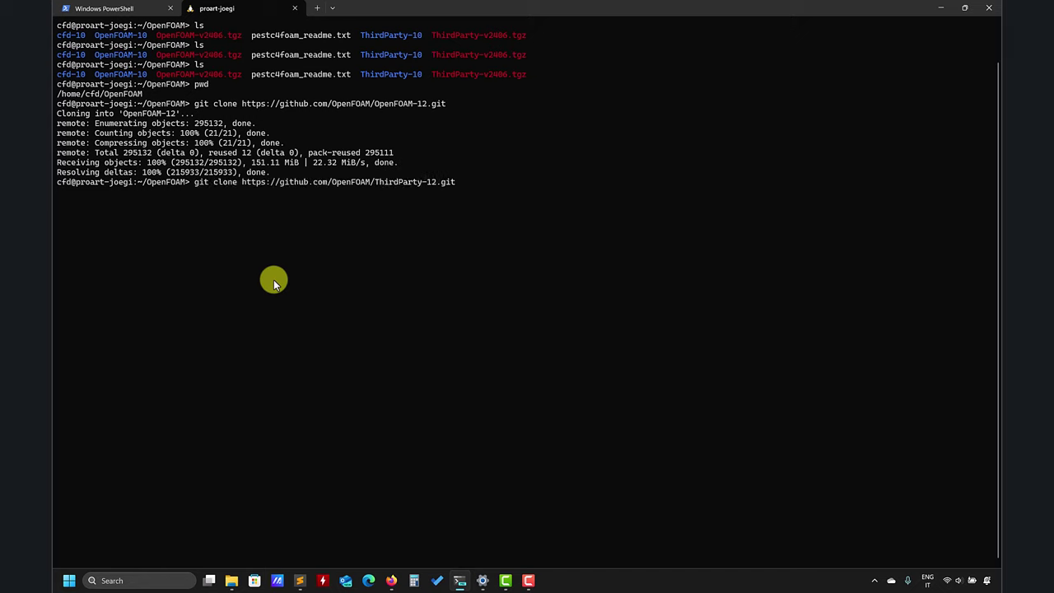
pyautogui.press('Return')
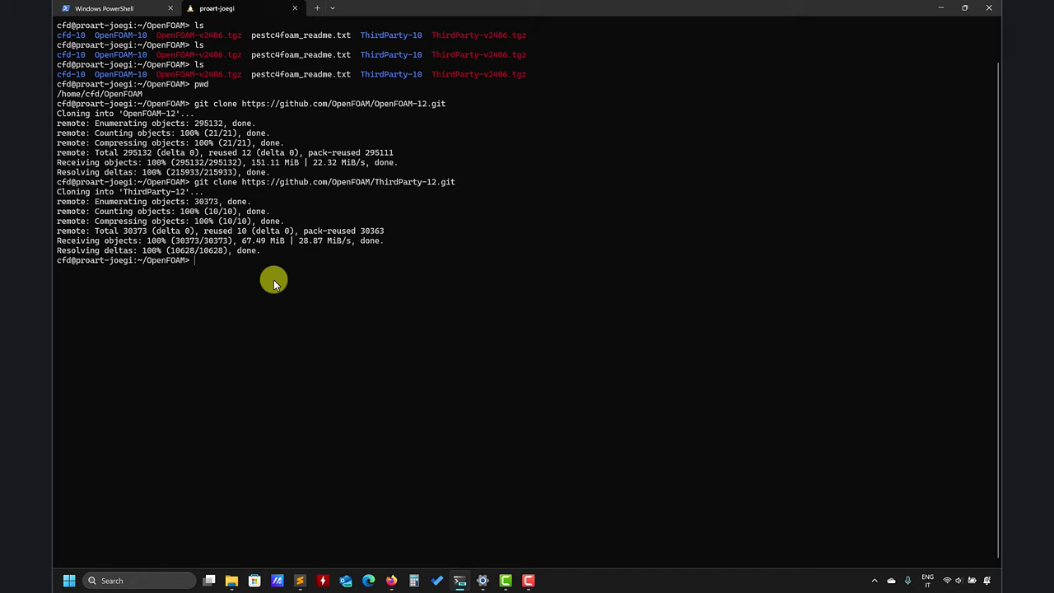
# Open ~/.bashrc in Sublime Text from home and highlight the two OpenMPI export lines
pyautogui.write('cd')
pyautogui.press('Return')
pyautogui.write('subl')
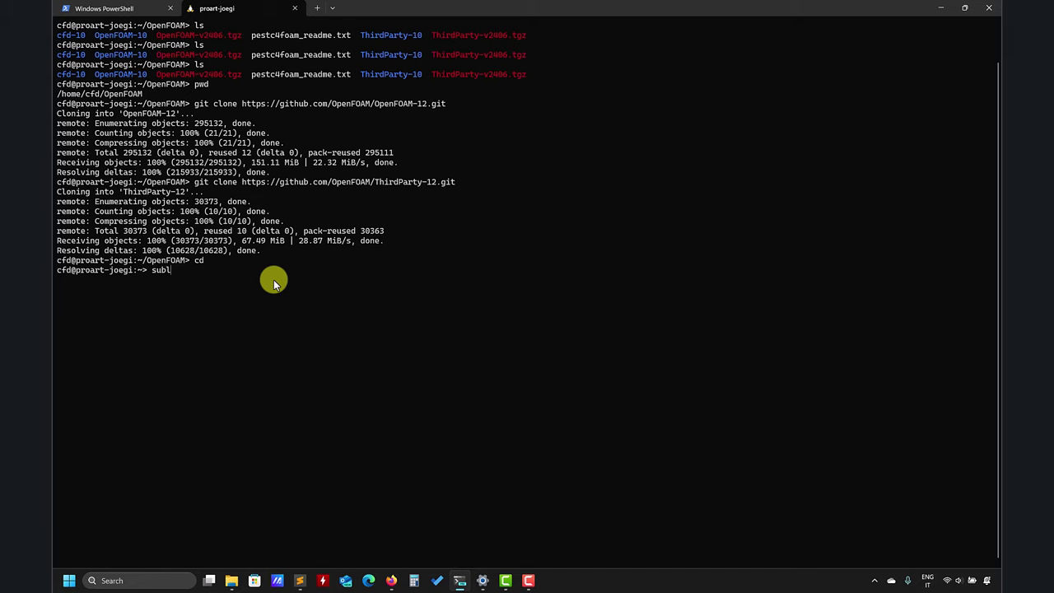
pyautogui.write(' .bashrc')
pyautogui.press('Return')
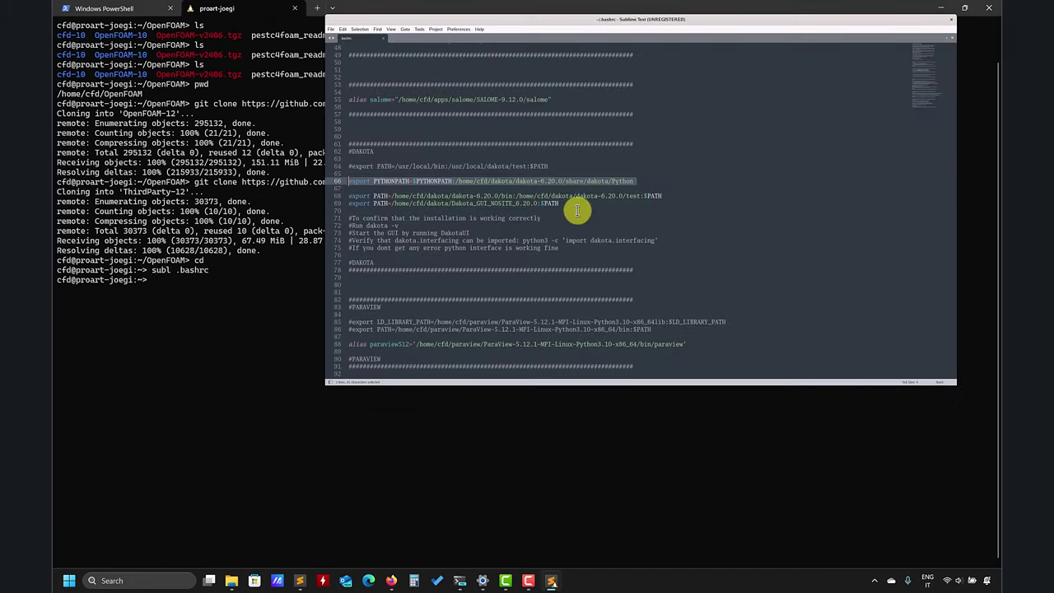
pyautogui.scroll(5, 459, 242)
pyautogui.scroll(7, 461, 242)
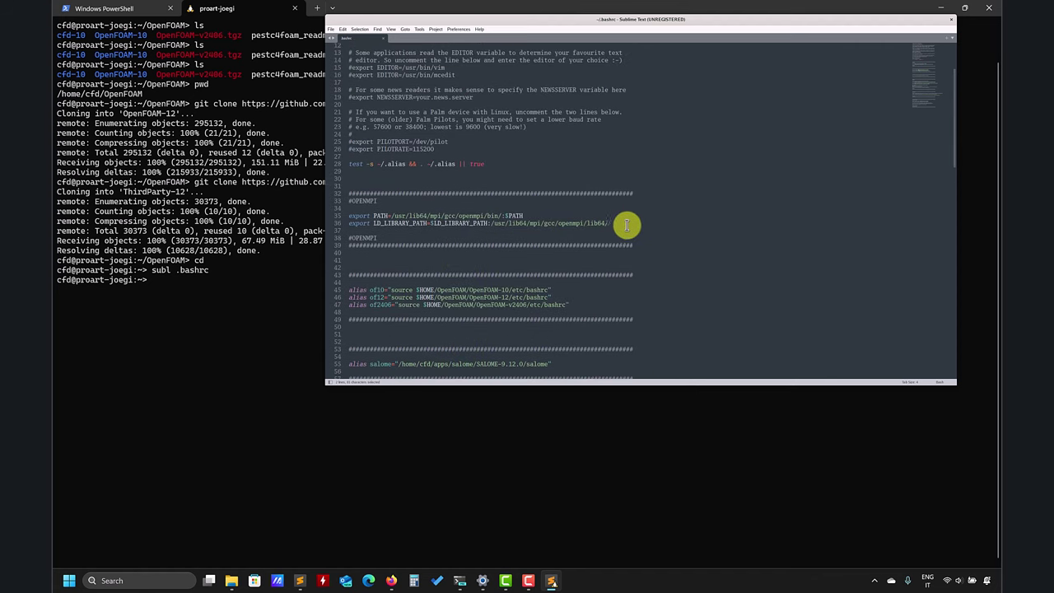
pyautogui.moveTo(618, 223); pyautogui.dragTo(333, 216)
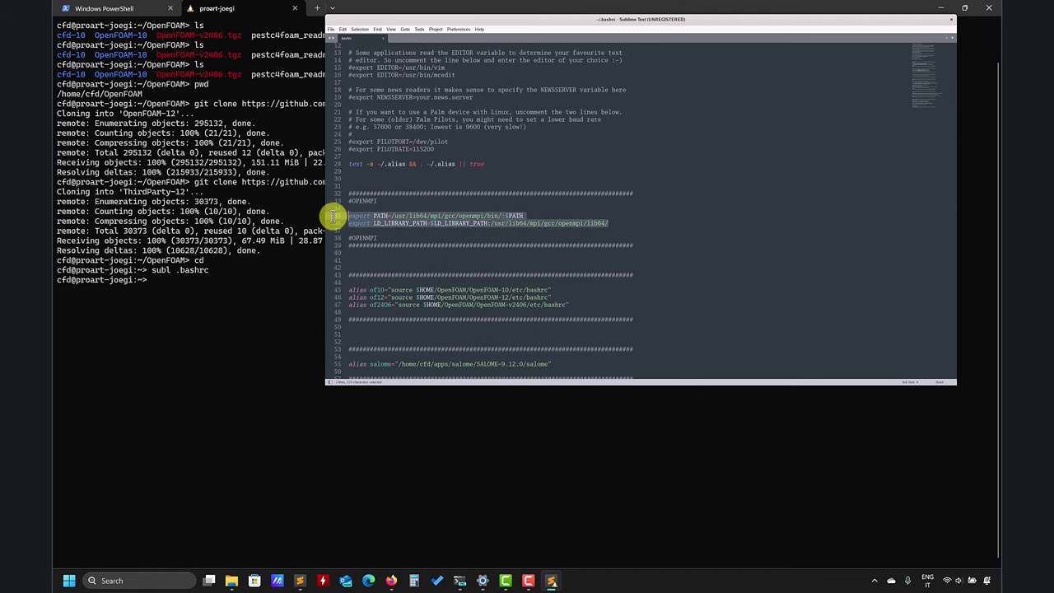
# Compare with the .bashrc section of the installation notes, then hide the notes
pyautogui.click(302, 577)
pyautogui.scroll(-4, 219, 352)
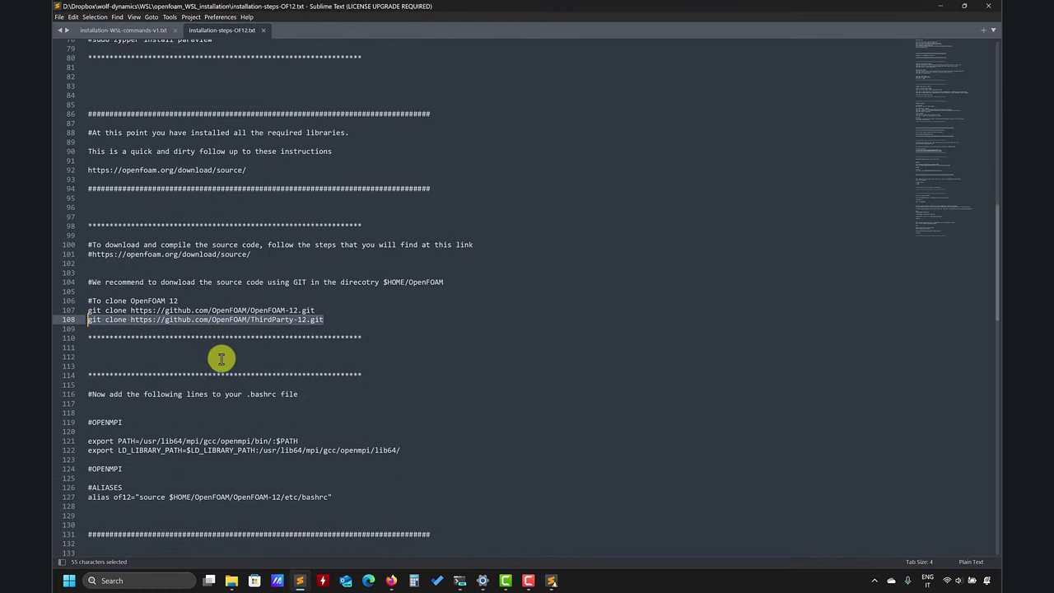
pyautogui.scroll(-3, 252, 445)
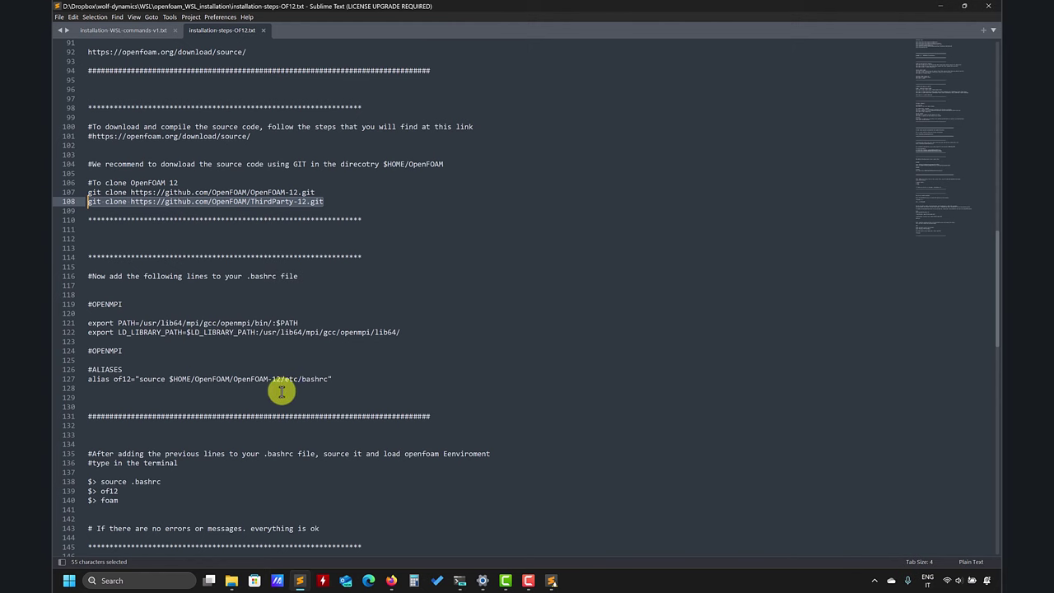
pyautogui.click(940, 6)
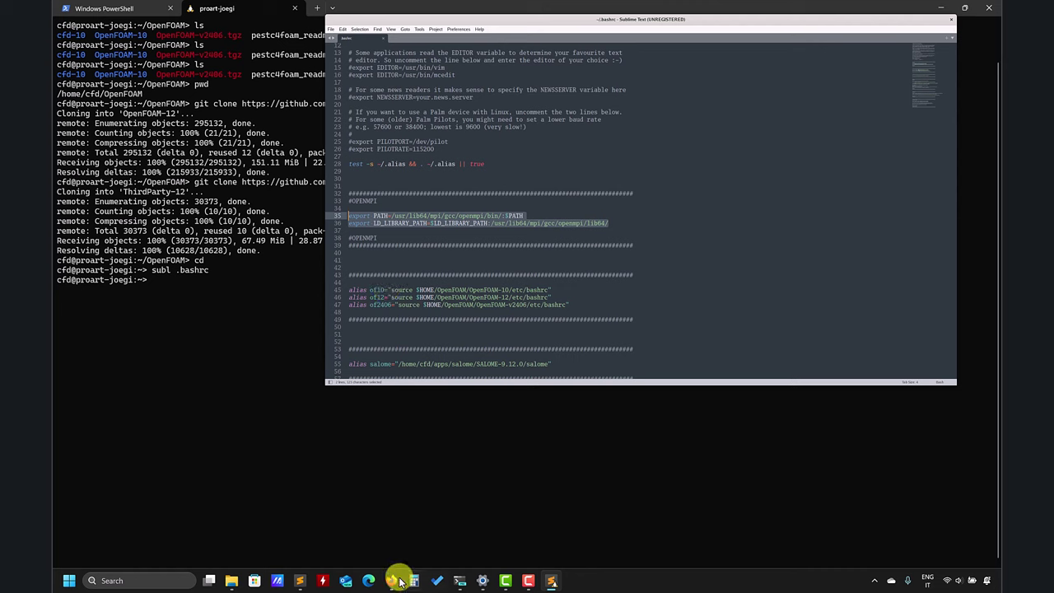
pyautogui.moveTo(390, 579)
pyautogui.click(496, 536)
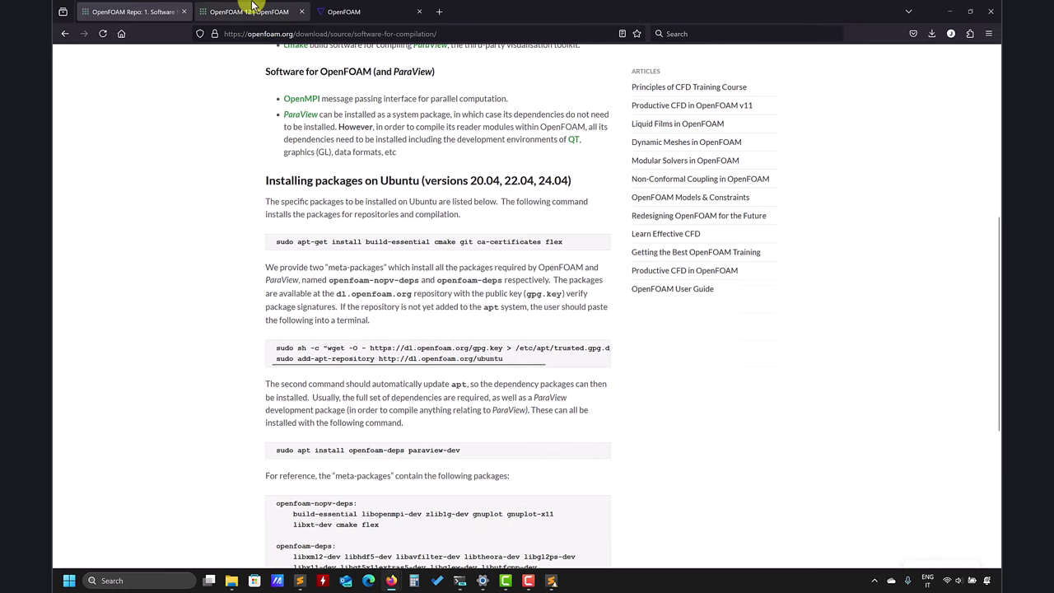
pyautogui.click(247, 12)
pyautogui.scroll(-4, 223, 324)
pyautogui.scroll(-4, 216, 346)
pyautogui.scroll(7, 216, 346)
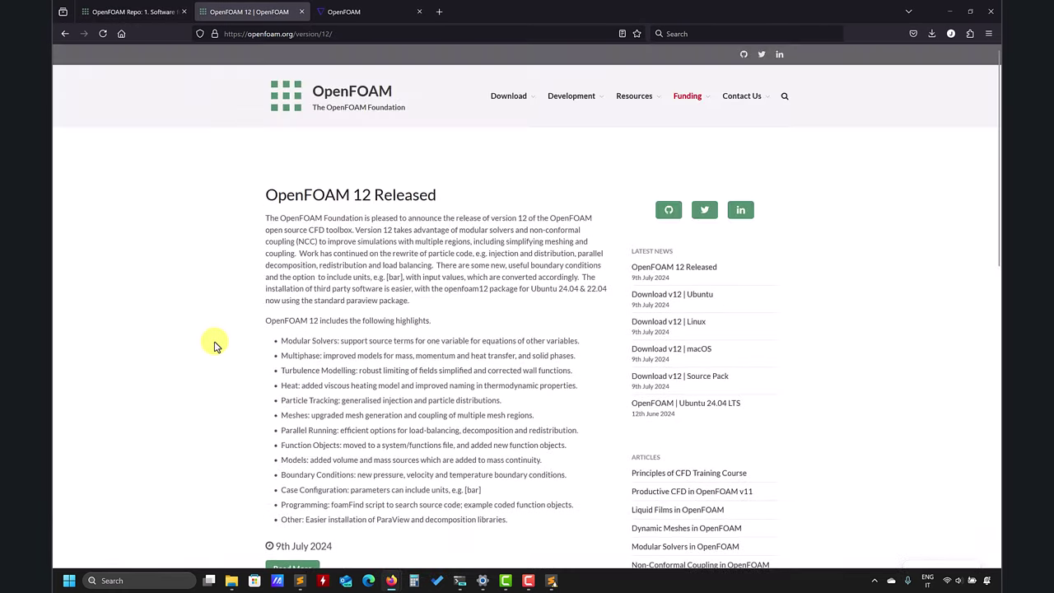
pyautogui.click(155, 11)
pyautogui.click(950, 11)
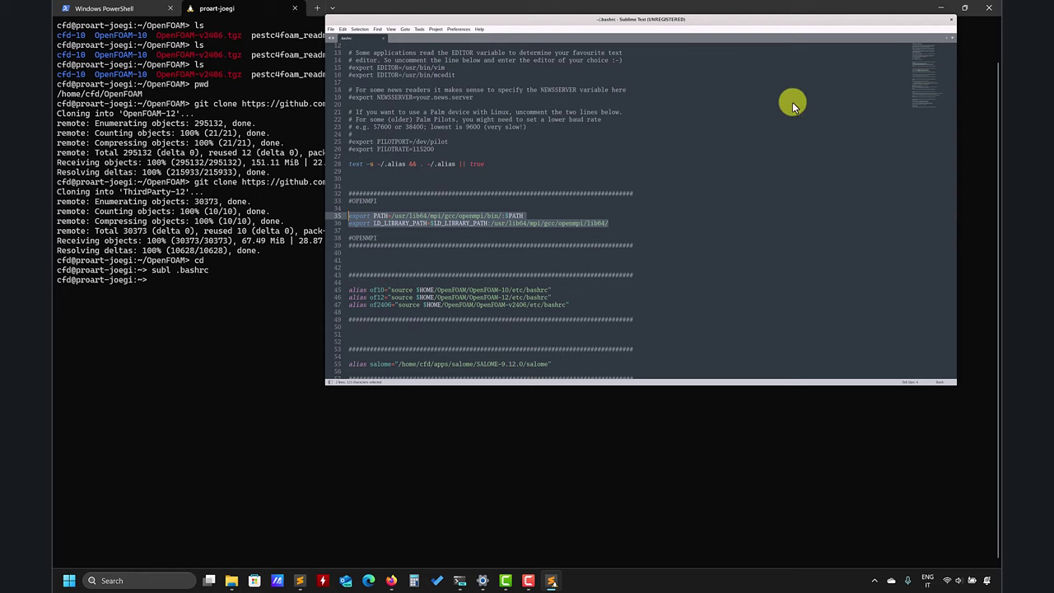
# Hide the .bashrc window and show the notes' source .bashrc and of12 section
pyautogui.click(953, 22)
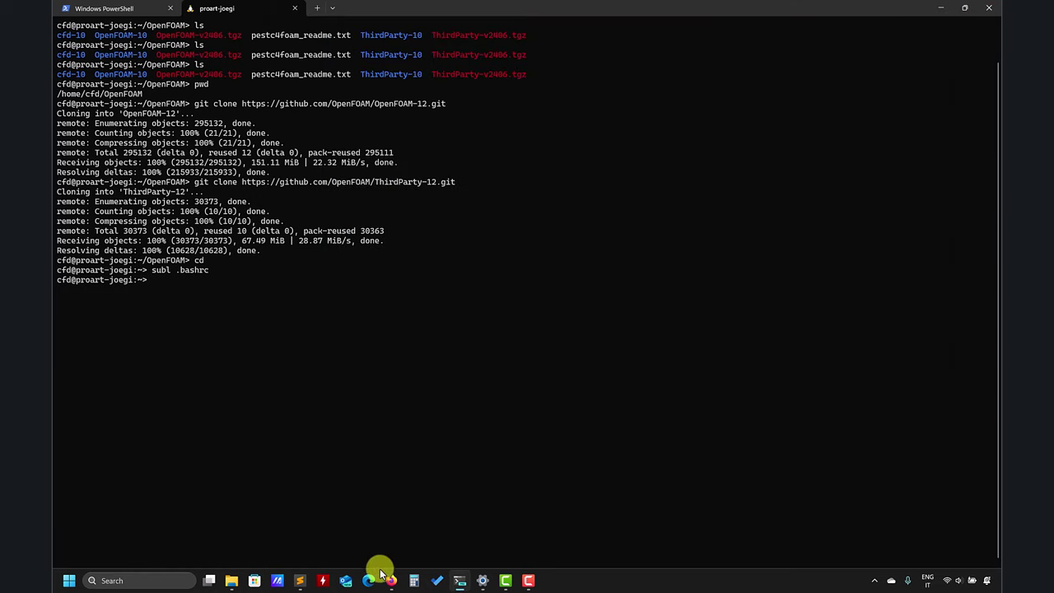
pyautogui.click(302, 580)
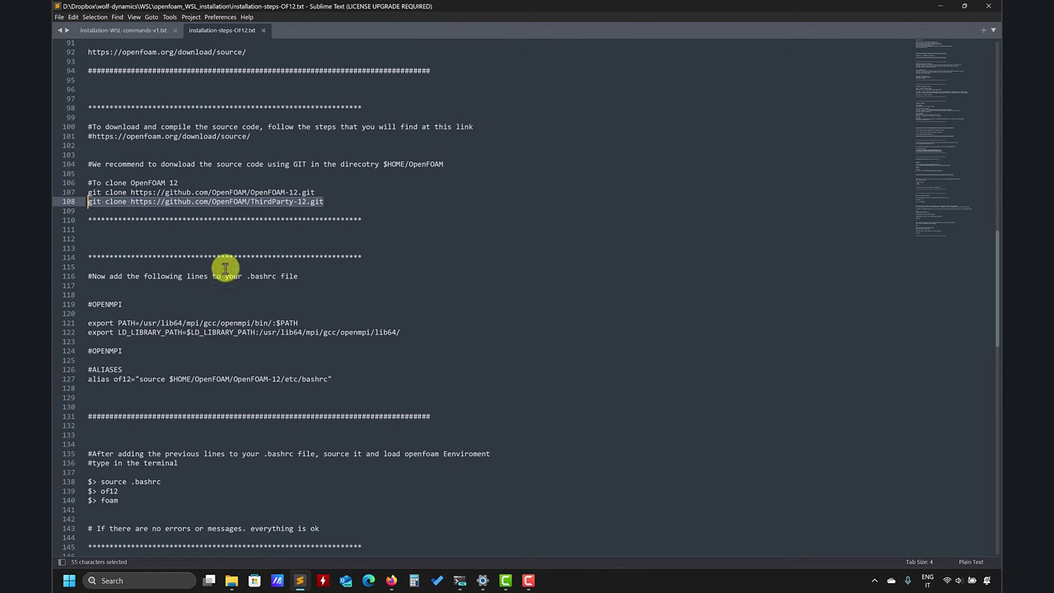
pyautogui.scroll(-1, 217, 304)
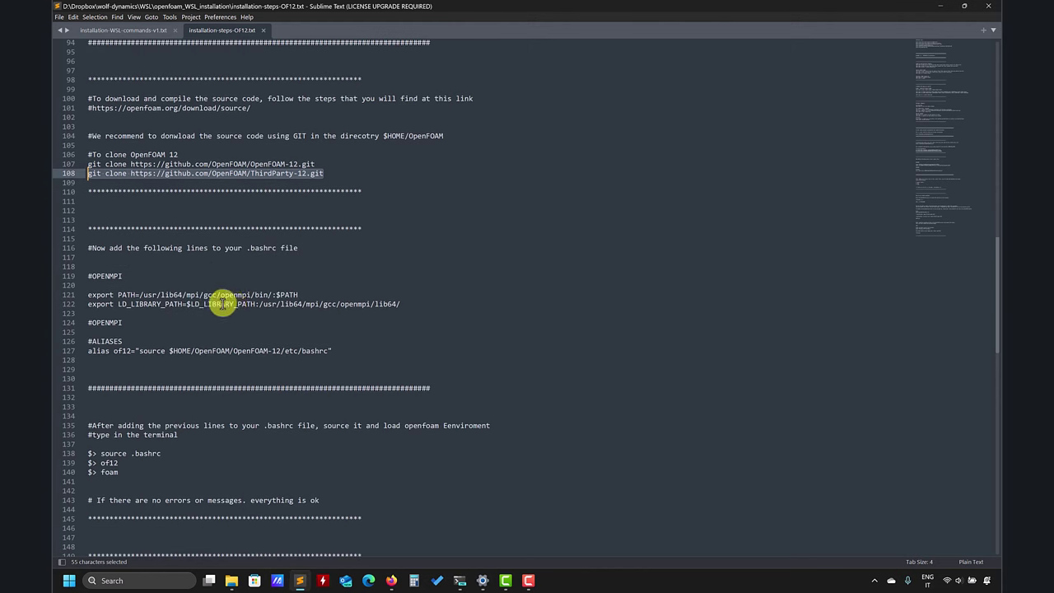
# Load the OpenFOAM 12 environment with of12 and foam, then list the OpenFOAM-12 folder
pyautogui.scroll(-3, 219, 301)
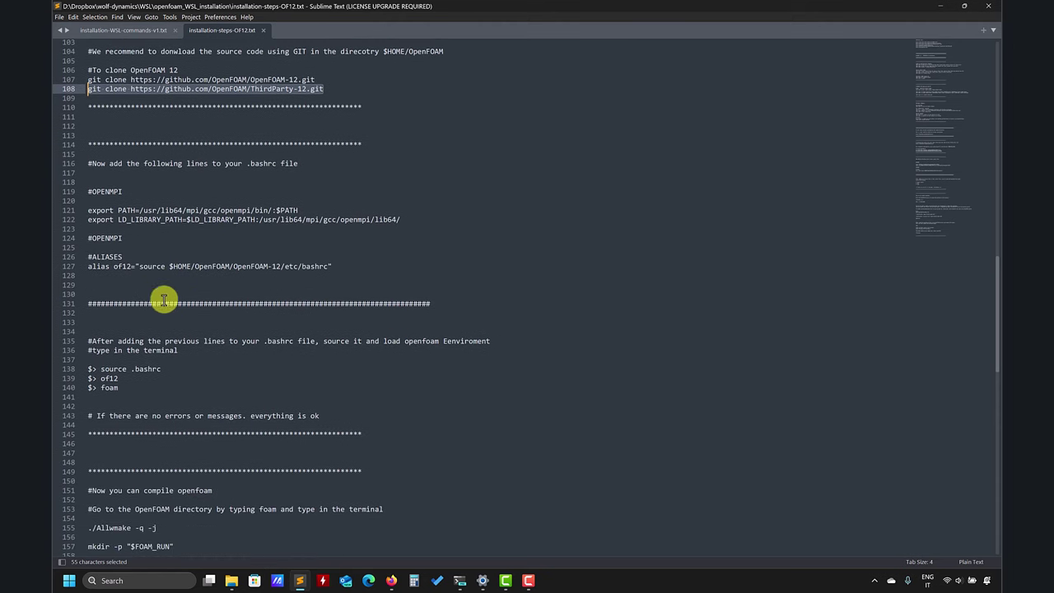
pyautogui.click(942, 7)
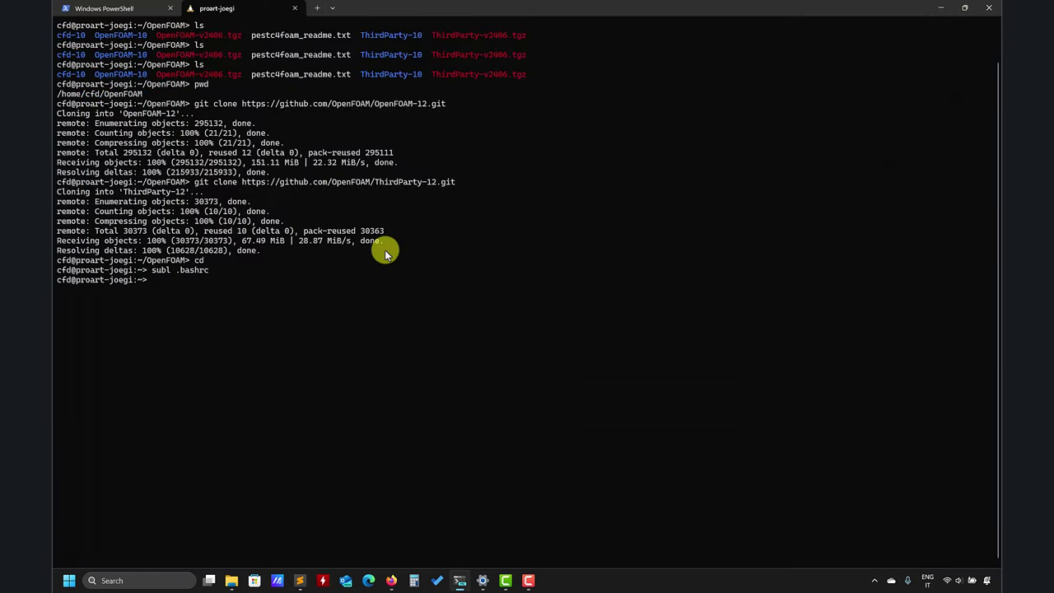
pyautogui.write('of12')
pyautogui.write('foam')
pyautogui.press('Return')
pyautogui.write('ls')
pyautogui.press('Return')
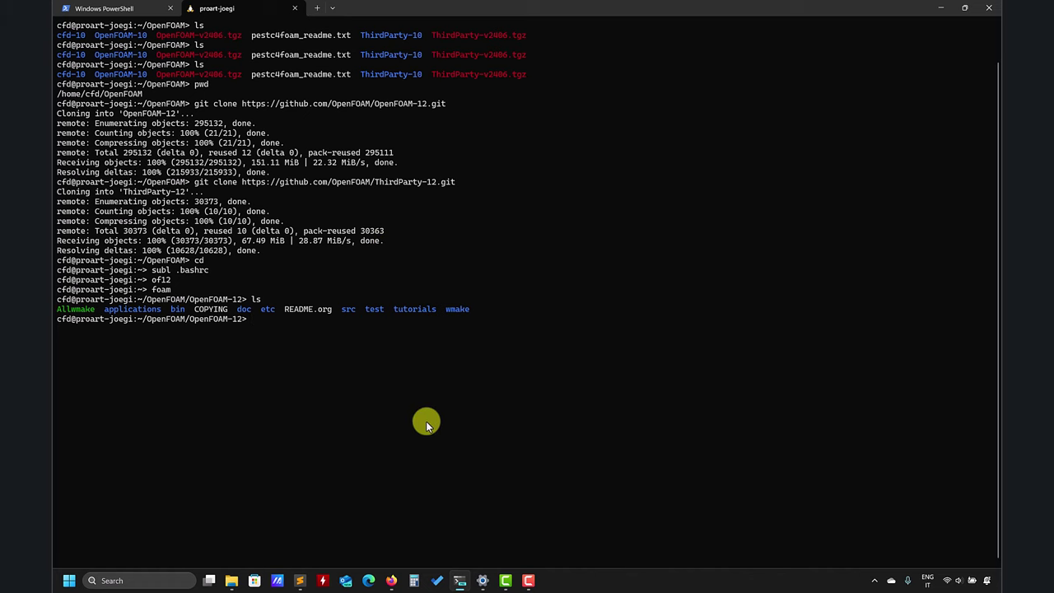
# After checking the notes, type ./Allwmake -j at the prompt without running it
pyautogui.click(303, 578)
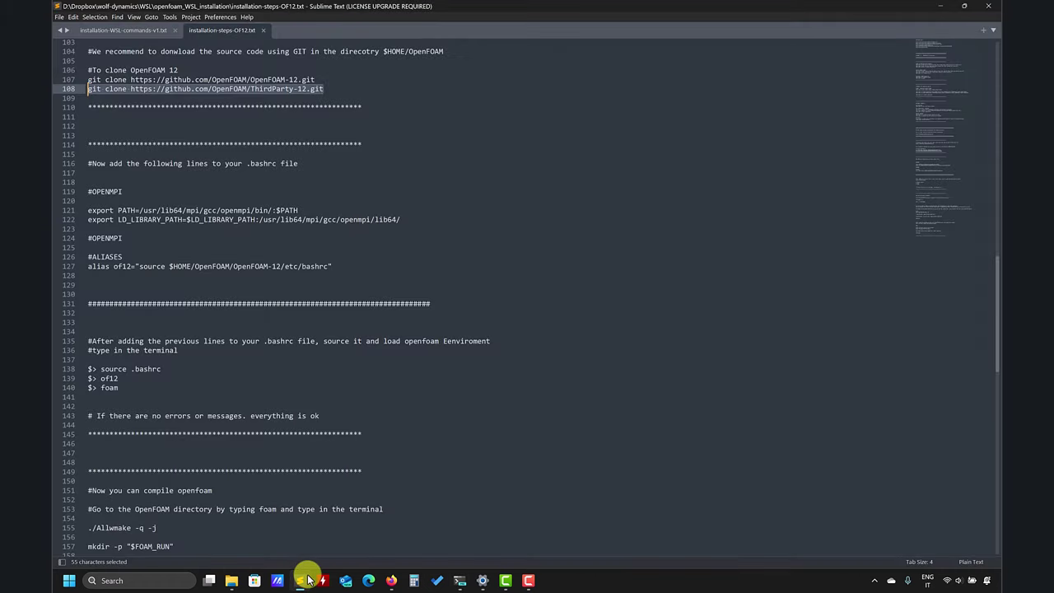
pyautogui.scroll(-2, 372, 363)
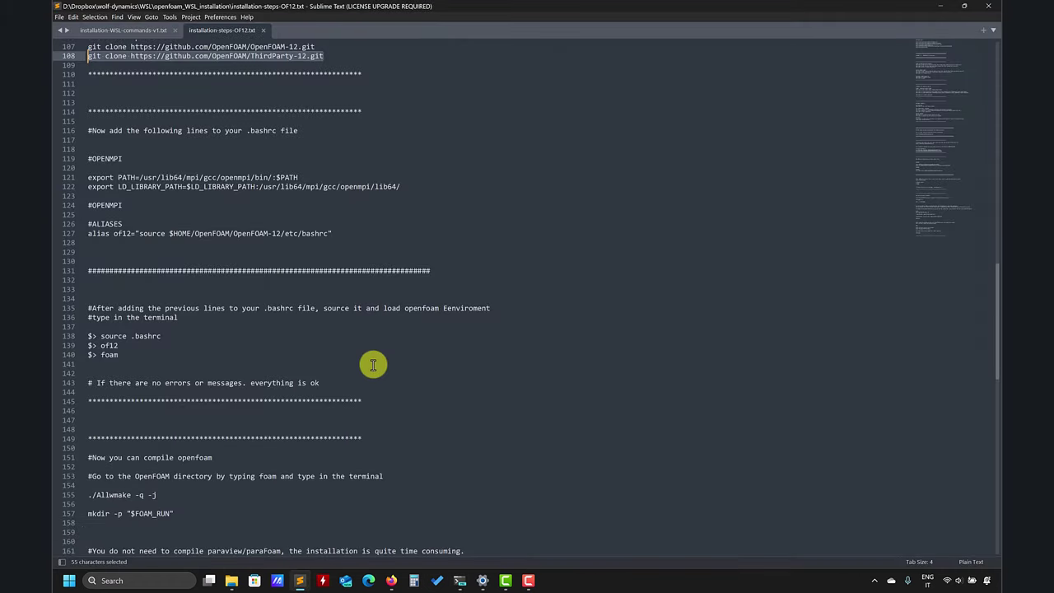
pyautogui.click(943, 7)
pyautogui.write('./')
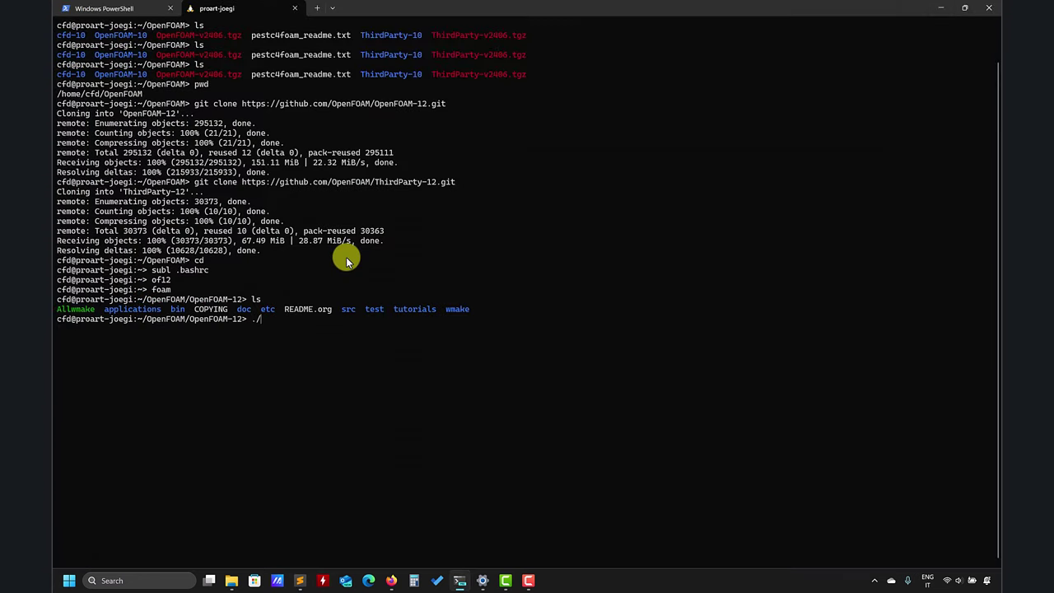
pyautogui.write('A')
pyautogui.press('Tab')
pyautogui.write('-j')
# In Firefox, follow the guide from Downloading the Source Code to Setting the Environment
pyautogui.moveTo(393, 577)
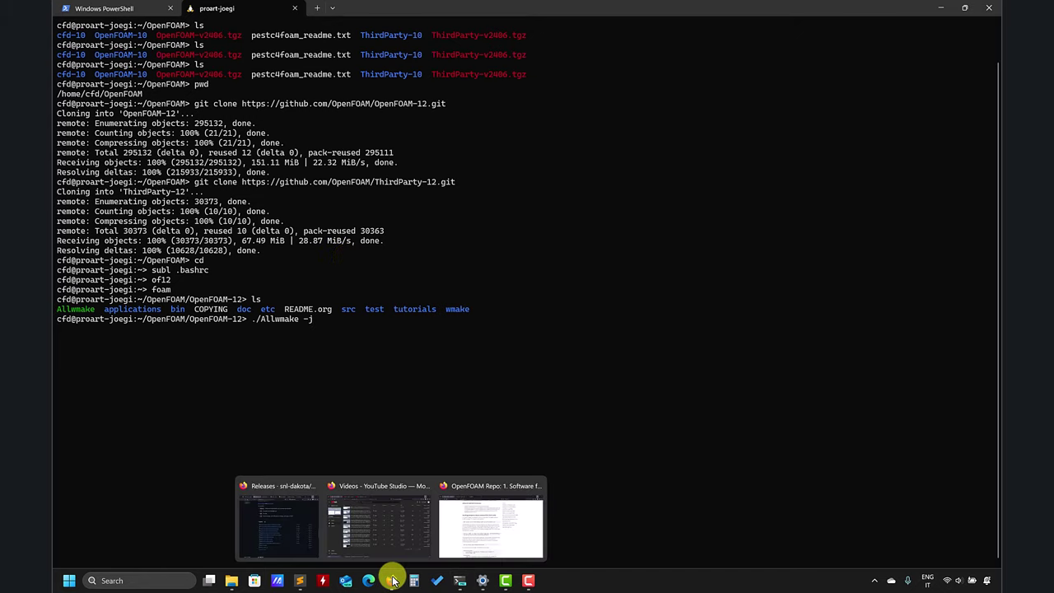
pyautogui.click(497, 534)
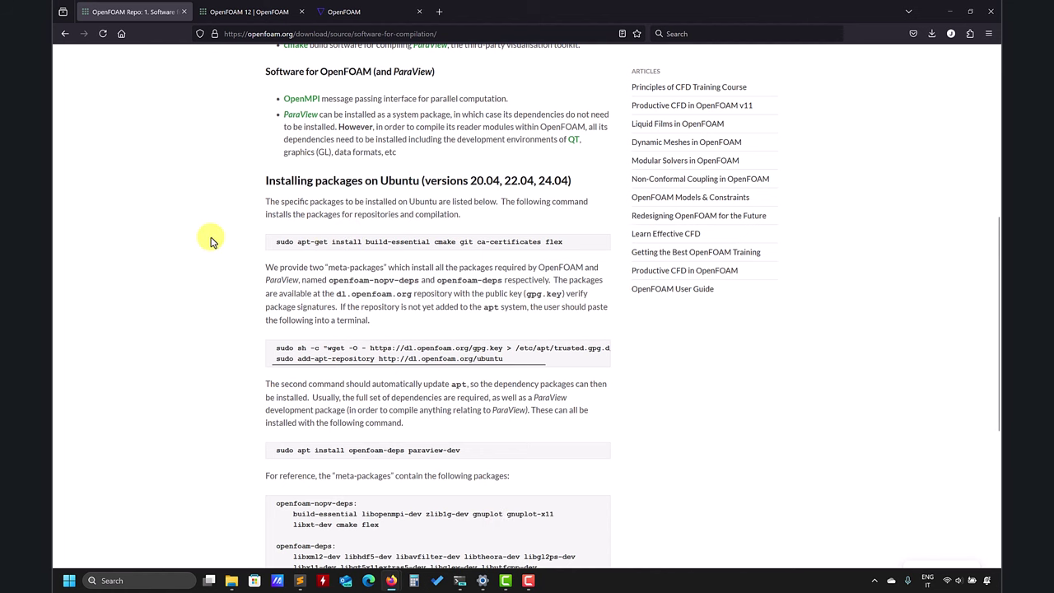
pyautogui.scroll(5, 225, 236)
pyautogui.scroll(-10, 243, 234)
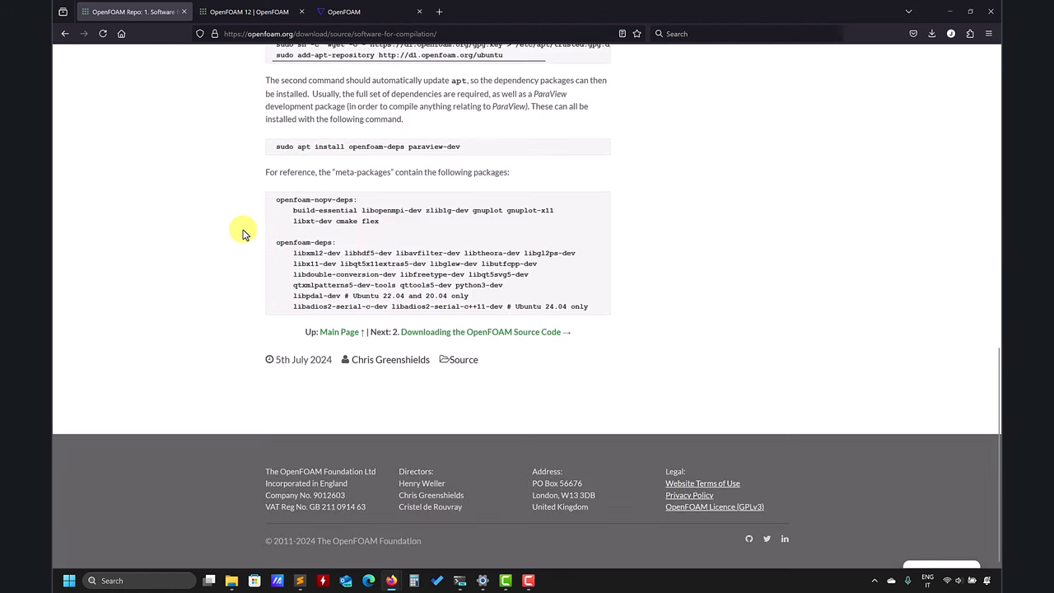
pyautogui.click(500, 332)
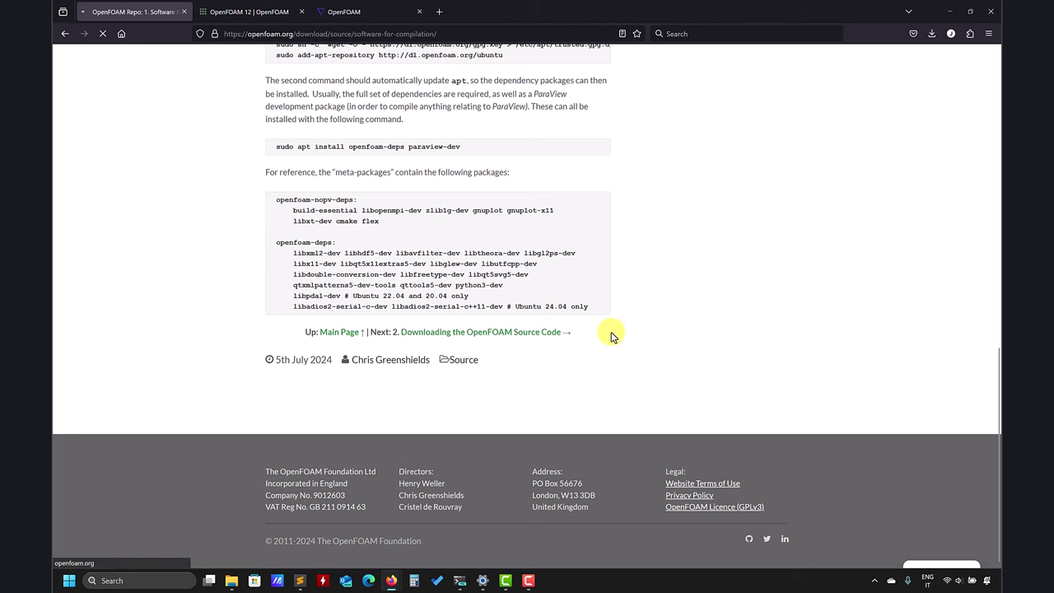
pyautogui.scroll(-3, 589, 336)
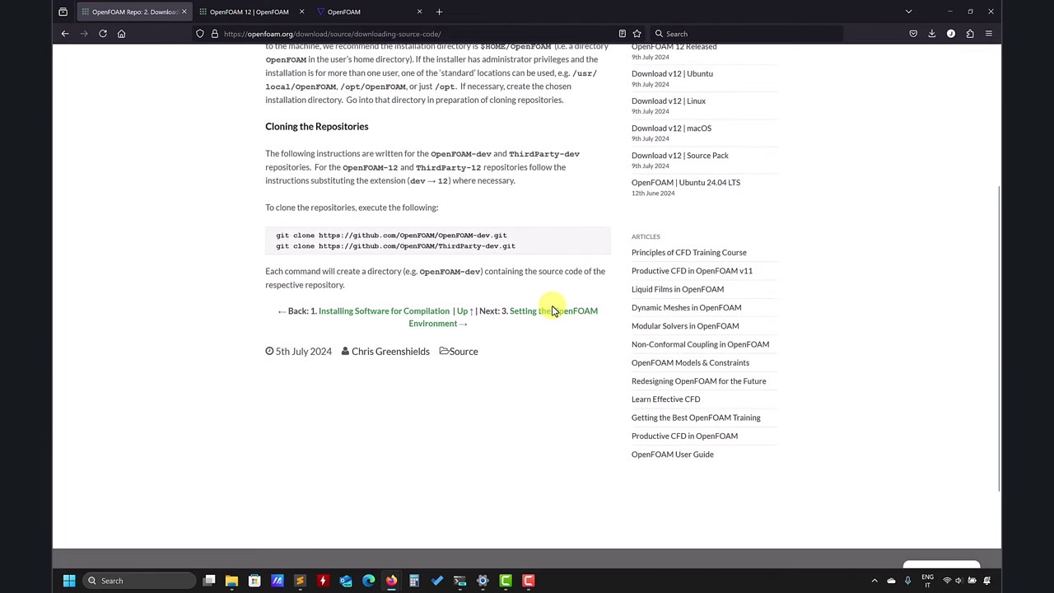
pyautogui.click(546, 308)
# Open Installing Third Party Software, scroll to its ParaView notes, and minimise Firefox
pyautogui.scroll(-3, 542, 329)
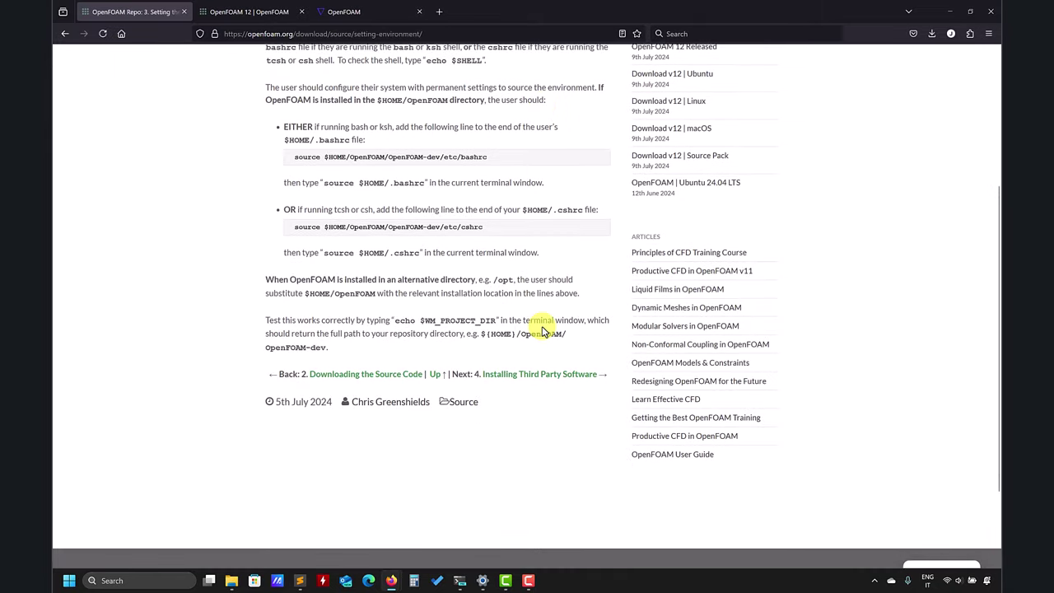
pyautogui.click(557, 381)
pyautogui.scroll(-5, 527, 332)
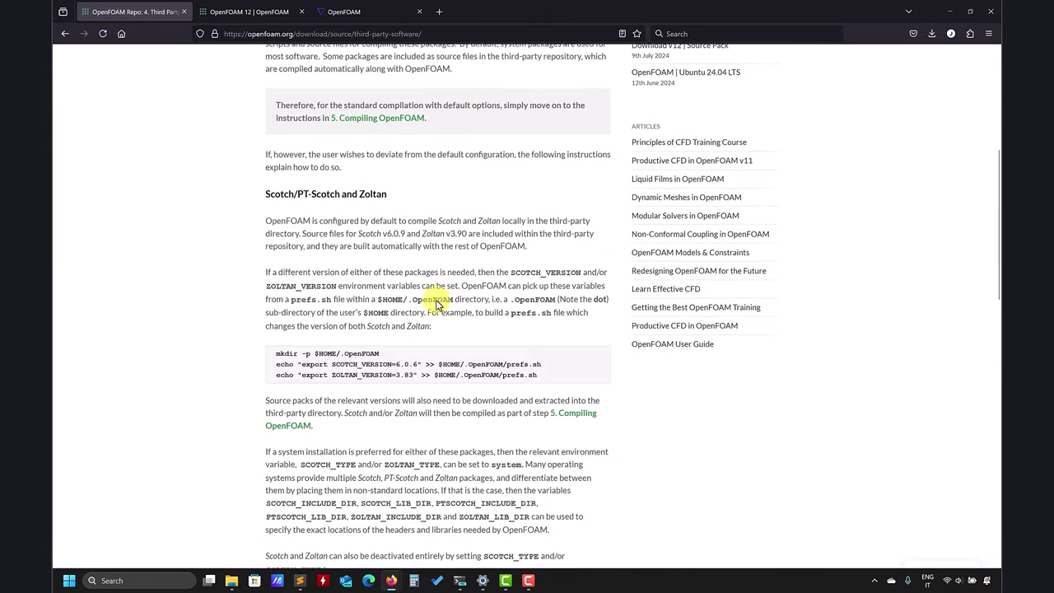
pyautogui.scroll(-6, 444, 300)
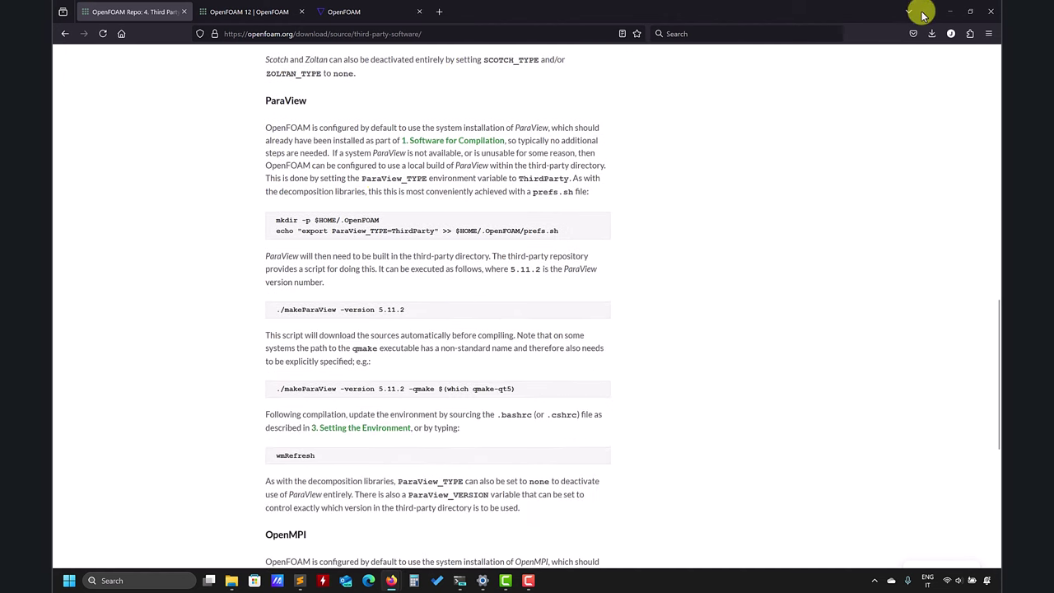
pyautogui.click(950, 10)
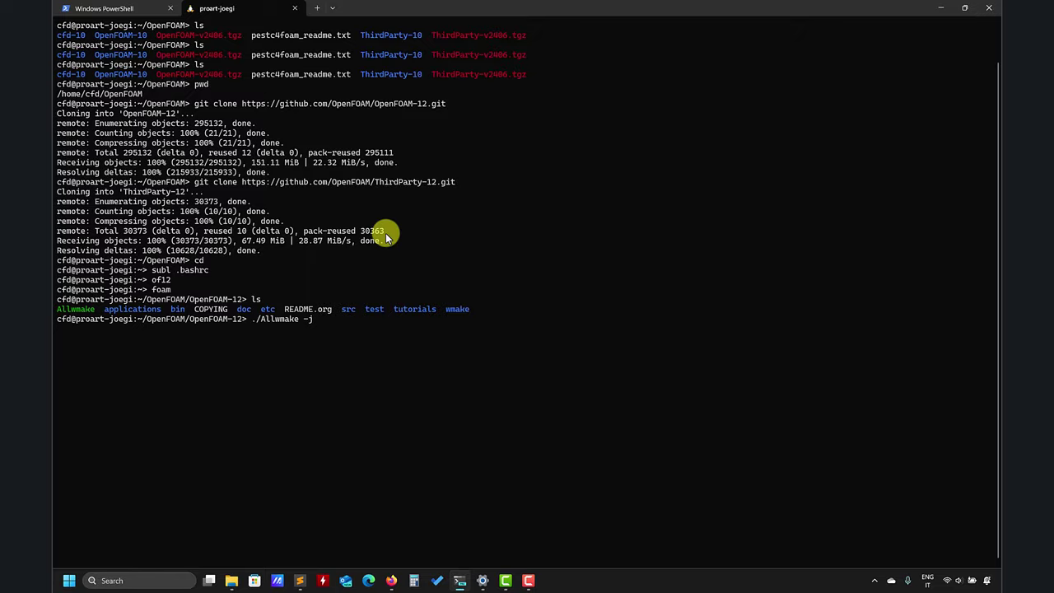
# Run ./Allwmake -j, watch it in Task Manager, and minimise Task Manager once compiling ends
pyautogui.press('Return')
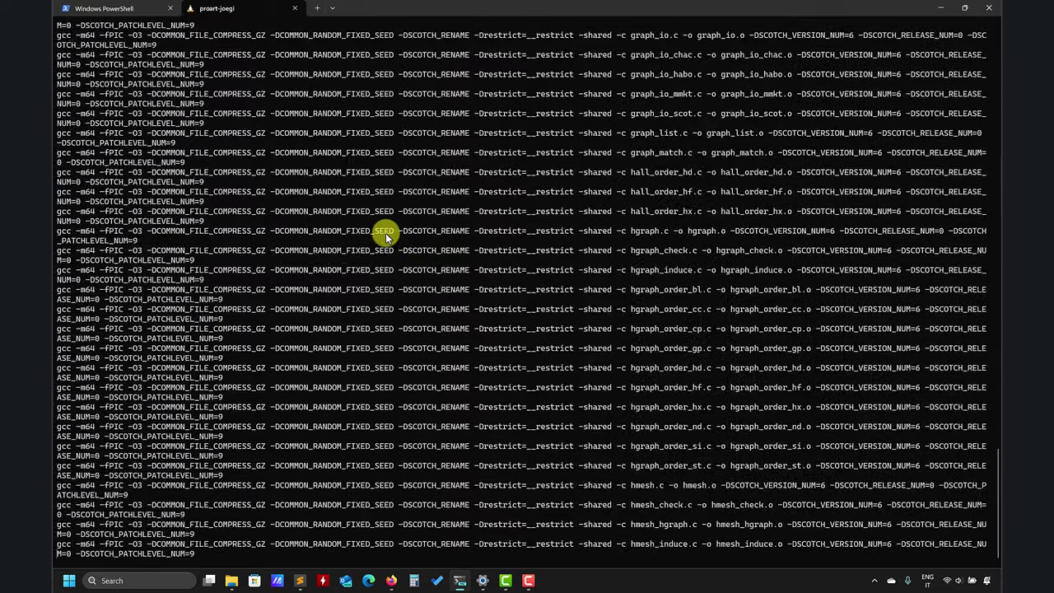
pyautogui.hotkey('ctrl', 'shift', 'Escape')
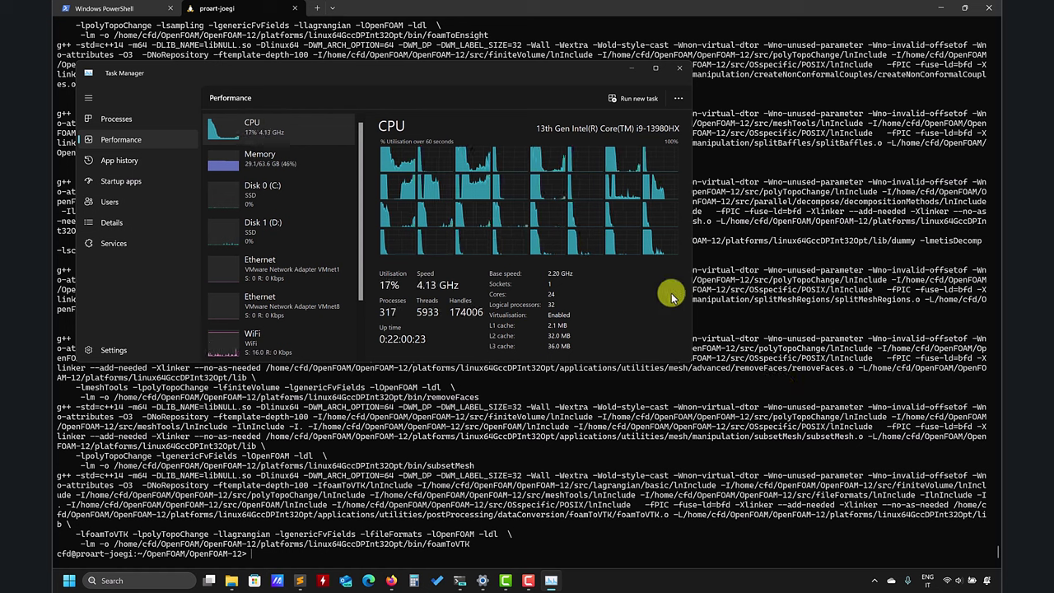
pyautogui.moveTo(632, 64); pyautogui.dragTo(632, 65)
pyautogui.click(632, 64)
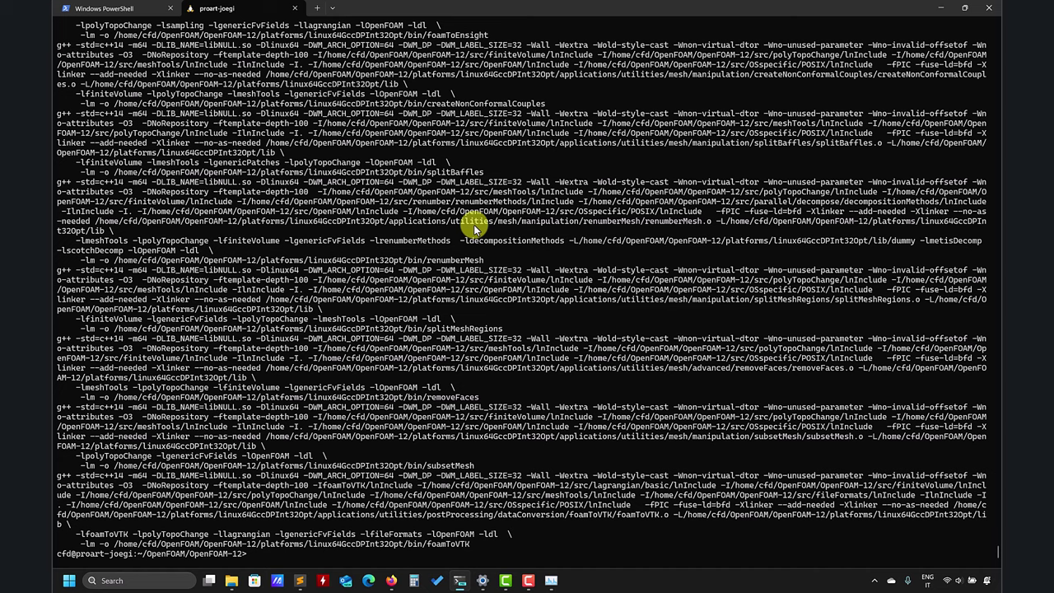
# List OpenFOAM-12, jump to the tutorials folder with tut, and list its categories
pyautogui.write('ls')
pyautogui.press('Return')
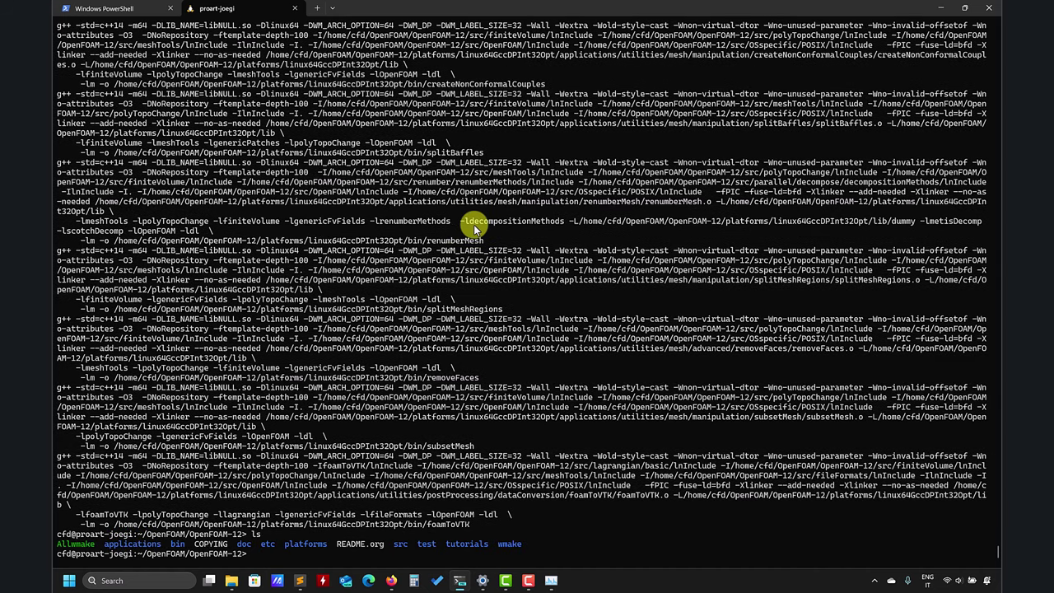
pyautogui.write('tut')
pyautogui.press('Return')
pyautogui.write('ls')
pyautogui.press('Return')
# Move into incompressibleFluid/cavity and list the case contents
pyautogui.write('cd i')
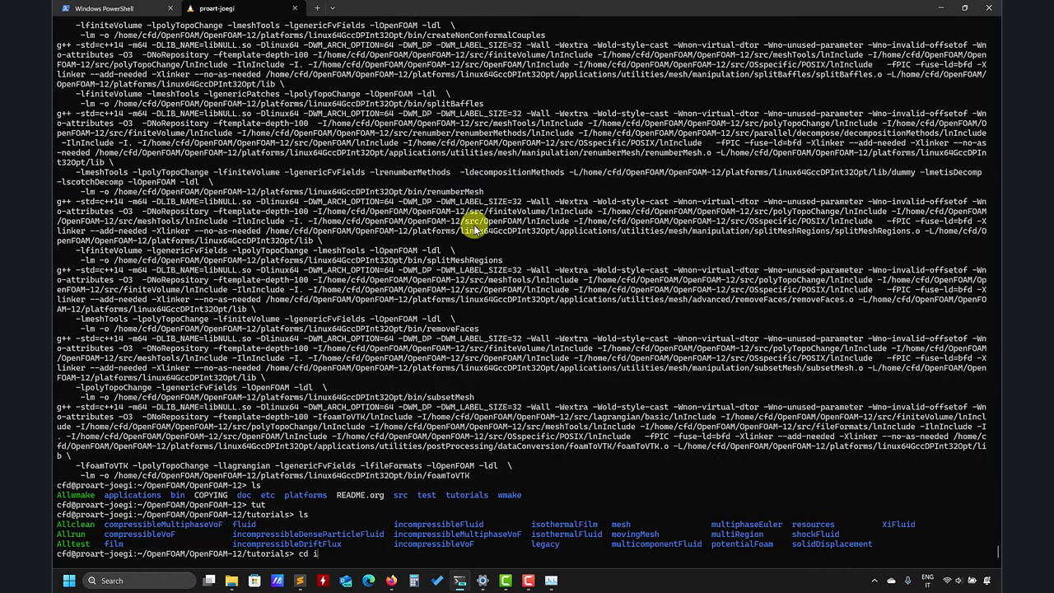
pyautogui.write('nc')
pyautogui.press('Tab')
pyautogui.write('F')
pyautogui.press('Tab')
pyautogui.press('Return')
pyautogui.write('ls')
pyautogui.press('Return')
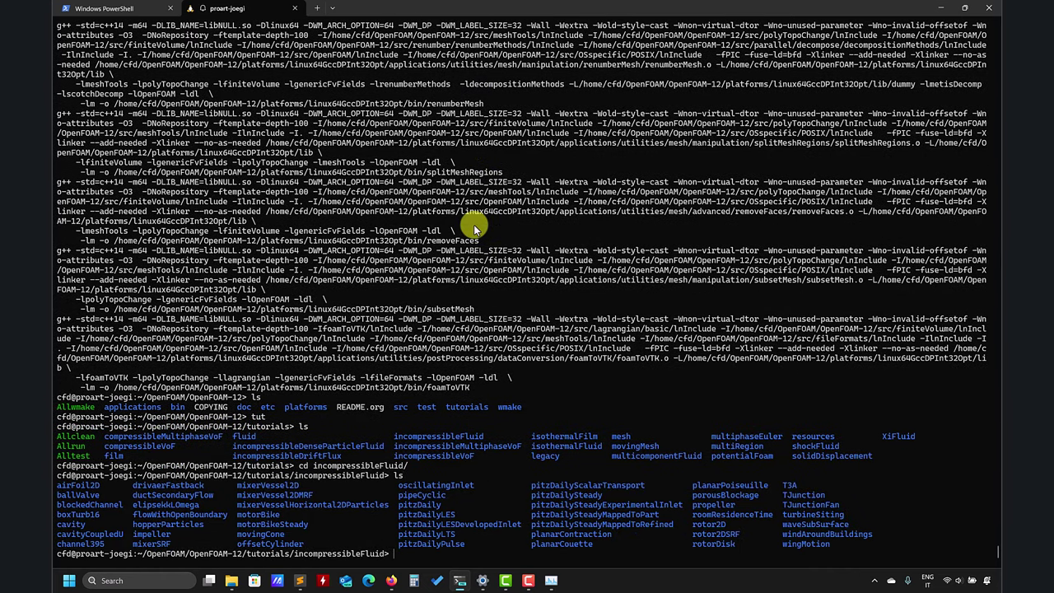
pyautogui.write('cd cavity')
pyautogui.press('Return')
pyautogui.write('l')
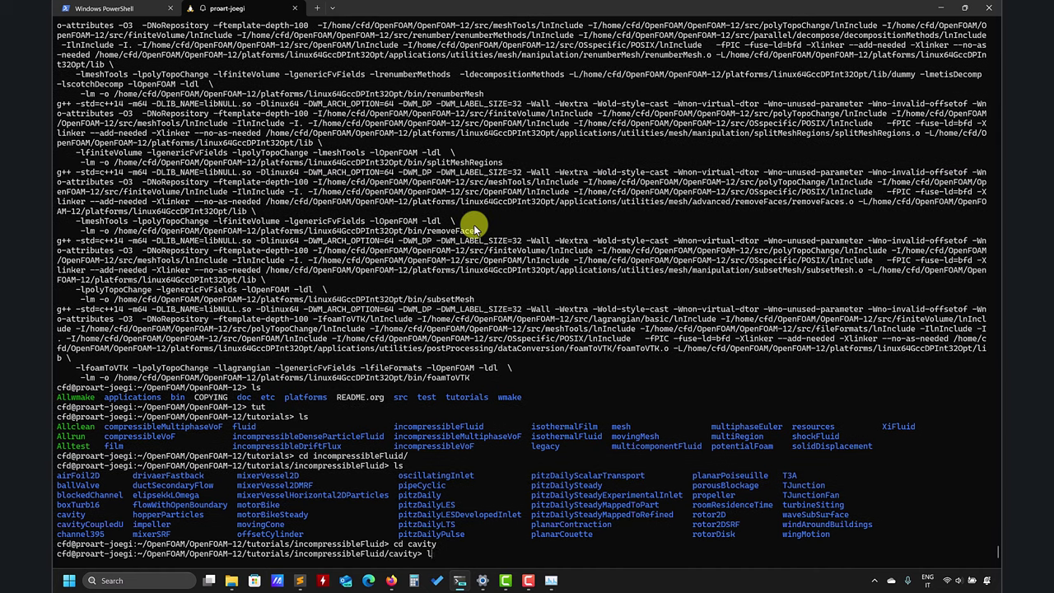
pyautogui.write('s')
pyautogui.press('Return')
# Mesh the cavity with blockMesh (400 cells) and solve it with foamRun to 10 s
pyautogui.write('block')
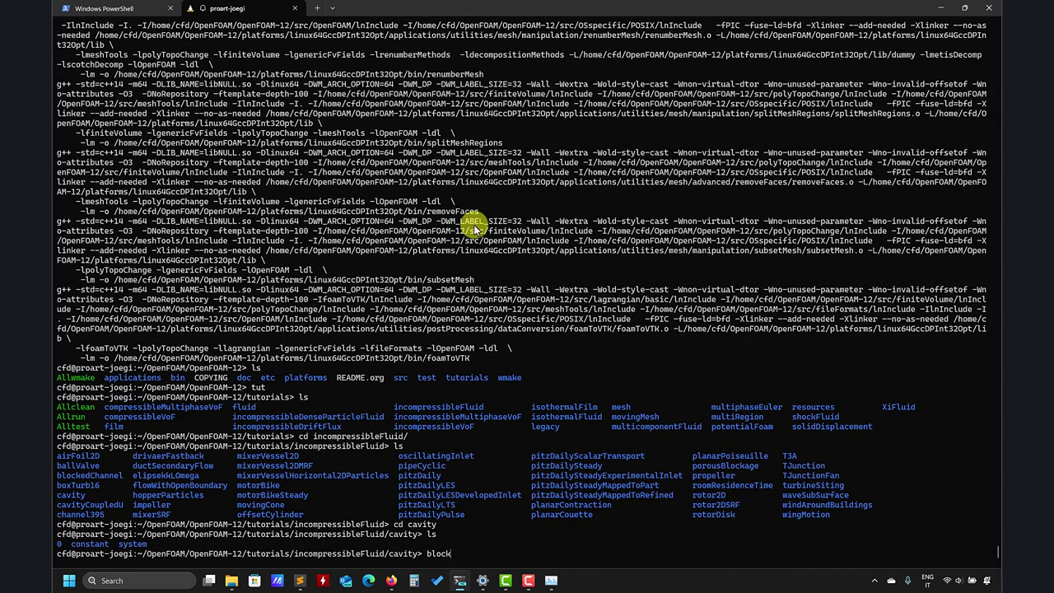
pyautogui.write('Mesh')
pyautogui.press('Return')
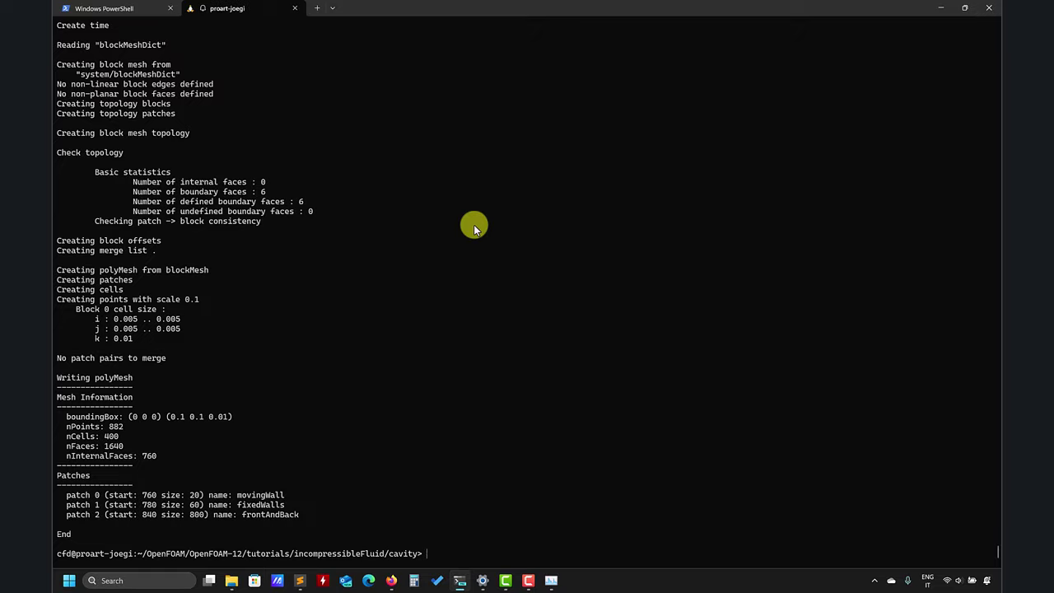
pyautogui.write('foamRun')
pyautogui.press('Return')
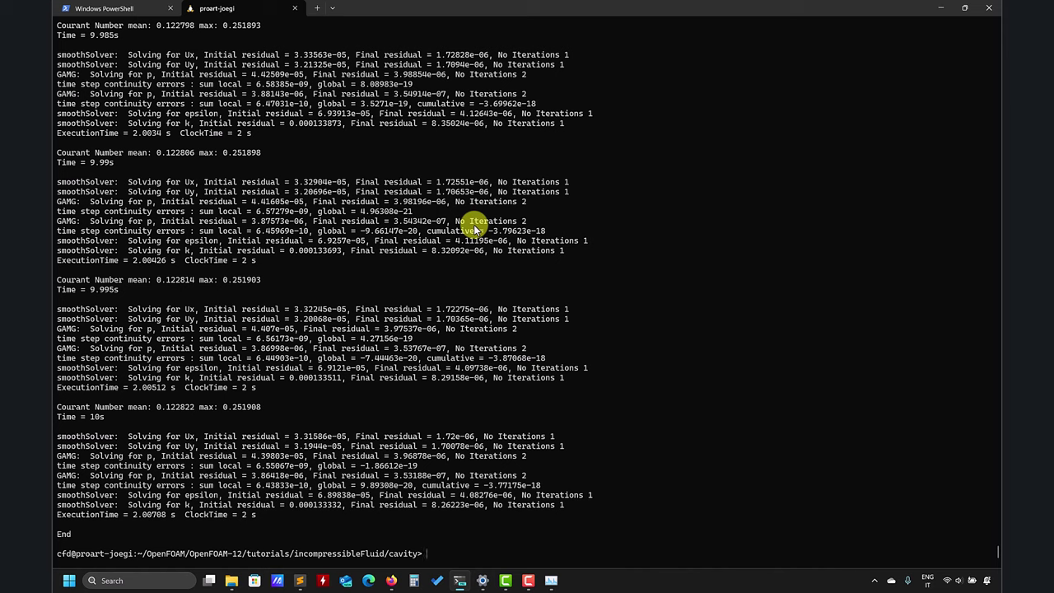
# Check the third-party page in Firefox, then try paraFoam, which finds no ParaView installed
pyautogui.moveTo(391, 579)
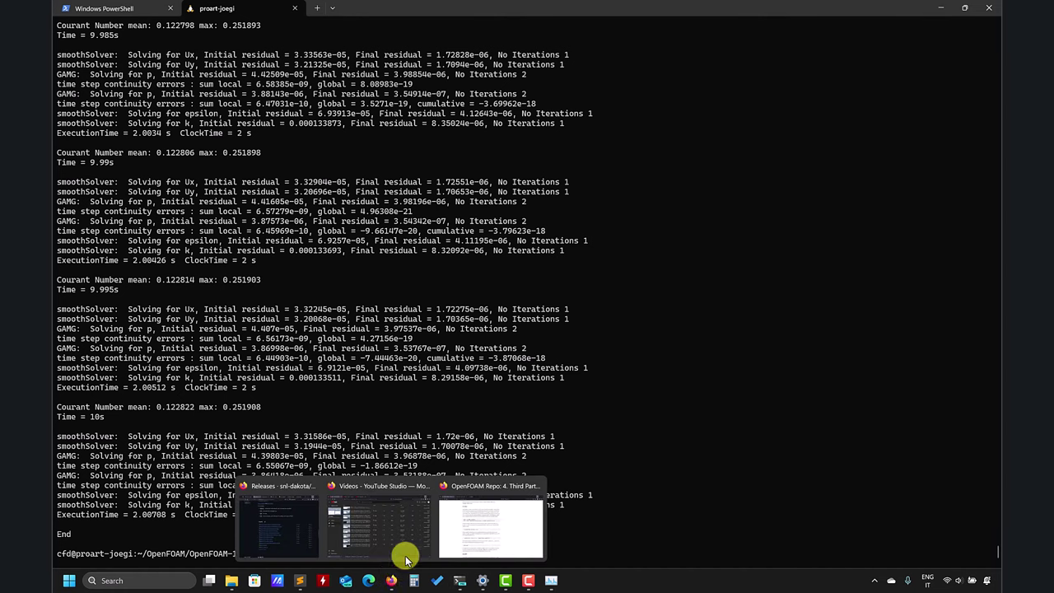
pyautogui.click(466, 537)
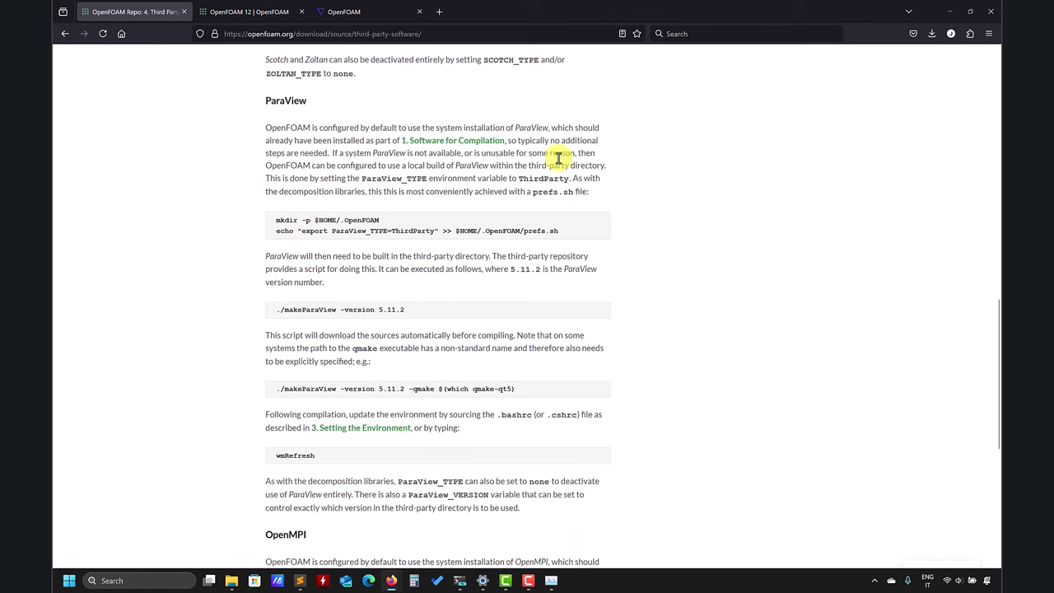
pyautogui.click(950, 10)
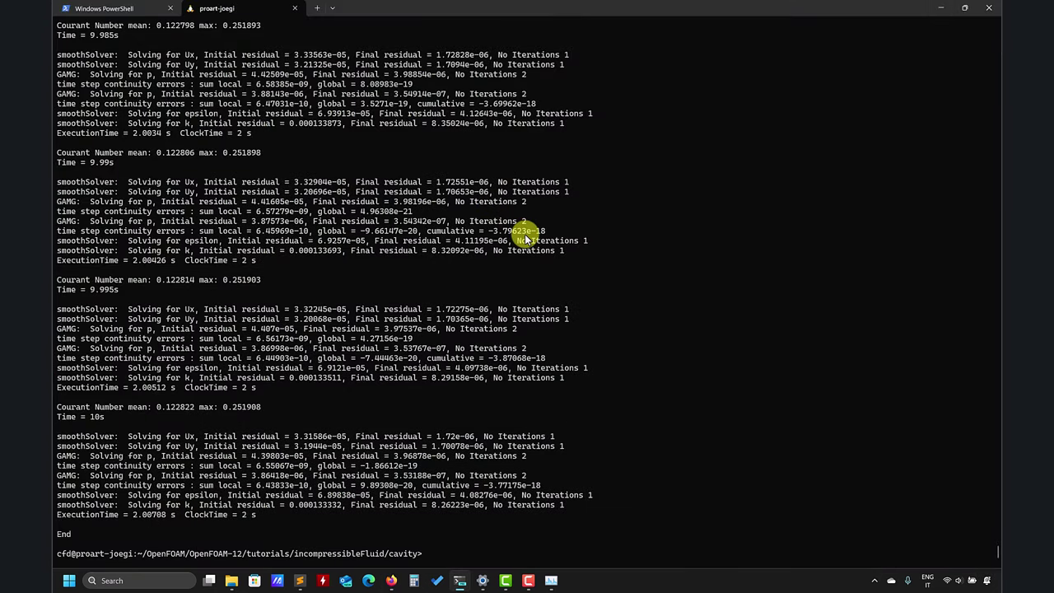
pyautogui.write('paravie')
pyautogui.press('BackSpace')
pyautogui.press('BackSpace')
pyautogui.press('BackSpace')
pyautogui.write('F')
pyautogui.press('Tab')
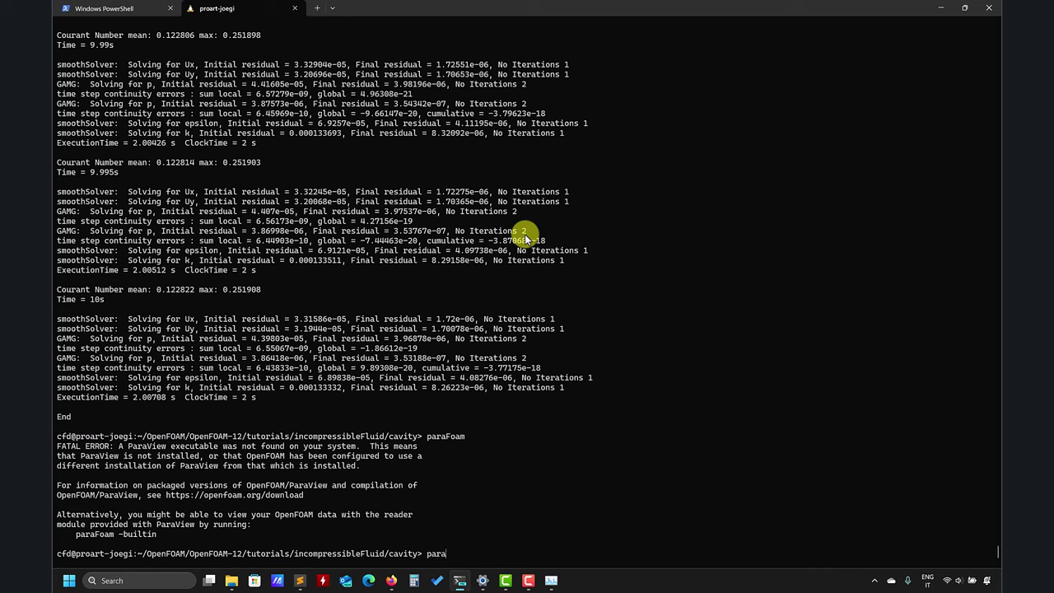
# Launch ParaView 5.12 with paraview512, dismiss the Welcome dialog, and quit it
pyautogui.write('v')
pyautogui.press('Tab')
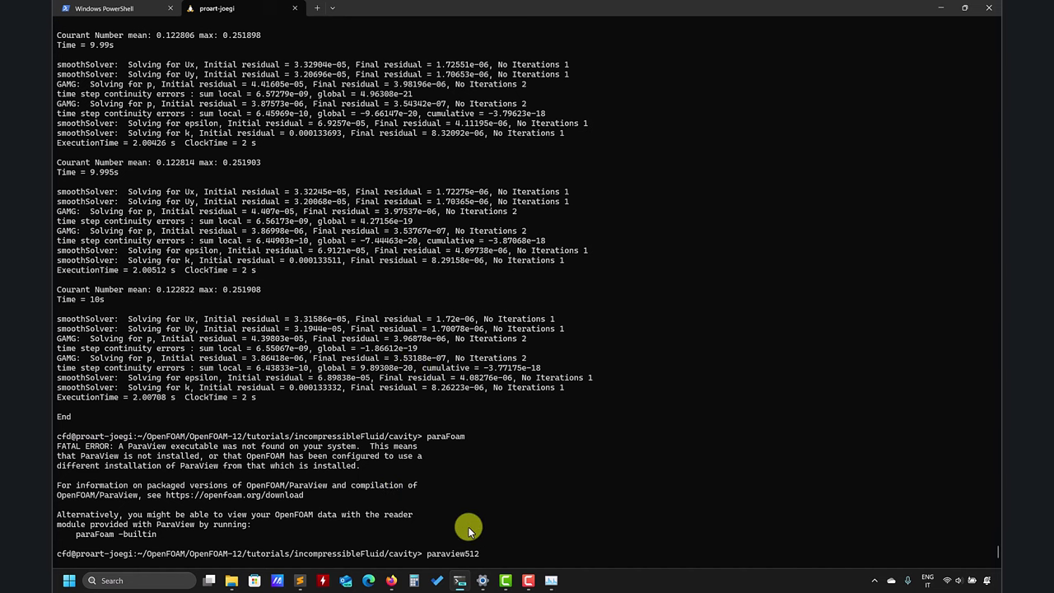
pyautogui.press('Return')
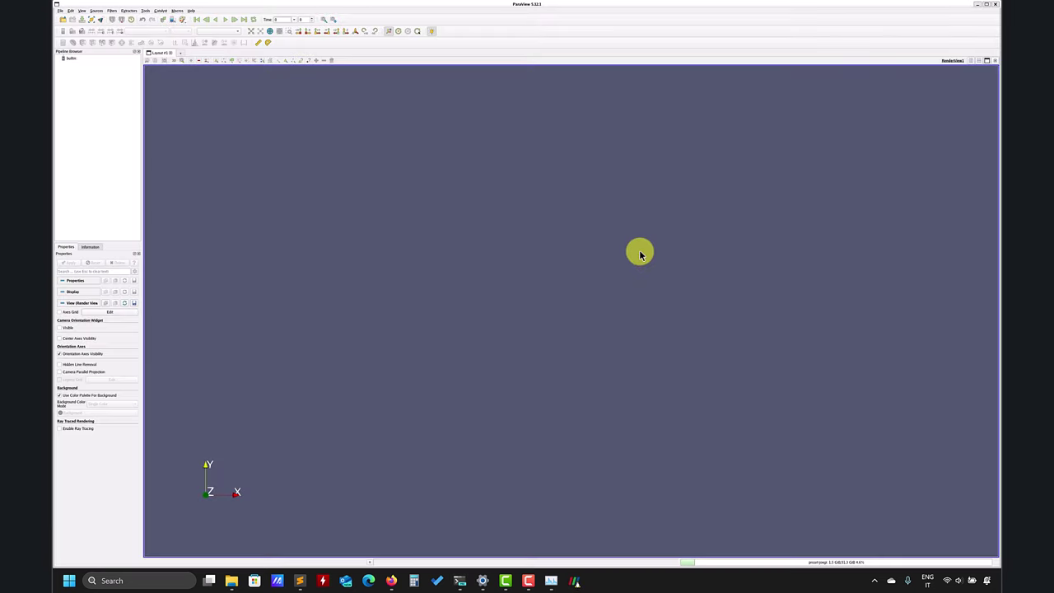
pyautogui.click(229, 158)
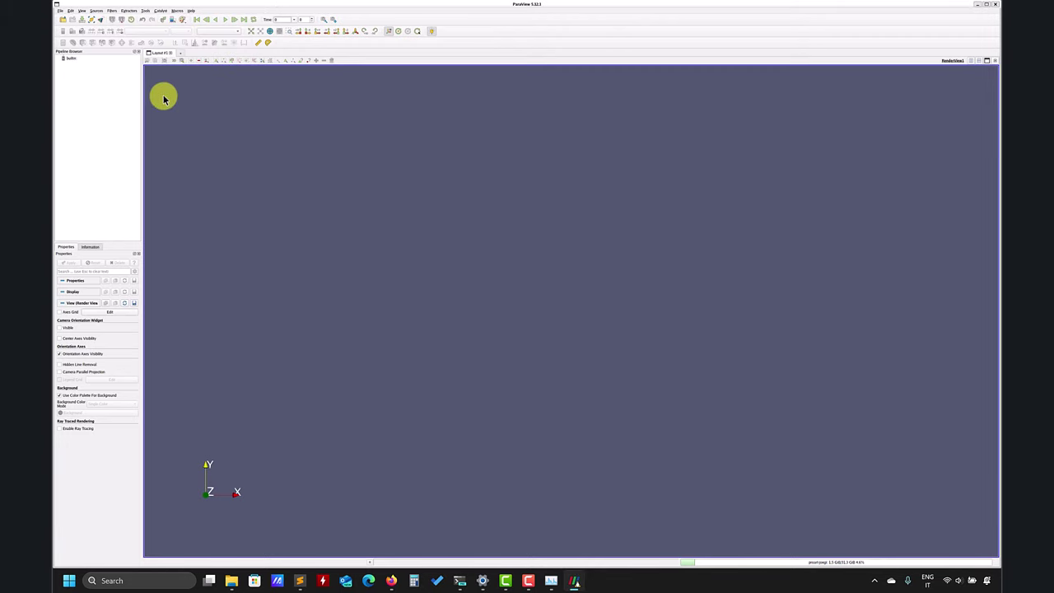
pyautogui.click(995, 5)
# Clear the screen, run foamCleanTutorials in the cavity case and list what remains
pyautogui.write('cle')
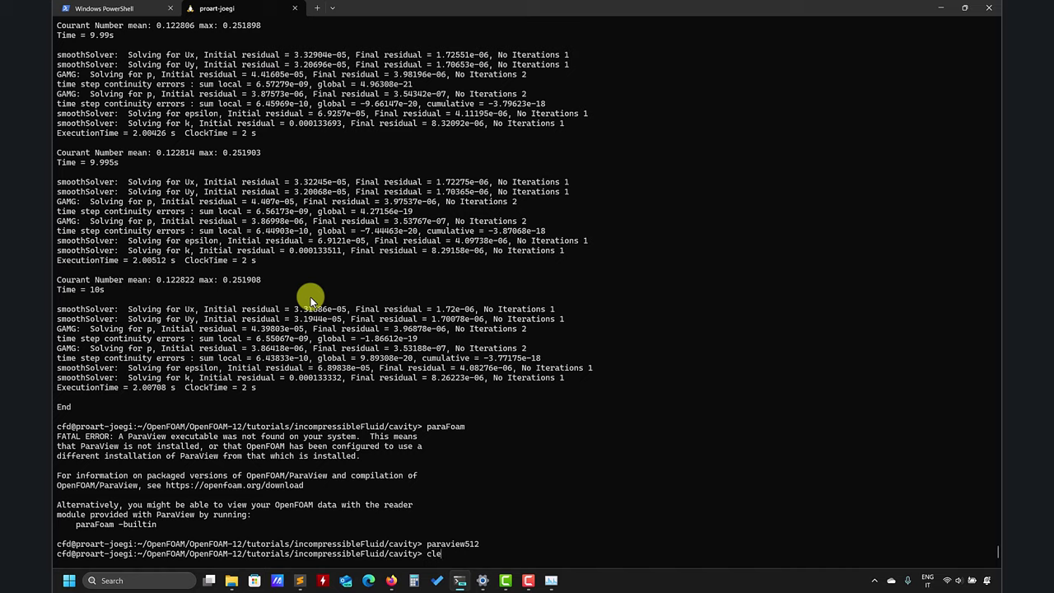
pyautogui.write('ar')
pyautogui.press('Return')
pyautogui.write('ls')
pyautogui.press('Return')
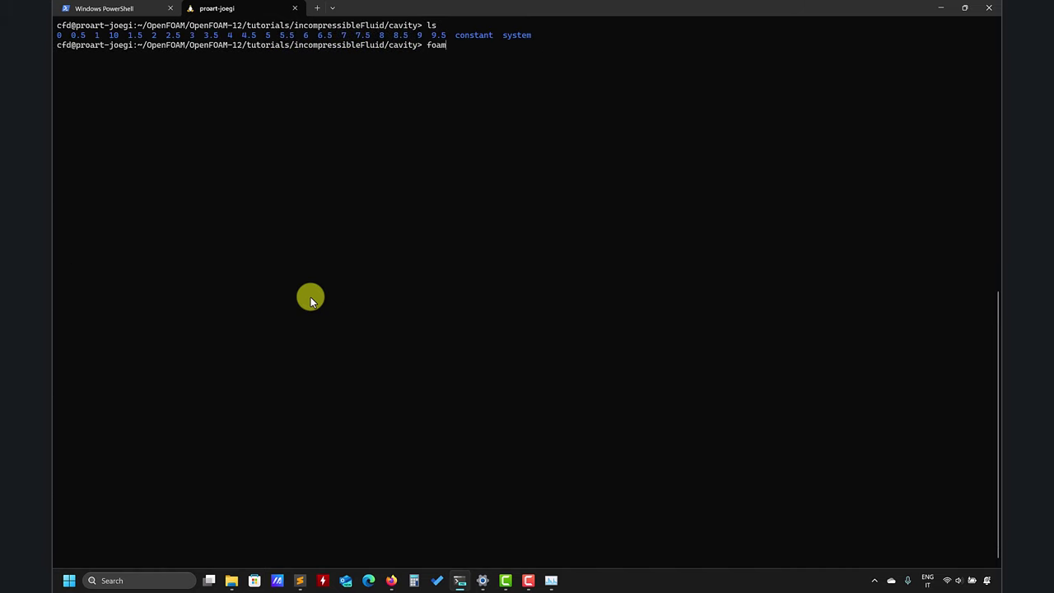
pyautogui.write('foamCleanT')
pyautogui.press('Tab')
pyautogui.press('Return')
pyautogui.write('ls/incompressibleFluid/cavity>')
pyautogui.press('Return')
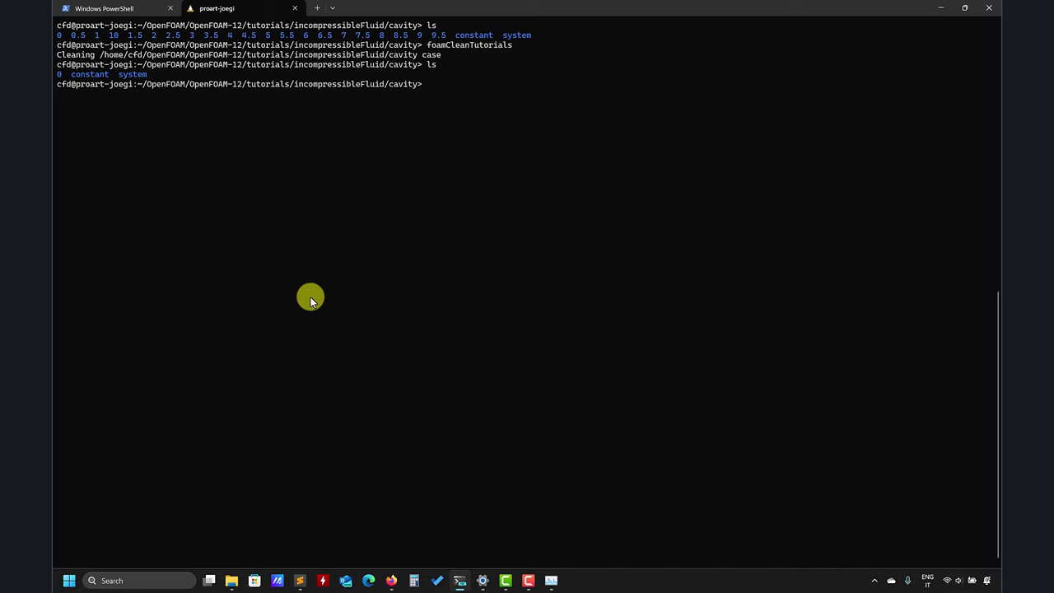
# Run foamCleanTutorials on cavity again, confirming only 0, constant and system remain
pyautogui.write('ls')
pyautogui.press('Return')
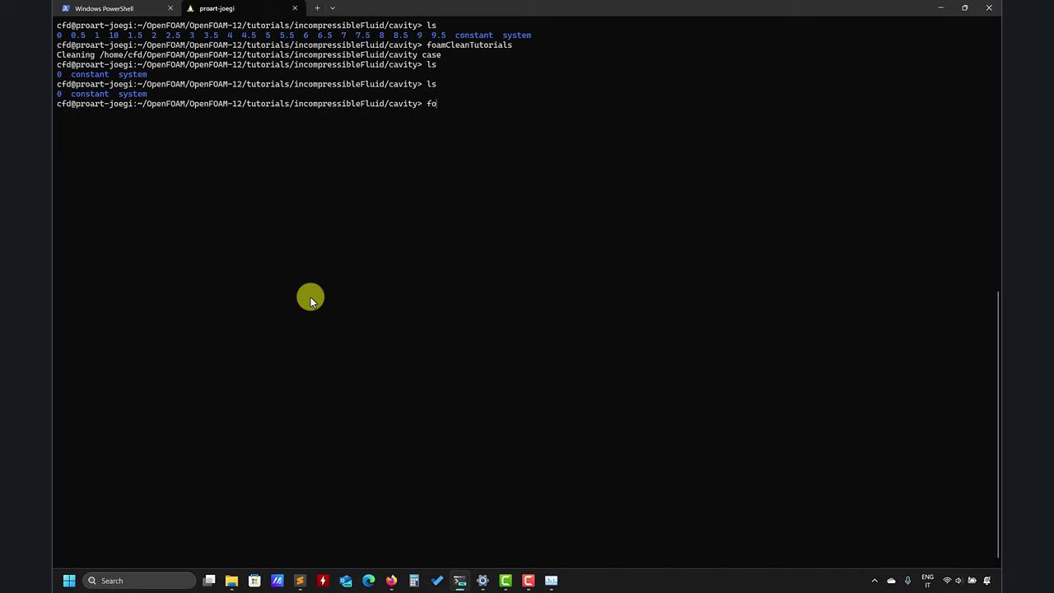
pyautogui.write('foamCleanT')
pyautogui.press('Tab')
pyautogui.press('Return')
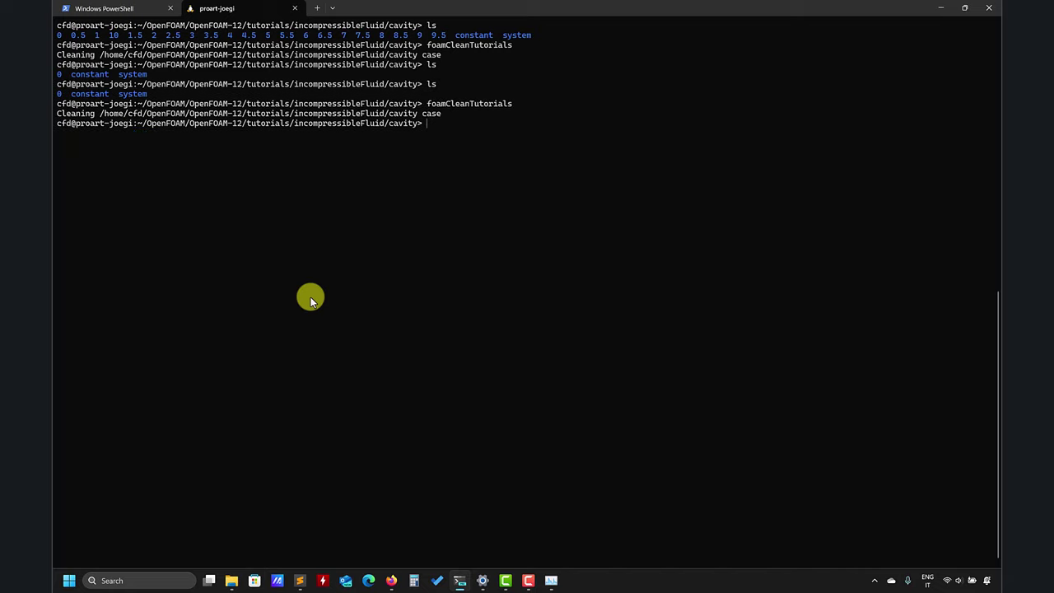
pyautogui.write('ls')
pyautogui.press('Return')
# Return to the home folder and jump to the OpenFOAM-12 folder with foam, listing each
pyautogui.write('cd')
pyautogui.press('Return')
pyautogui.write('ls')
pyautogui.press('Return')
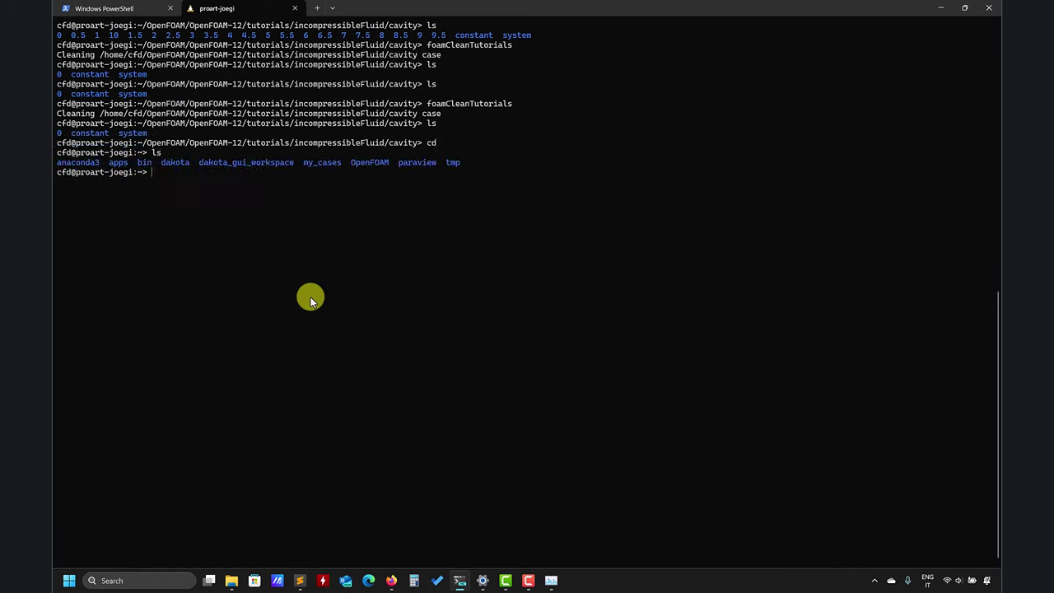
pyautogui.write('foam')
pyautogui.press('Return')
pyautogui.write('ls')
pyautogui.press('Return')
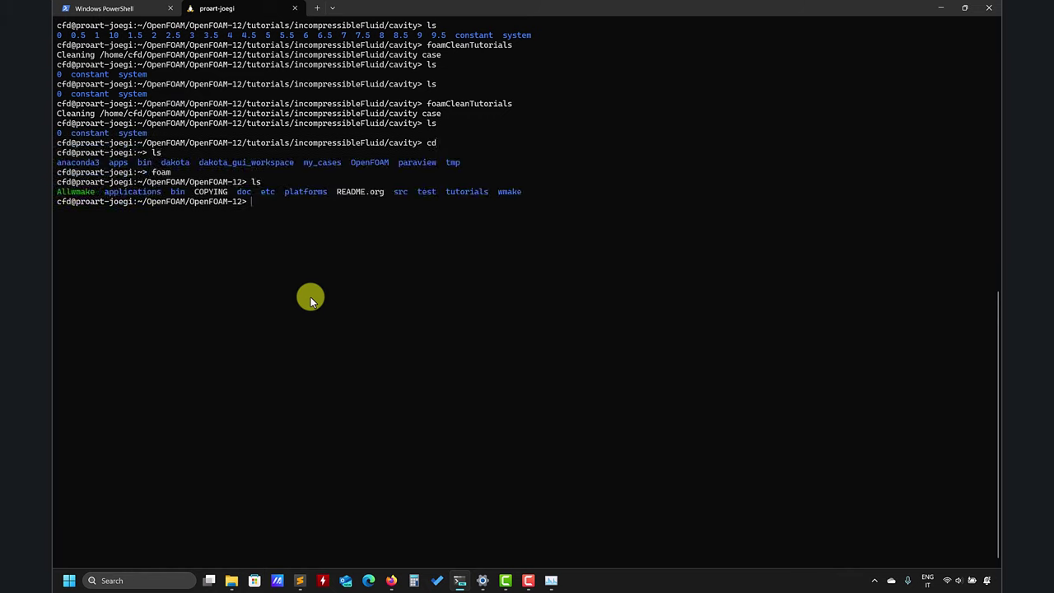
# Enter OpenFOAM-12/etc, list it, and prepare the subl bashrc command
pyautogui.write('cd etc/')
pyautogui.press('Return')
pyautogui.write('ls')
pyautogui.press('Return')
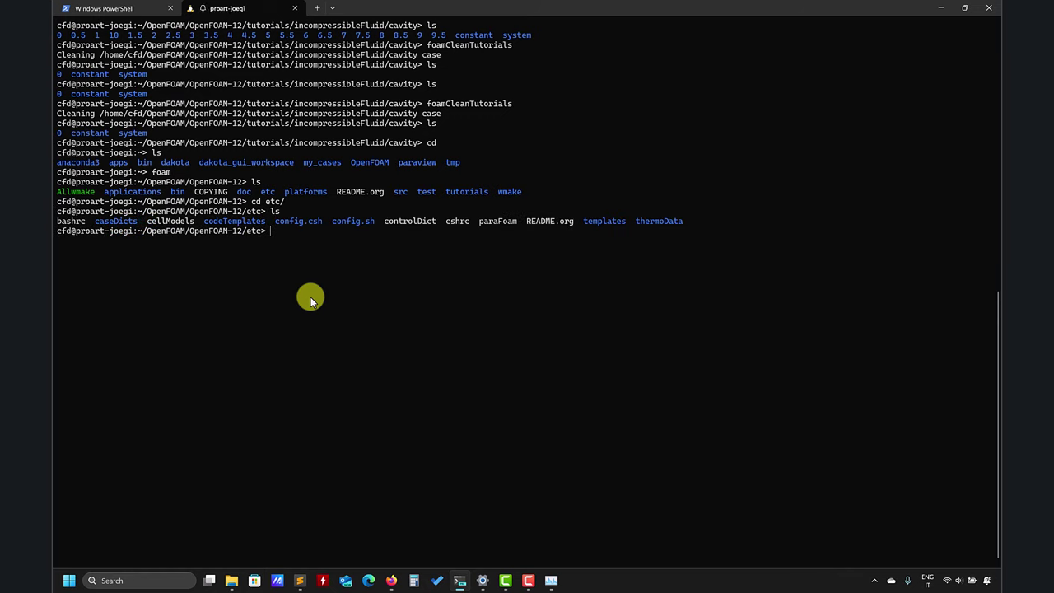
pyautogui.write('subl bashrc')
# Open etc/bashrc in Sublime Text and scroll down to the ParaView_TYPE setting
pyautogui.press('Return')
pyautogui.scroll(-3, 311, 297)
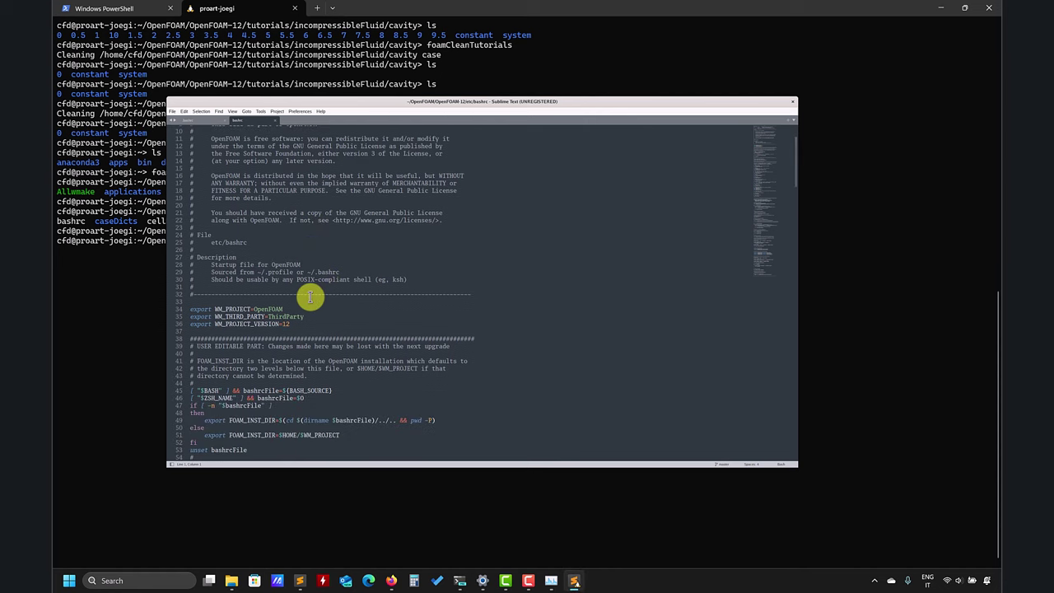
pyautogui.scroll(-1, 283, 295)
pyautogui.scroll(-12, 257, 280)
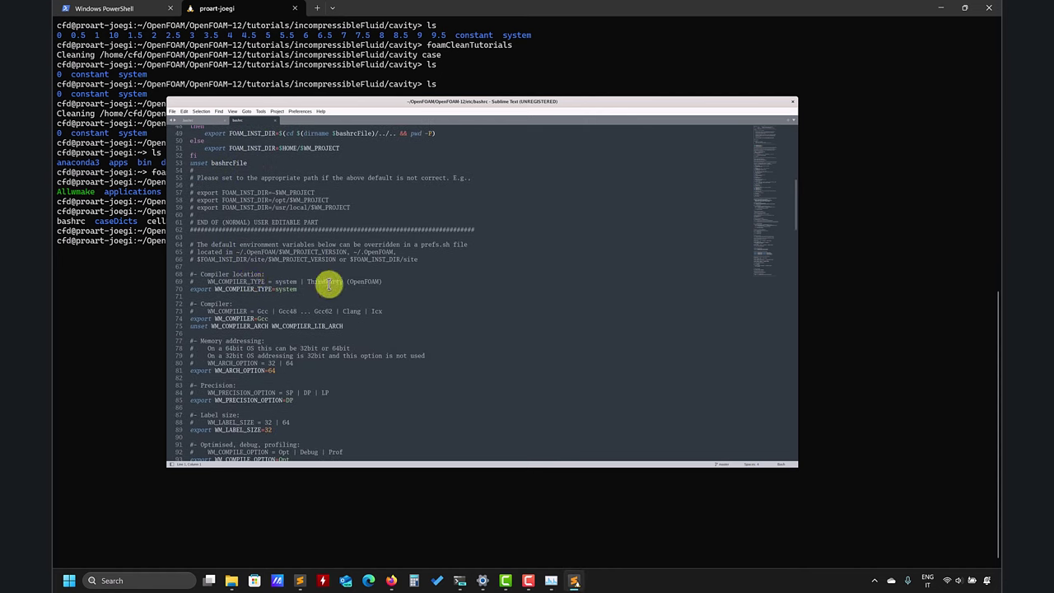
pyautogui.scroll(-9, 258, 294)
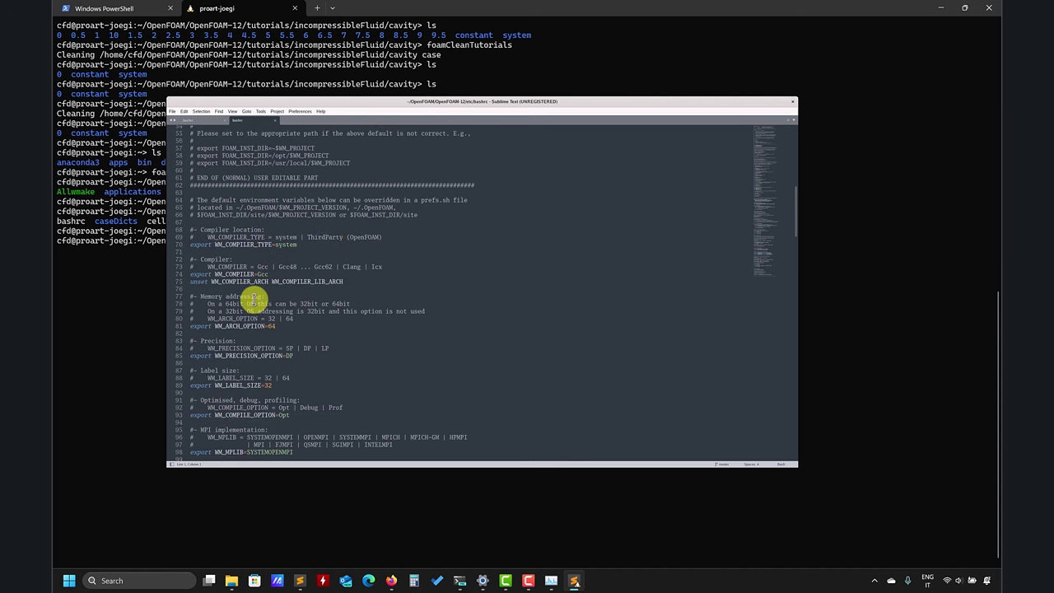
pyautogui.scroll(-6, 256, 303)
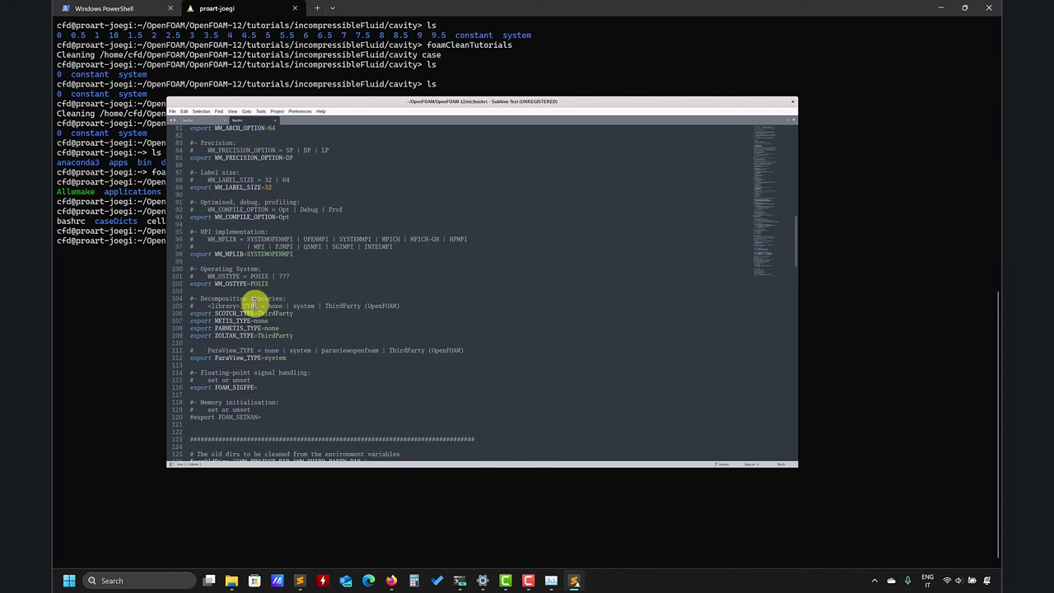
pyautogui.scroll(-1, 349, 313)
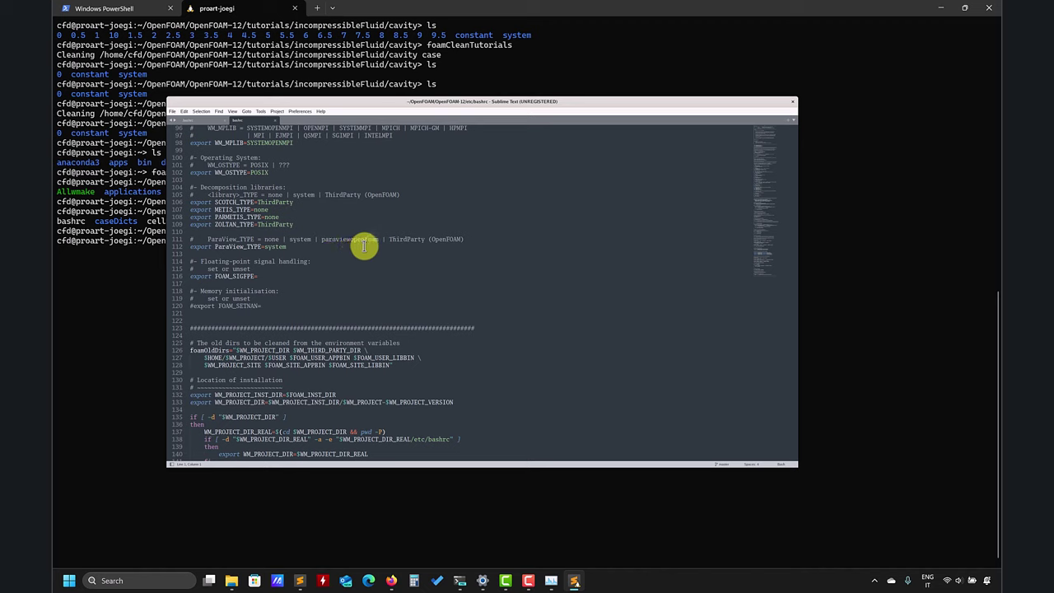
# Change ParaView_TYPE from system to ThirdParty, save bashrc and close Sublime Text
pyautogui.click(399, 238)
pyautogui.doubleClick(399, 239)
pyautogui.hotkey('ctrl', 'c')
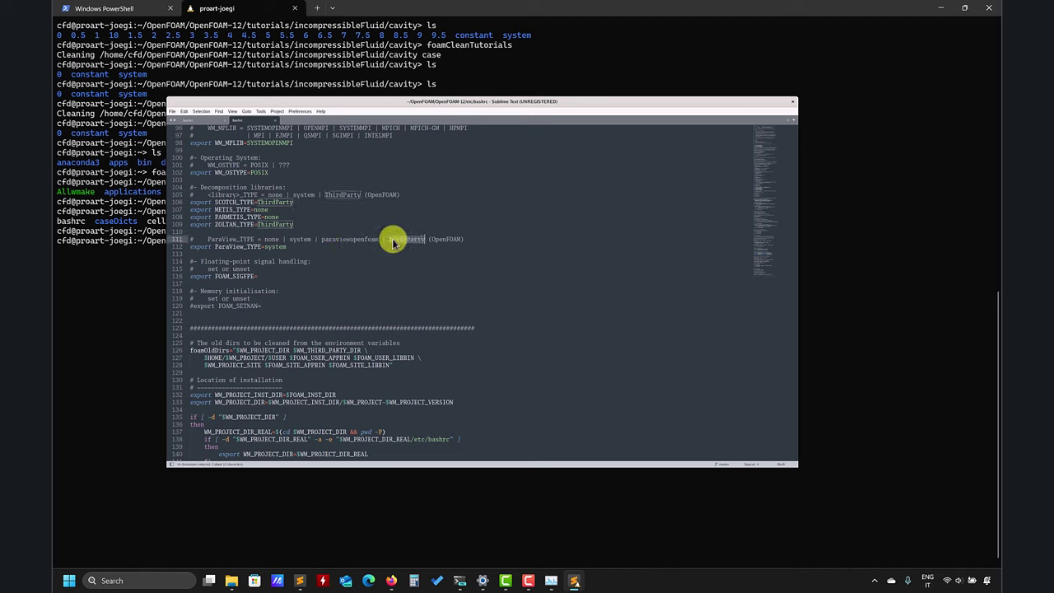
pyautogui.doubleClick(276, 246)
pyautogui.hotkey('ctrl', 'v')
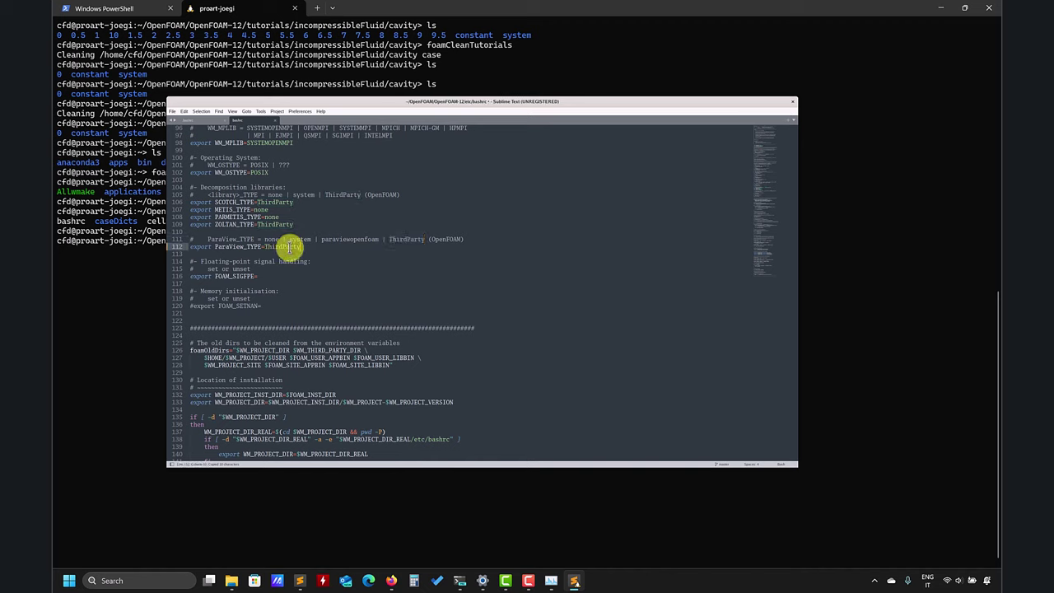
pyautogui.hotkey('ctrl', 's')
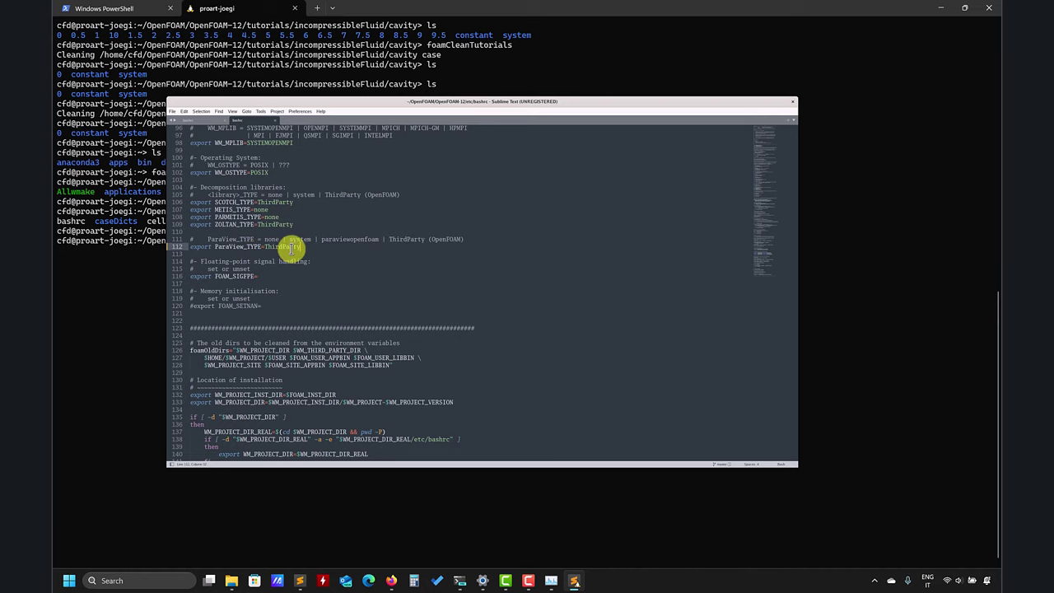
pyautogui.click(792, 101)
# From home, source .bashrc, then go to the OpenFOAM-12 folder and list it
pyautogui.write('cd')
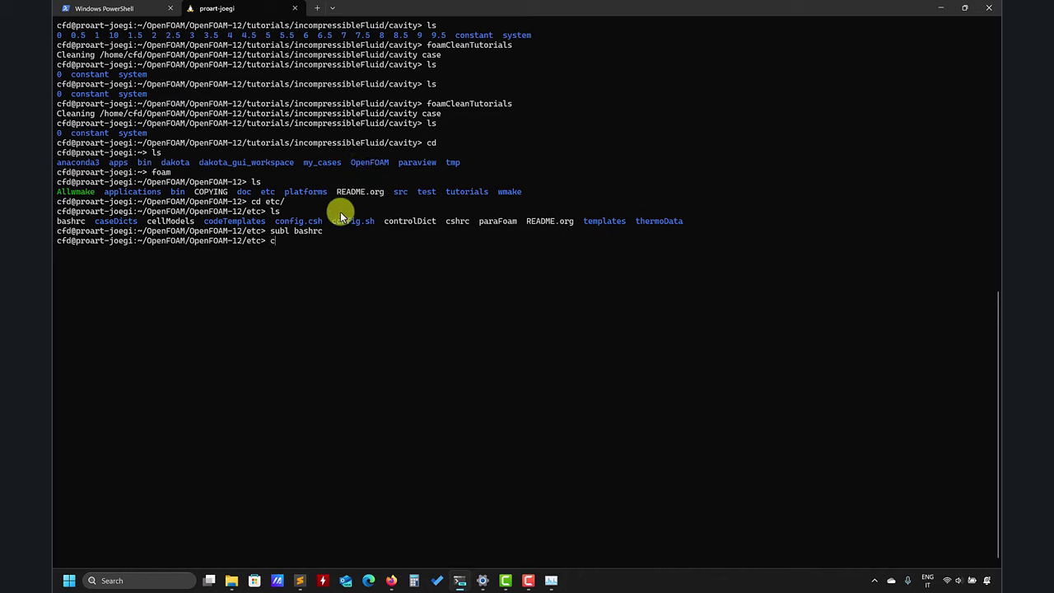
pyautogui.press('Return')
pyautogui.write('source .bashrc')
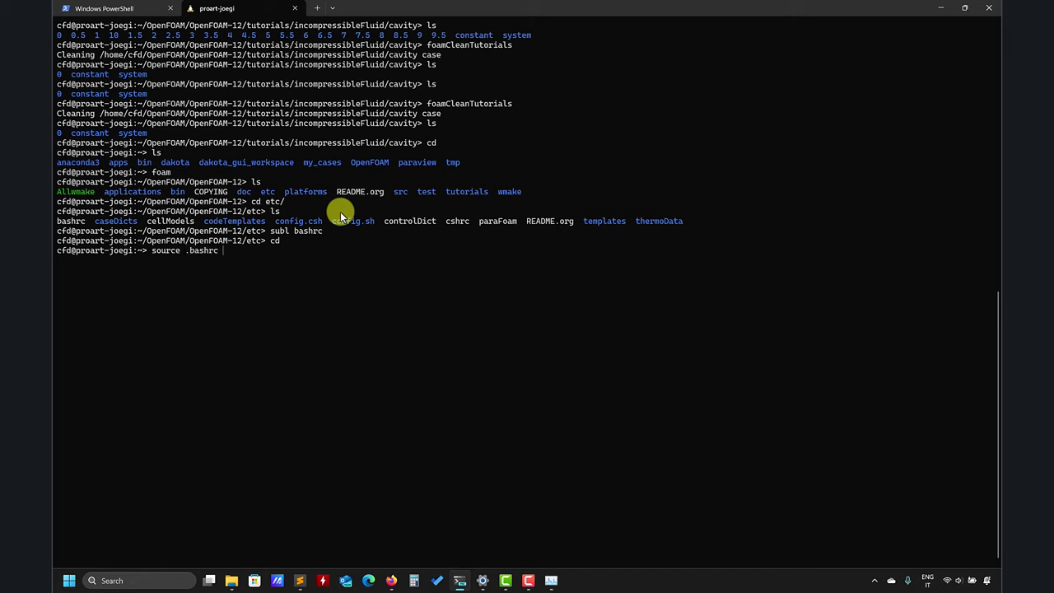
pyautogui.press('Return')
pyautogui.write('oam')
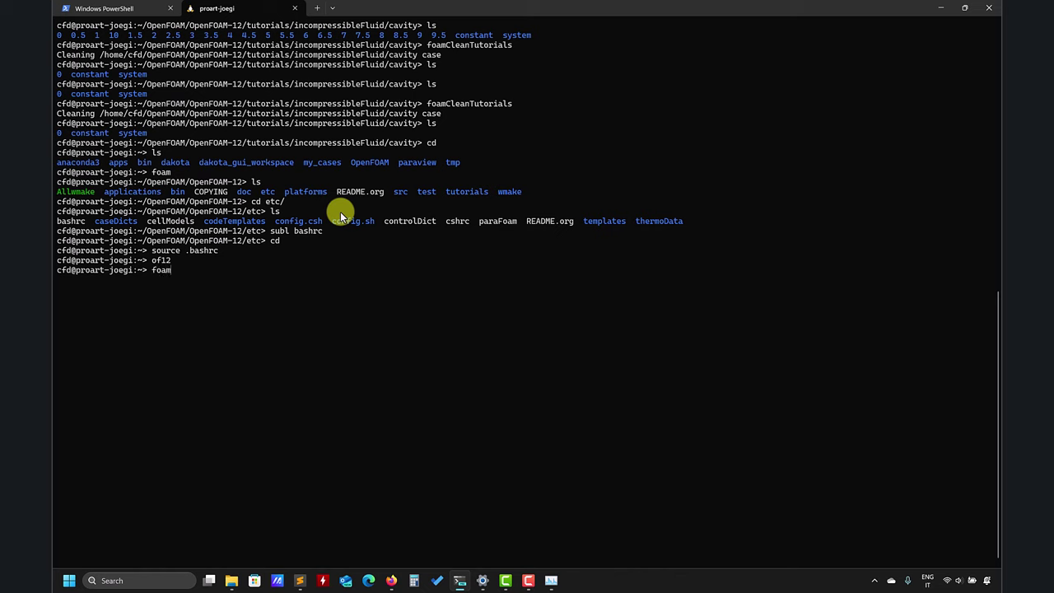
pyautogui.press('Return')
pyautogui.write('ls')
pyautogui.press('Return')
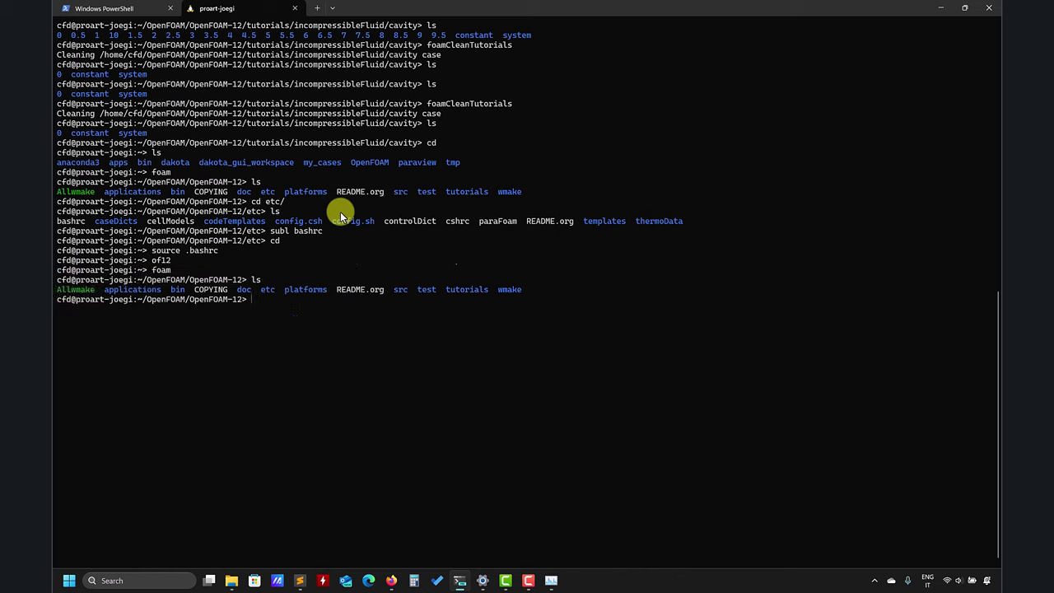
# Move up to ~/OpenFOAM, enter ThirdParty-12 and list its contents
pyautogui.write('cd ..')
pyautogui.press('Return')
pyautogui.write('ls')
pyautogui.press('Return')
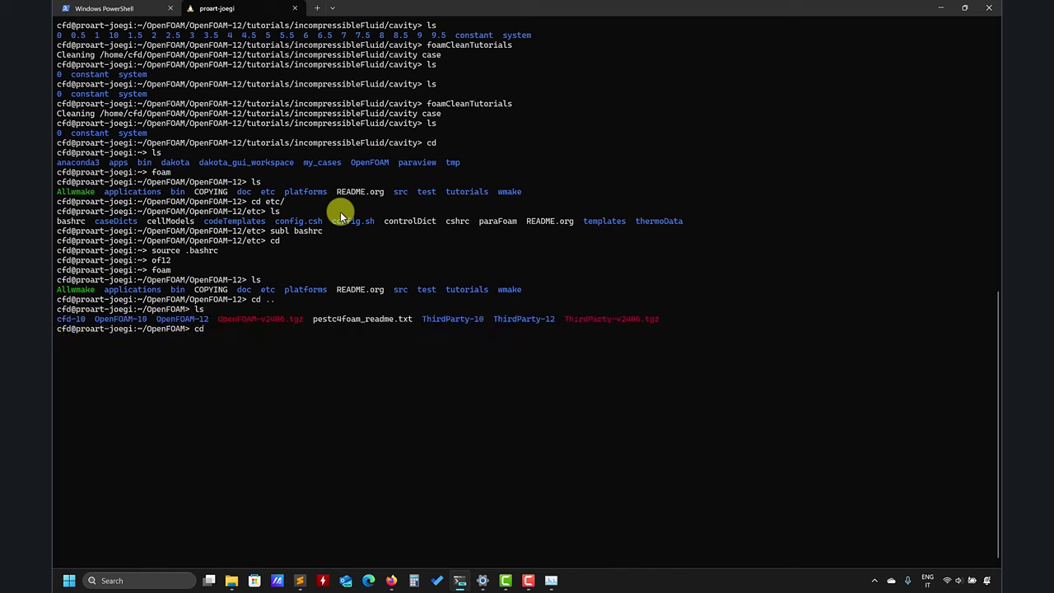
pyautogui.write('cd ThirdParty-12')
pyautogui.press('Tab')
pyautogui.press('Return')
pyautogui.write('ls')
pyautogui.press('Return')
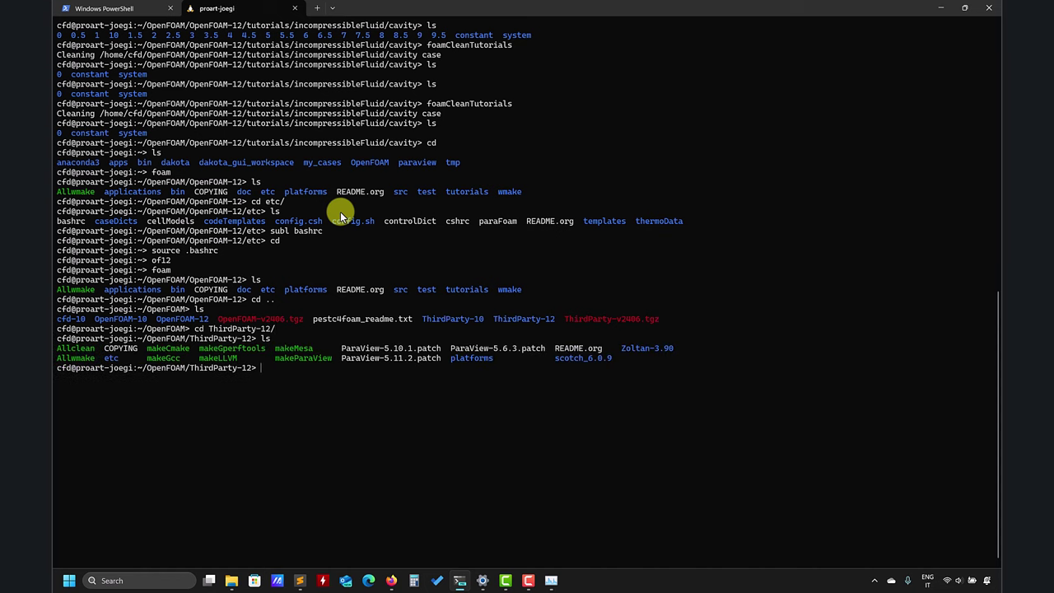
pyautogui.click(300, 580)
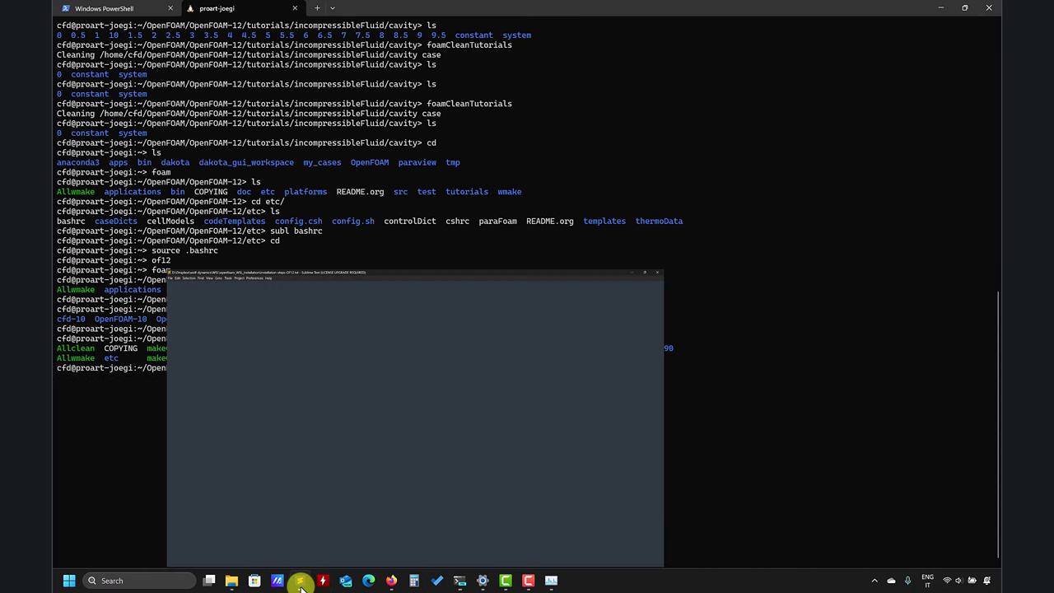
# Copy line 171's './makeParaView -version 5.11.2 -qmake $(which qmake-qt5)' command from the notes
pyautogui.scroll(-6, 239, 311)
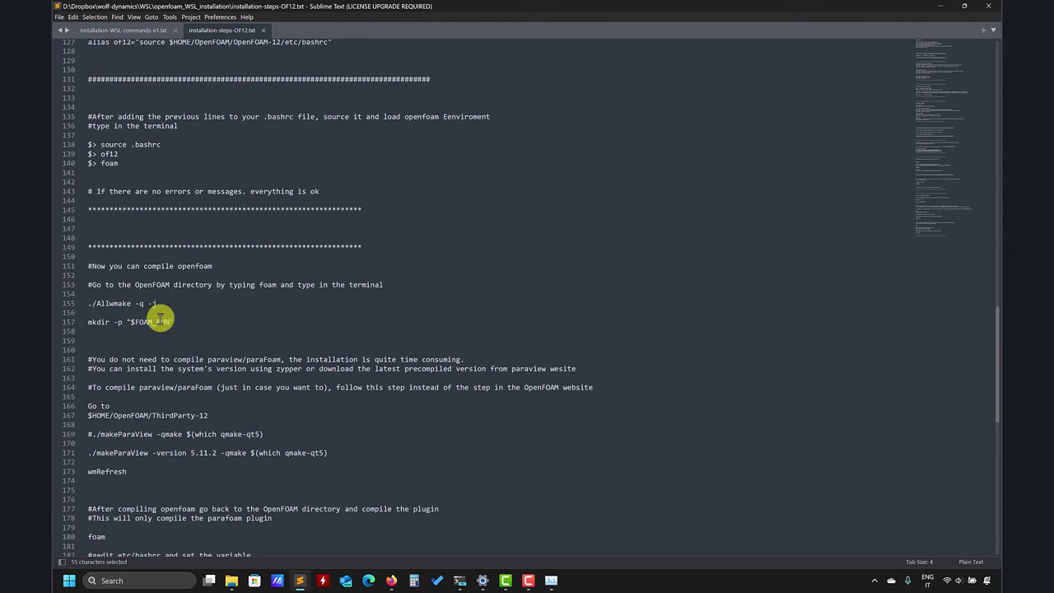
pyautogui.scroll(-2, 188, 330)
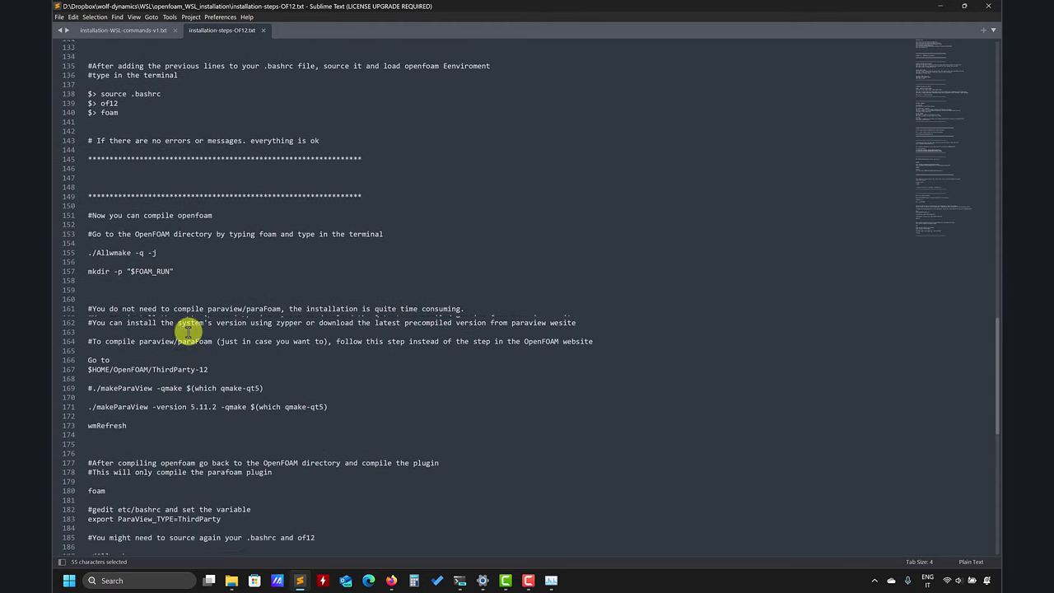
pyautogui.click(280, 376)
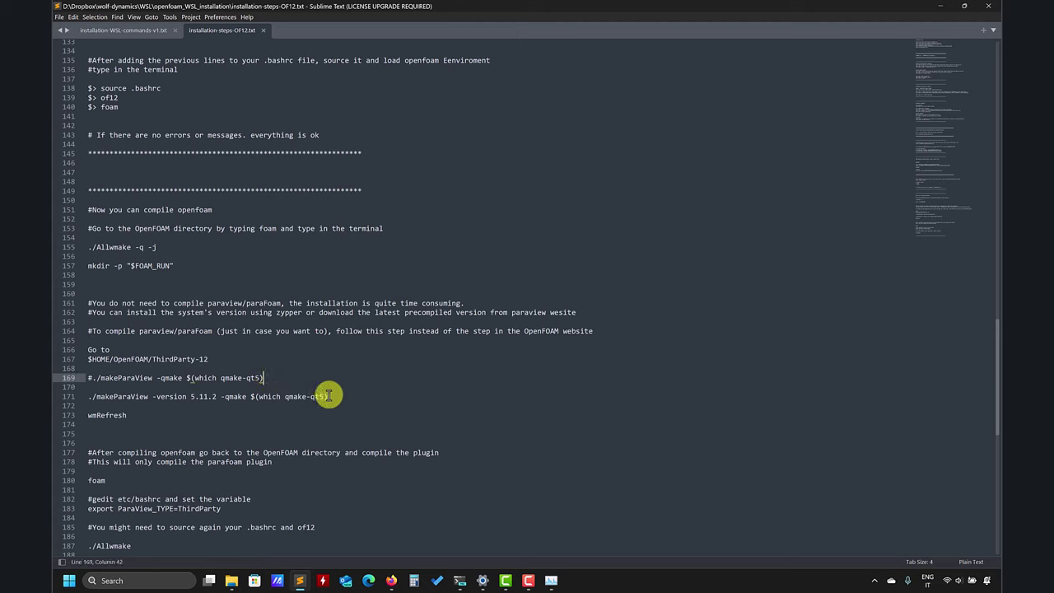
pyautogui.click(219, 396)
pyautogui.moveTo(219, 396); pyautogui.dragTo(191, 397)
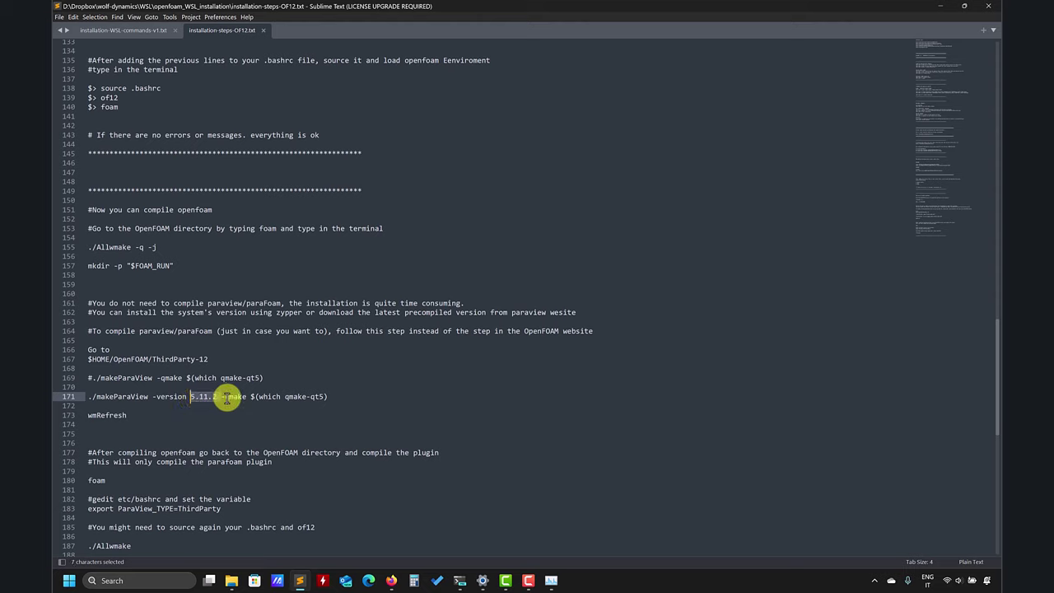
pyautogui.click(228, 396)
pyautogui.moveTo(332, 398); pyautogui.dragTo(223, 397)
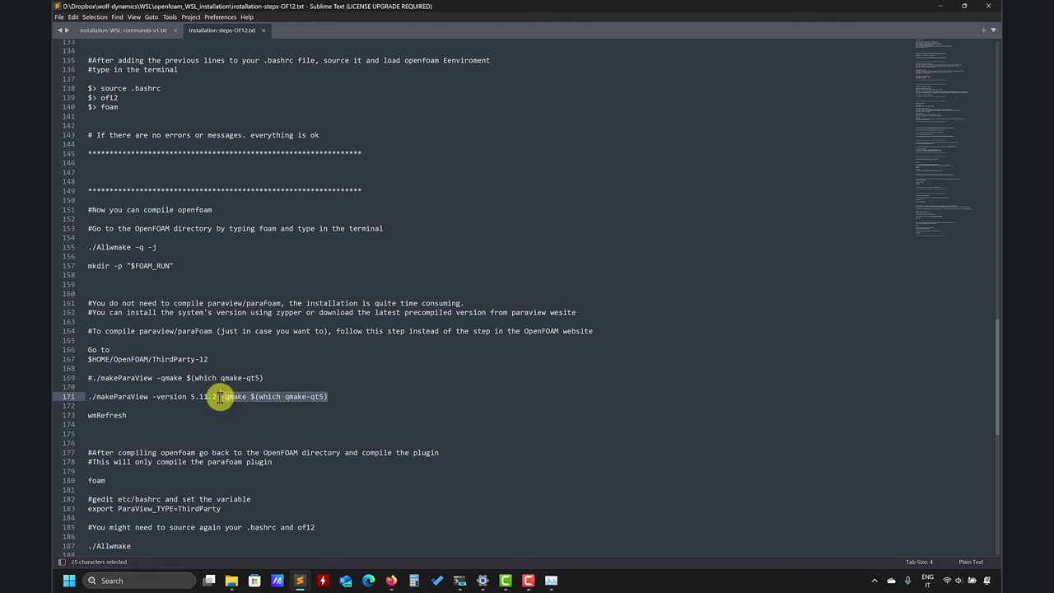
pyautogui.moveTo(327, 397); pyautogui.dragTo(220, 397)
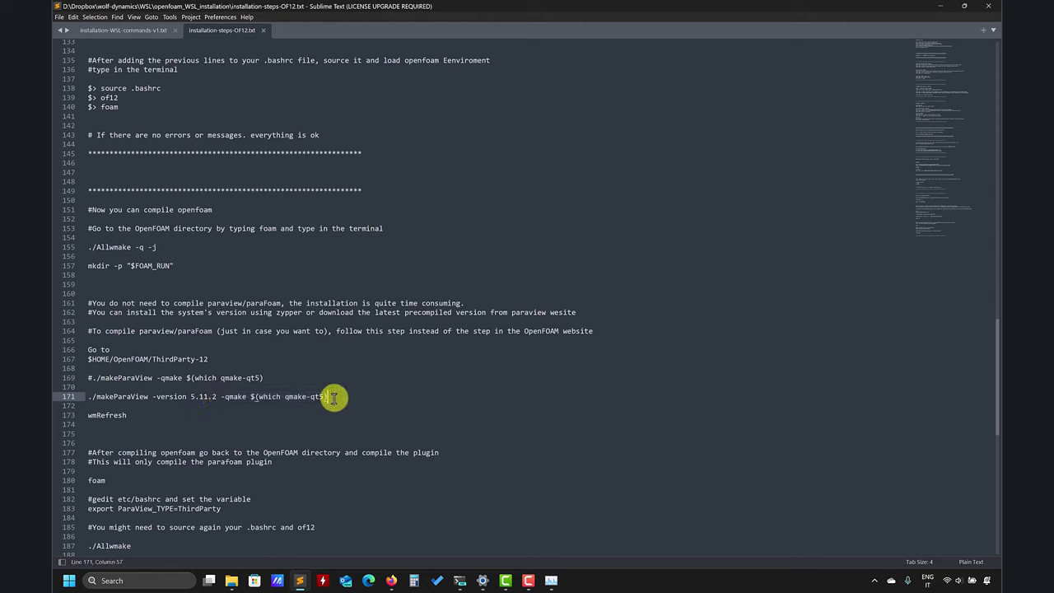
pyautogui.moveTo(333, 396); pyautogui.dragTo(97, 402)
pyautogui.rightClick(97, 401)
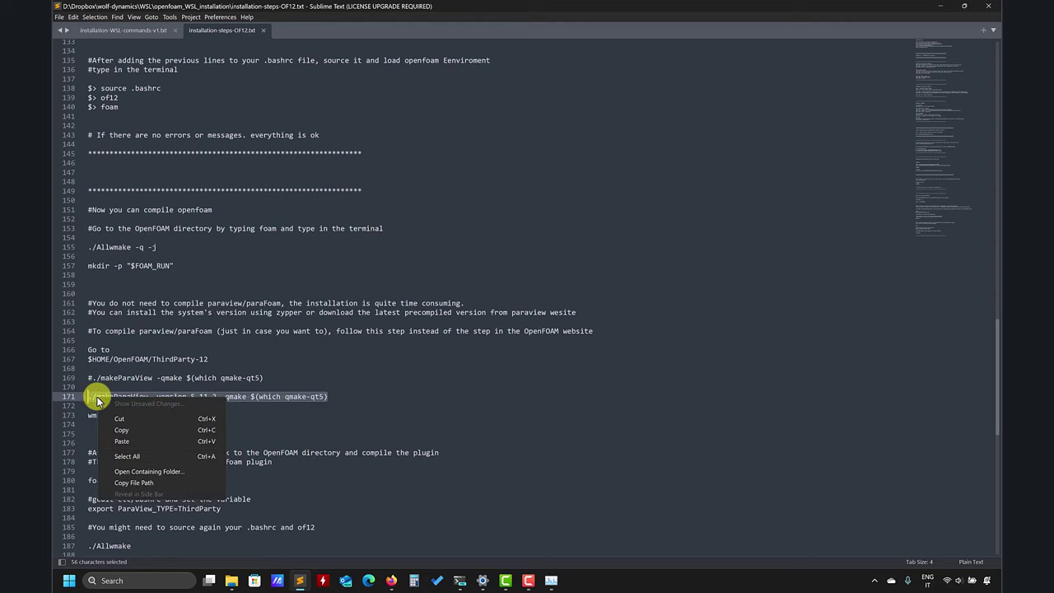
pyautogui.click(136, 427)
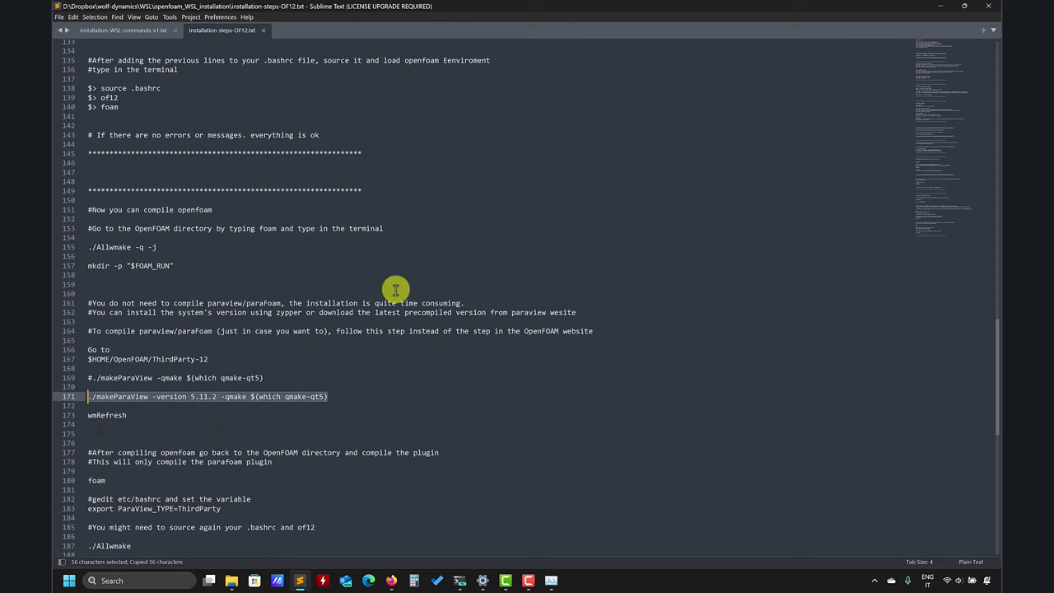
# Paste the makeParaView command at the ThirdParty-12 prompt and recheck it in the notes
pyautogui.click(940, 6)
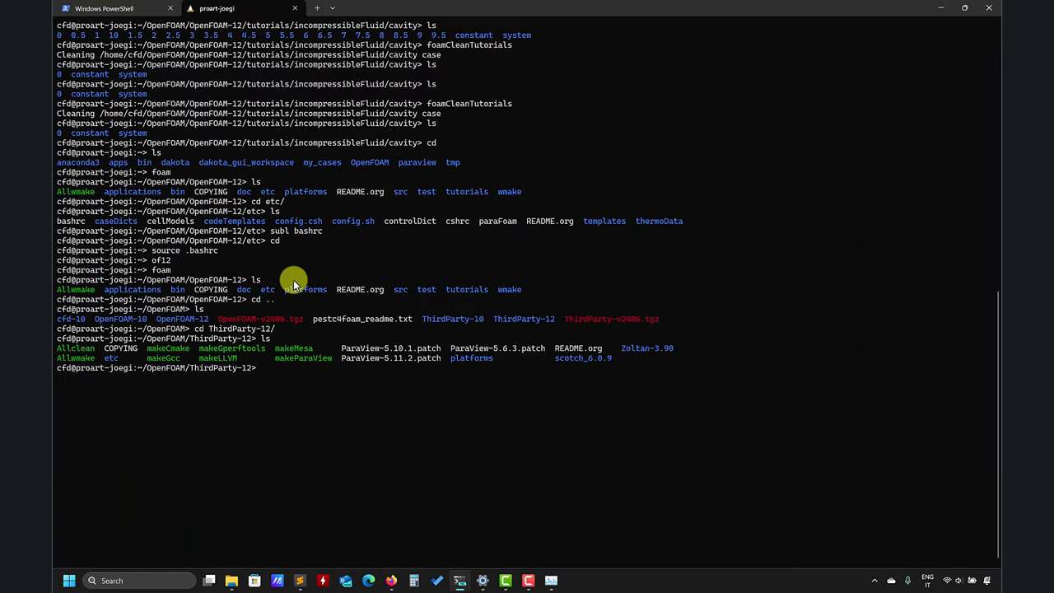
pyautogui.rightClick(267, 361)
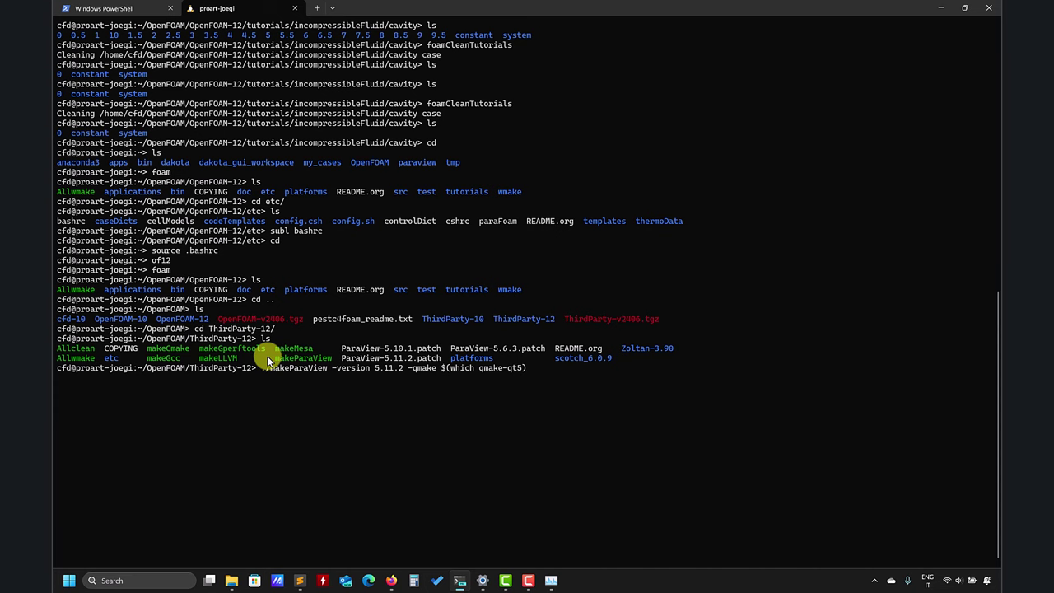
pyautogui.click(306, 577)
pyautogui.scroll(15, 694, 388)
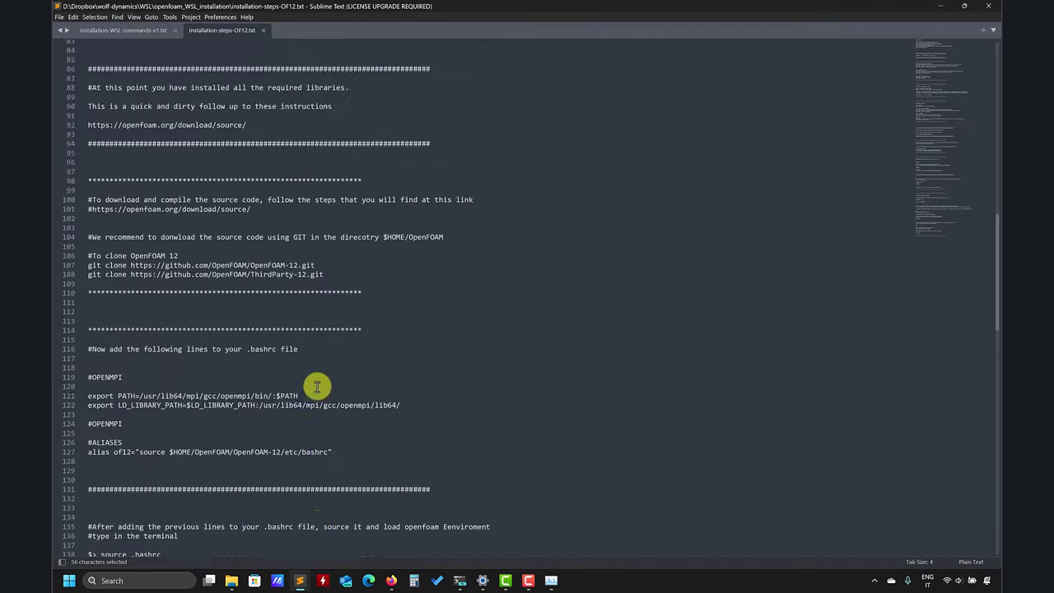
pyautogui.scroll(2, 313, 352)
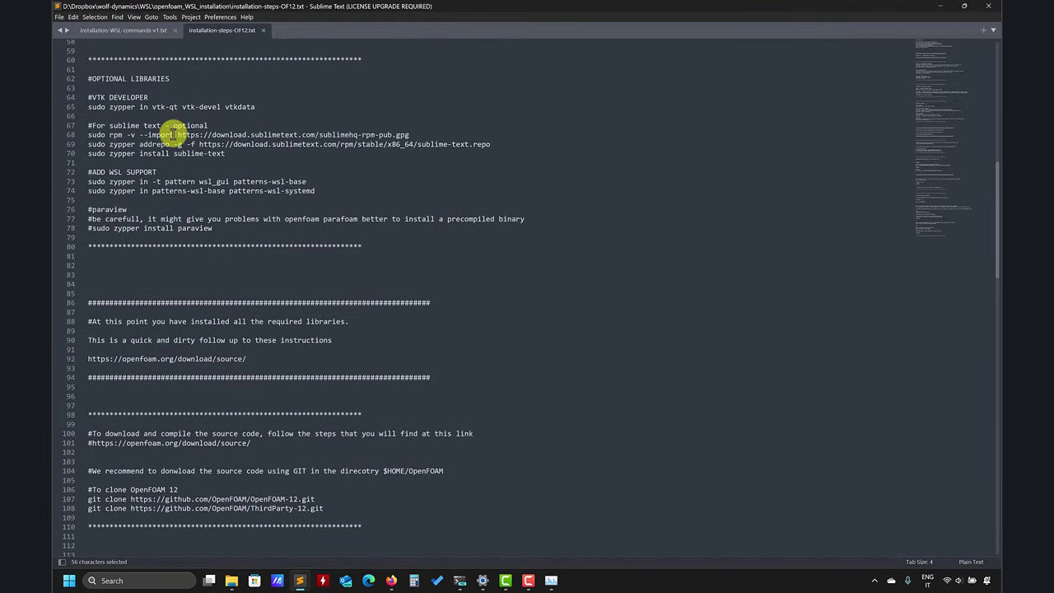
pyautogui.scroll(3, 247, 153)
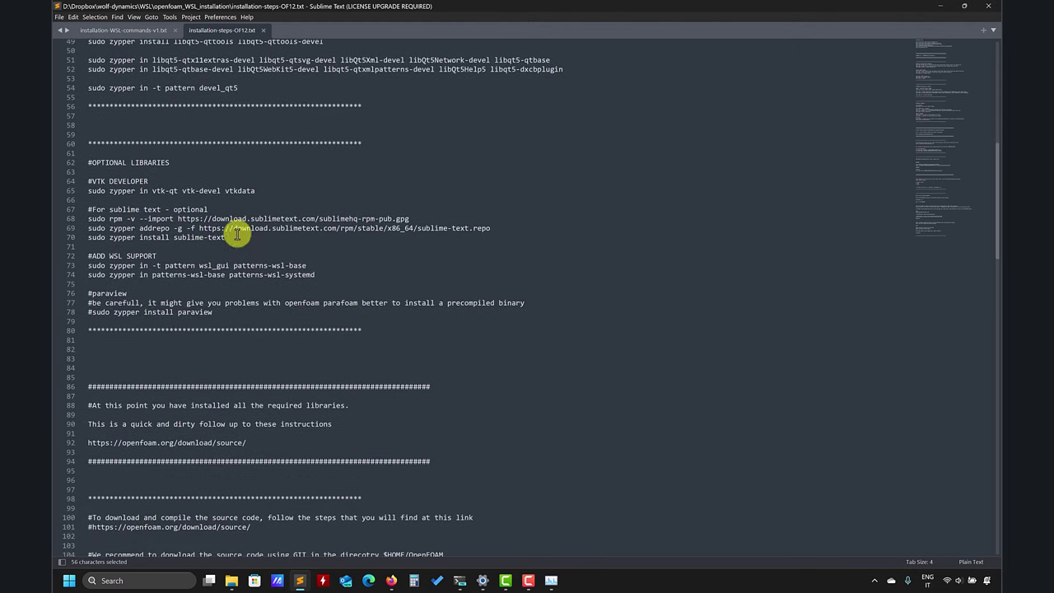
pyautogui.scroll(11, 267, 250)
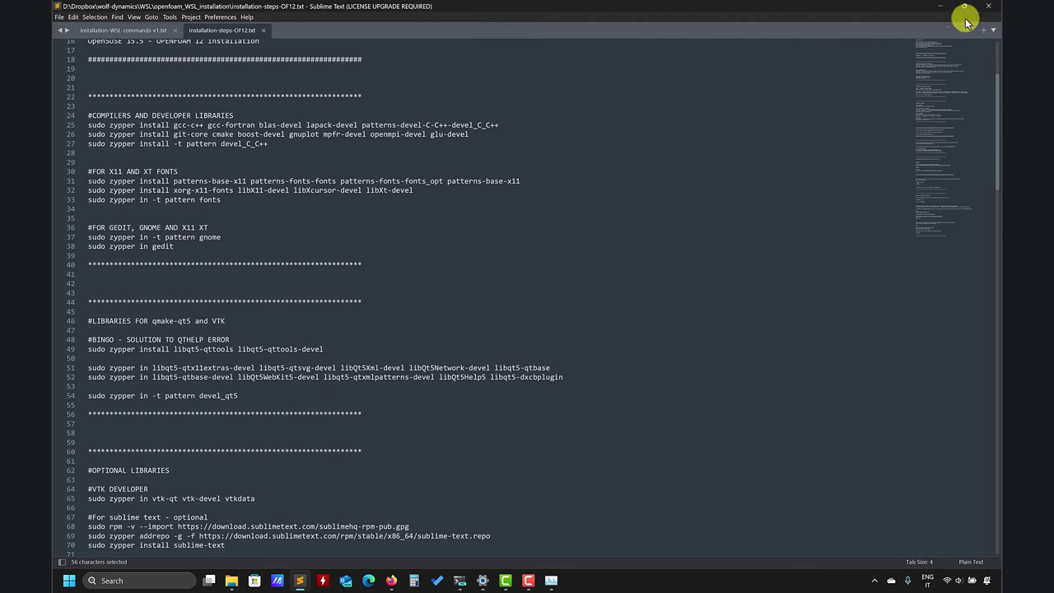
pyautogui.scroll(-1, 346, 334)
# Recopy the command, paste it into the terminal and run it to download ParaView 5.11.2
pyautogui.hotkey('ctrl', 'c')
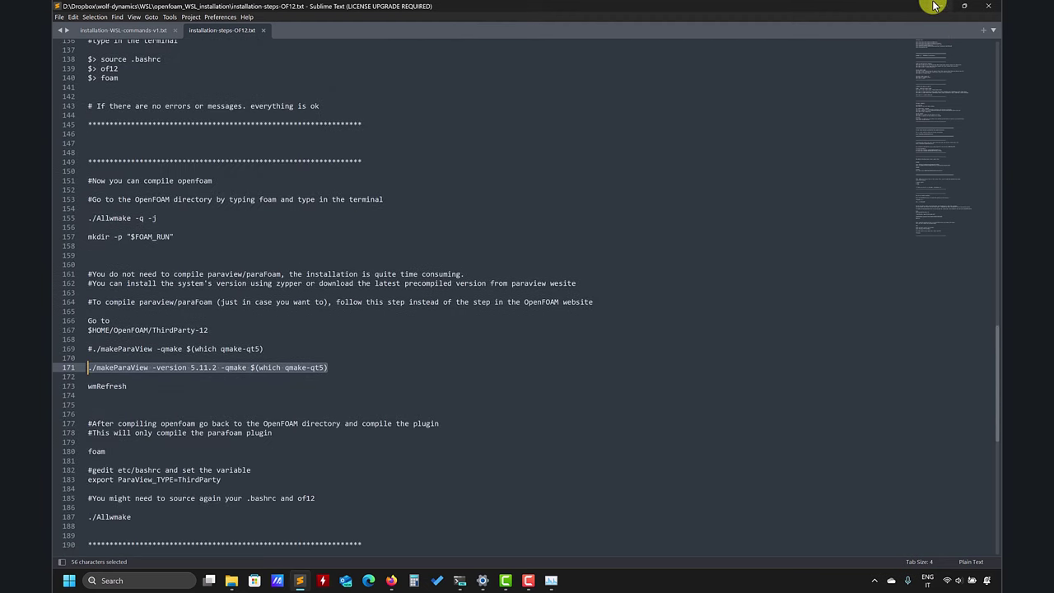
pyautogui.hotkey('alt', 'Tab')
pyautogui.hotkey('ctrl', 'v')
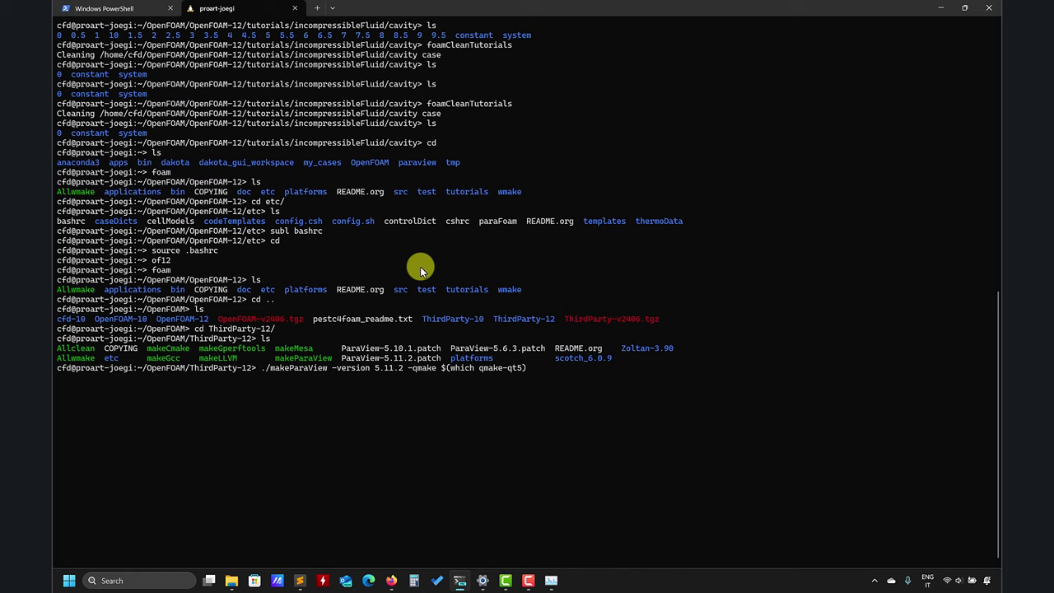
pyautogui.press('Return')
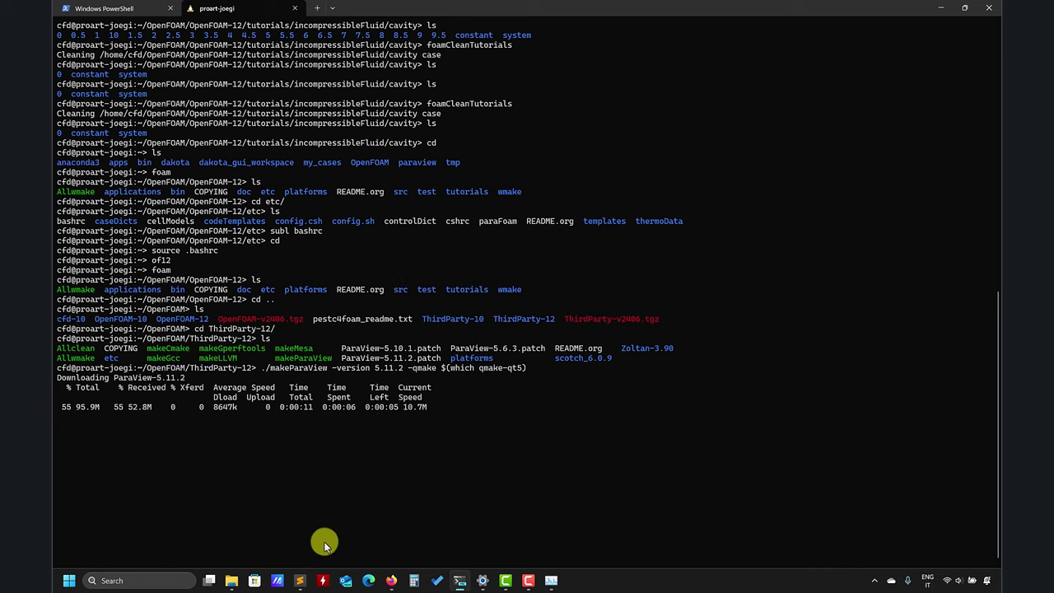
pyautogui.click(299, 581)
# Minimize the installation notes and watch the ParaView 5.11.2 build pass 19%
pyautogui.scroll(-1, 335, 396)
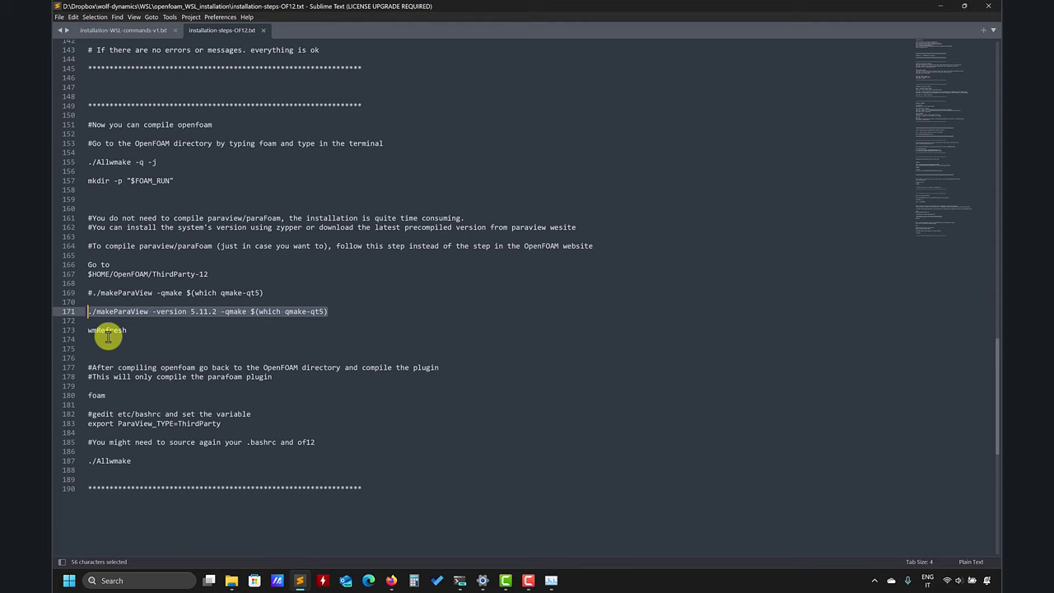
pyautogui.click(940, 6)
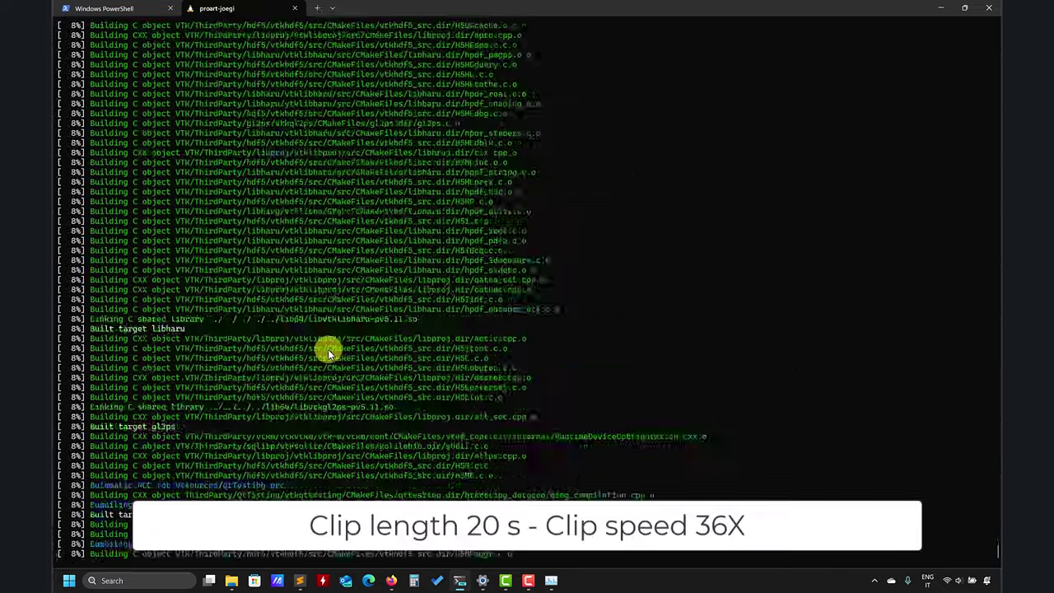
# Show Task Manager's CPU performance page while the ParaView 5.11.2 build completes
pyautogui.click(553, 579)
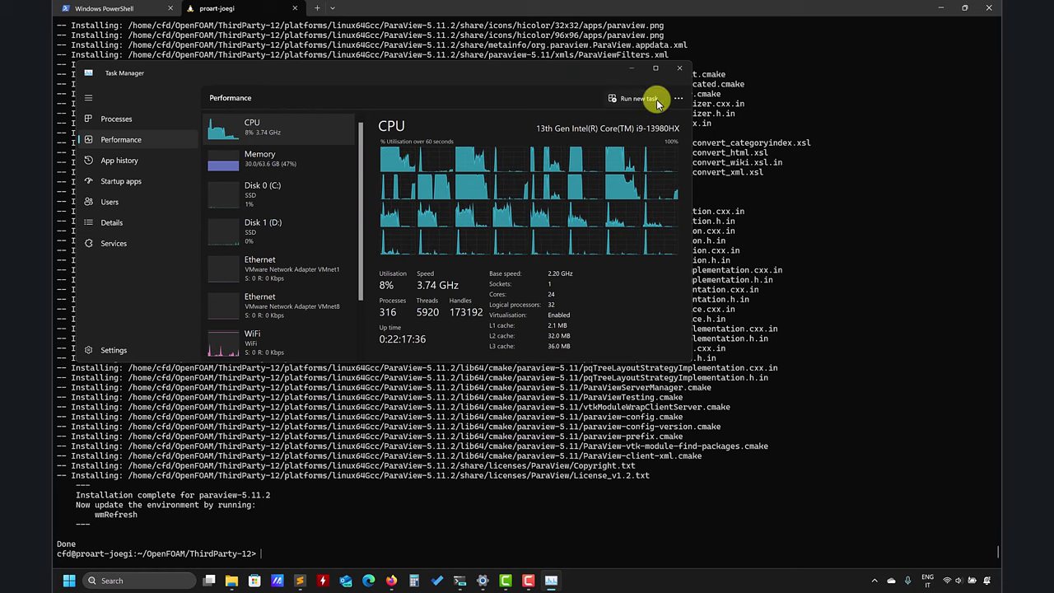
# Close Task Manager, review lines 15-16 of the OF12 notes, then minimize Sublime Text
pyautogui.click(631, 67)
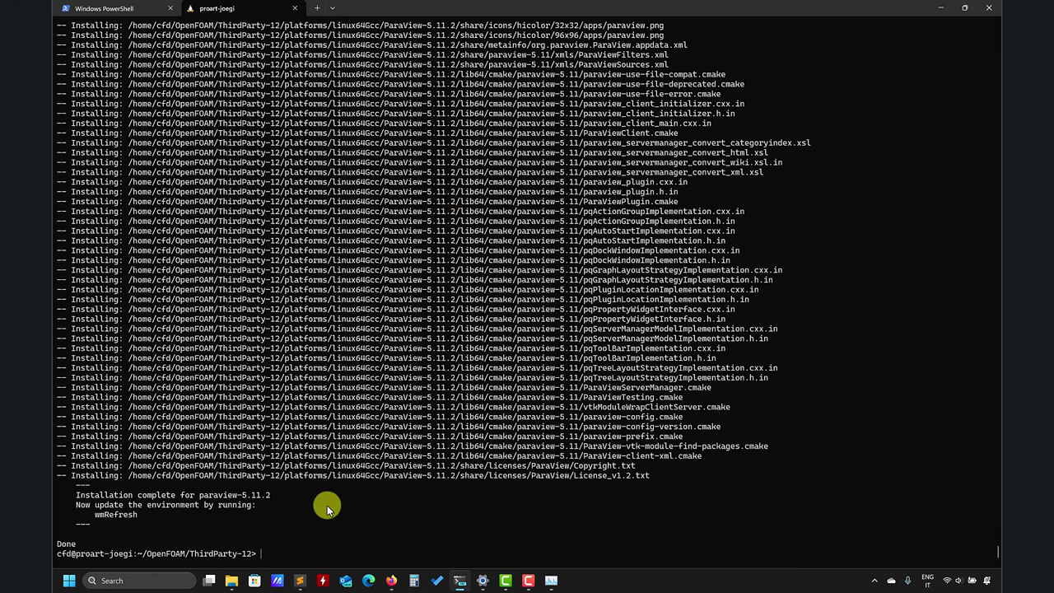
pyautogui.click(300, 580)
pyautogui.scroll(20, 382, 229)
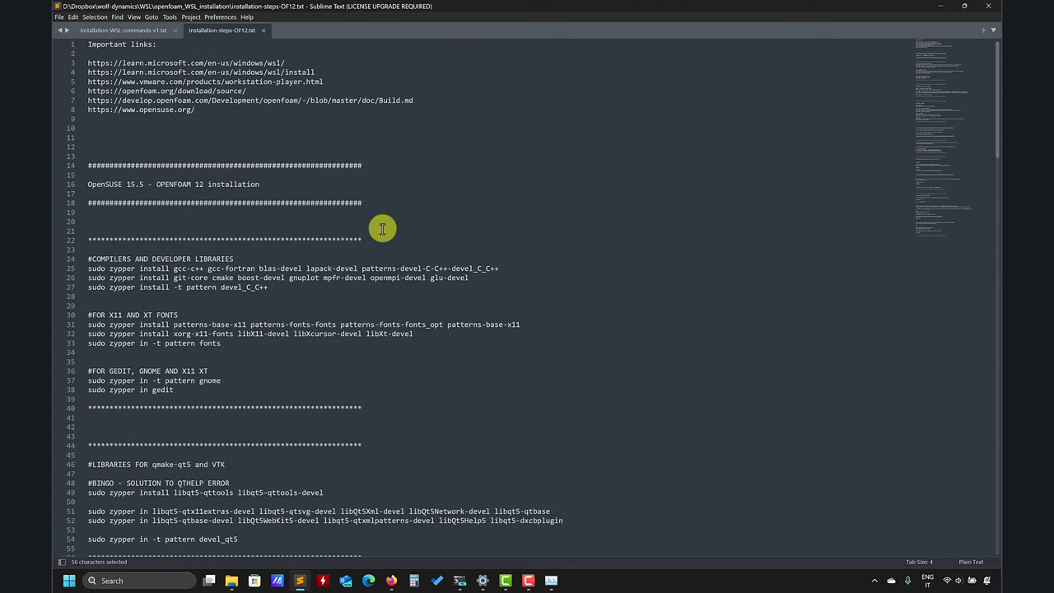
pyautogui.scroll(-1, 291, 308)
pyautogui.scroll(-2, 280, 338)
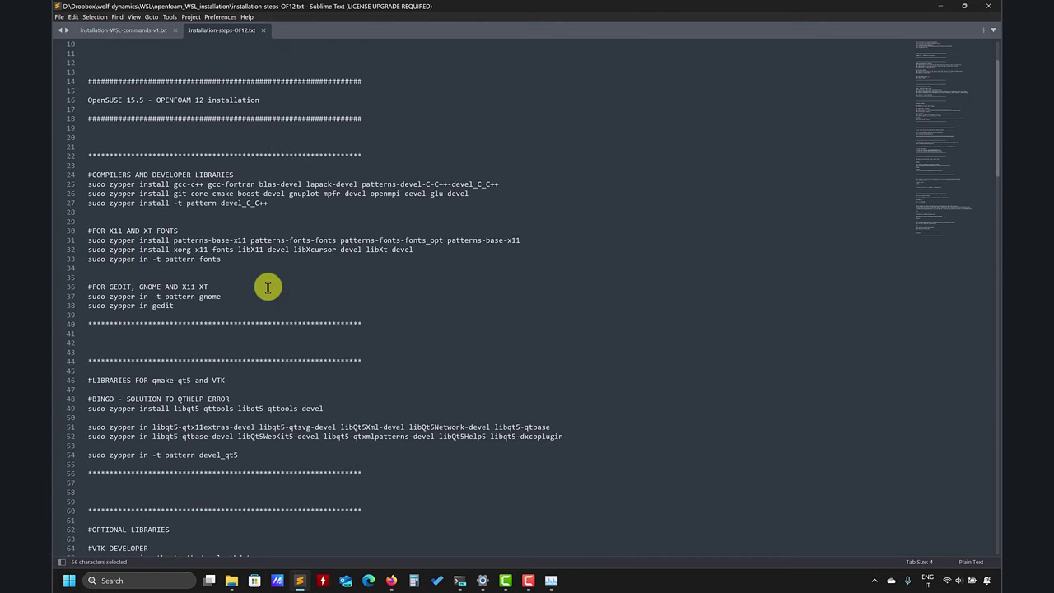
pyautogui.click(144, 94)
pyautogui.moveTo(144, 97); pyautogui.dragTo(100, 100)
pyautogui.click(145, 101)
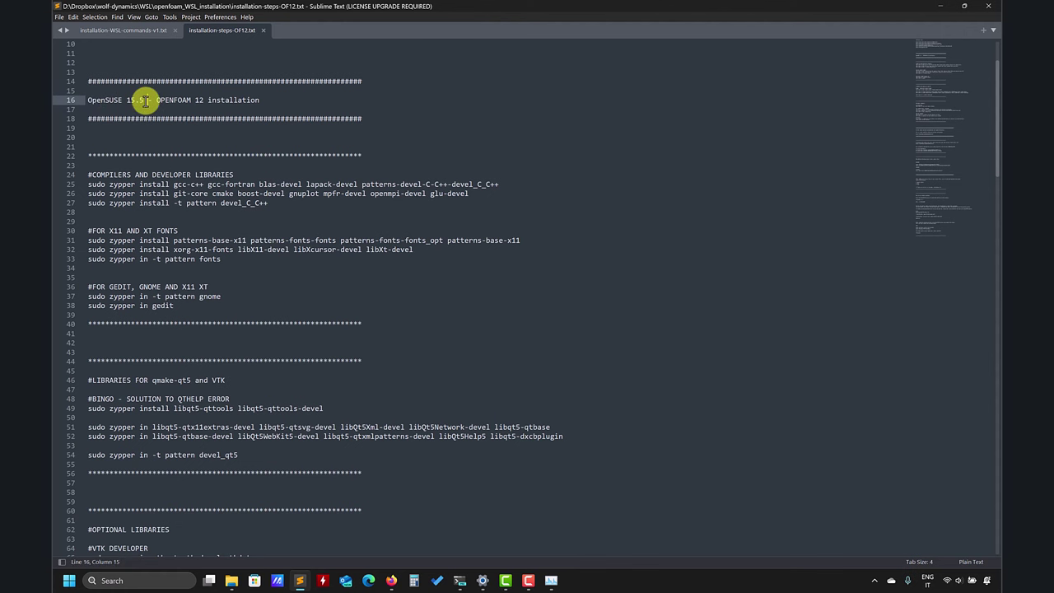
pyautogui.scroll(-4, 247, 247)
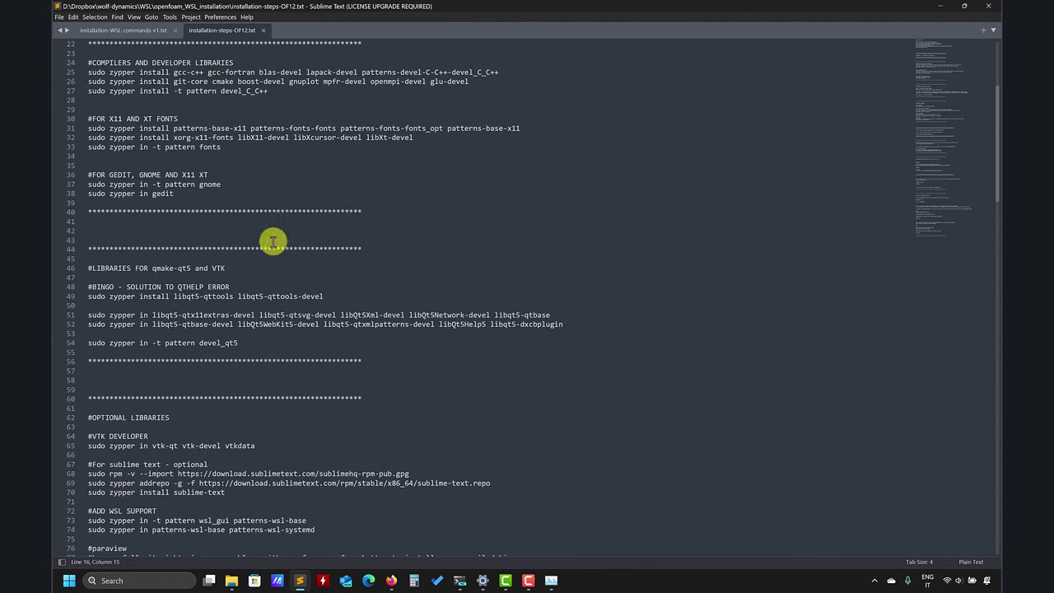
pyautogui.click(943, 6)
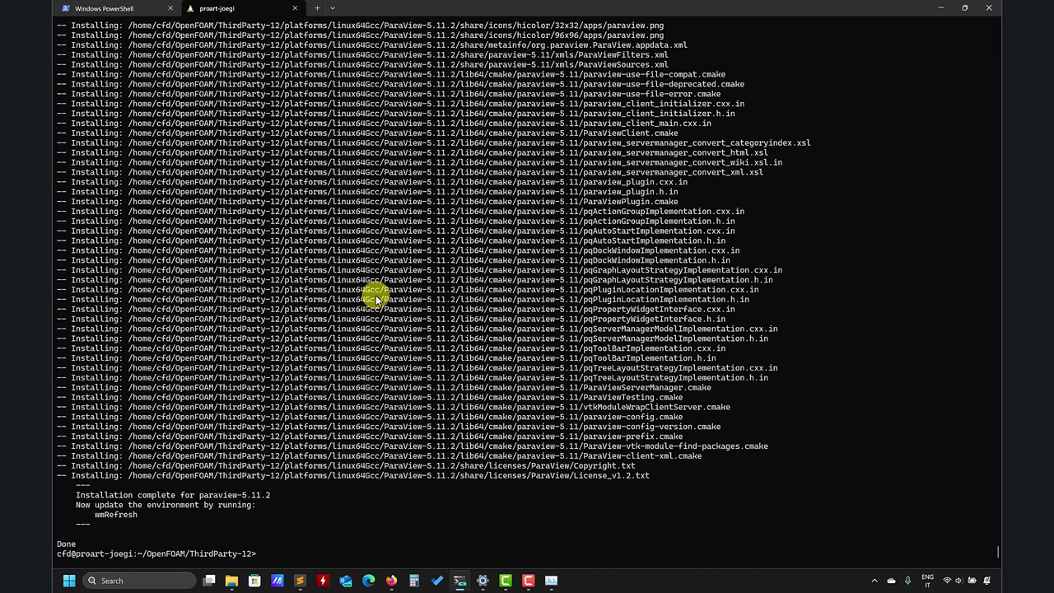
# Run wmRefresh, jump to OpenFOAM-12 with foam, and launch ./Allmake -j
pyautogui.write('wmRefresh')
pyautogui.press('Return')
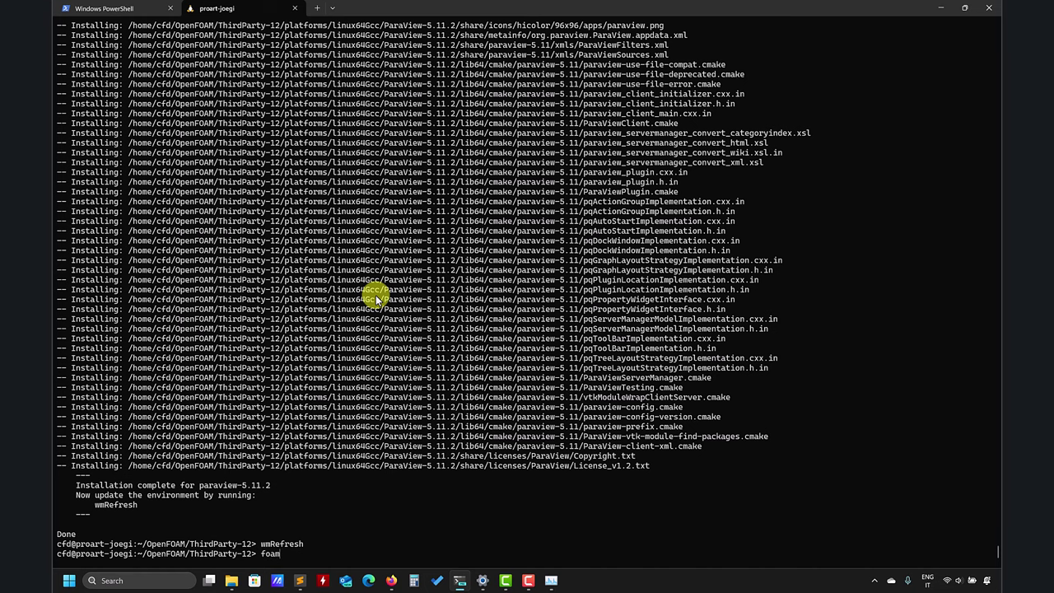
pyautogui.write('foam')
pyautogui.press('Return')
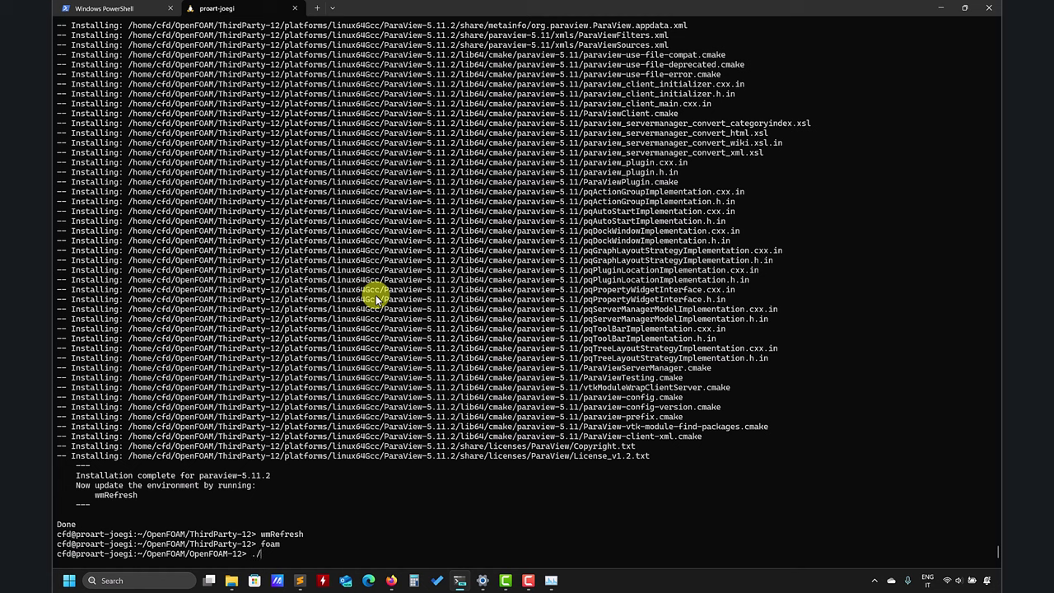
pyautogui.write('./A')
pyautogui.press('Tab')
pyautogui.write('-j')
pyautogui.press('Return')
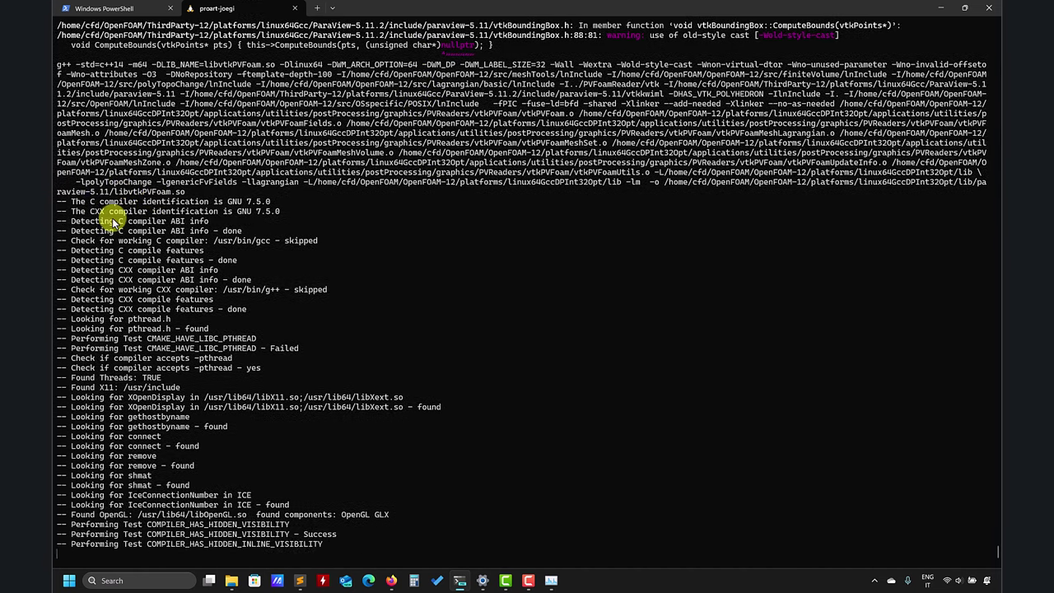
# Scroll through the Allmake output until the PVReaders targets reach 100%
pyautogui.scroll(3, 113, 222)
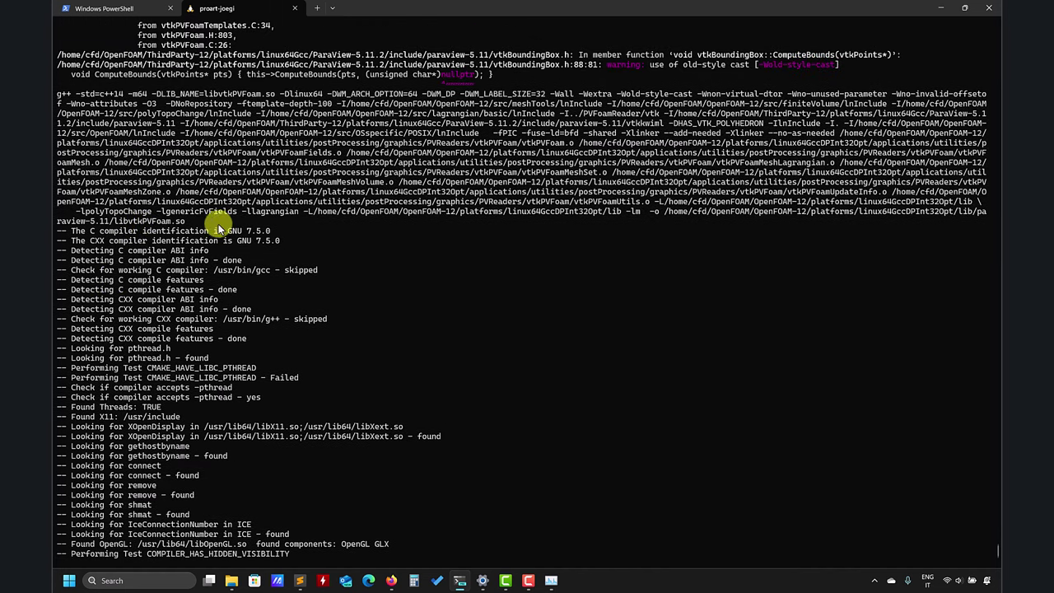
pyautogui.scroll(-3, 247, 235)
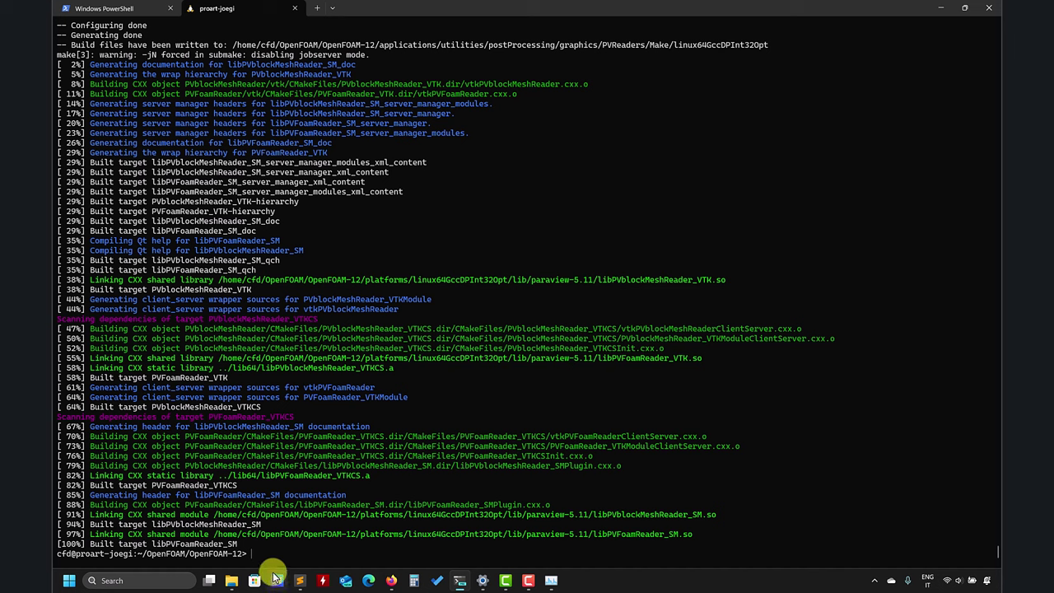
# Copy the mkdir -p "$FOAM_RUN" line from the Sublime Text installation notes, then minimize Sublime Text
pyautogui.click(300, 581)
pyautogui.scroll(-13, 257, 362)
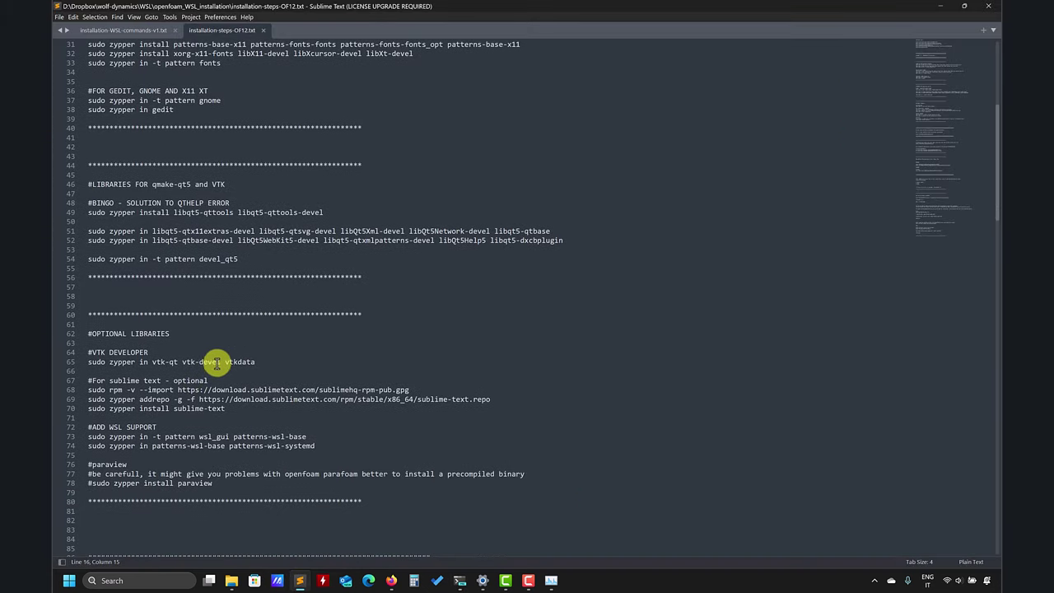
pyautogui.scroll(-12, 188, 372)
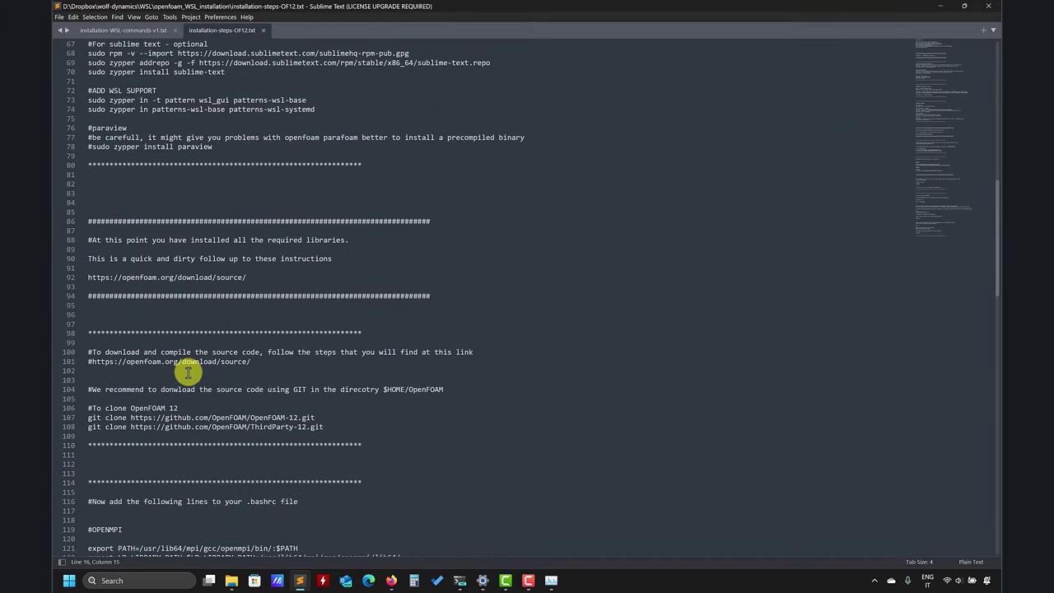
pyautogui.scroll(-9, 189, 372)
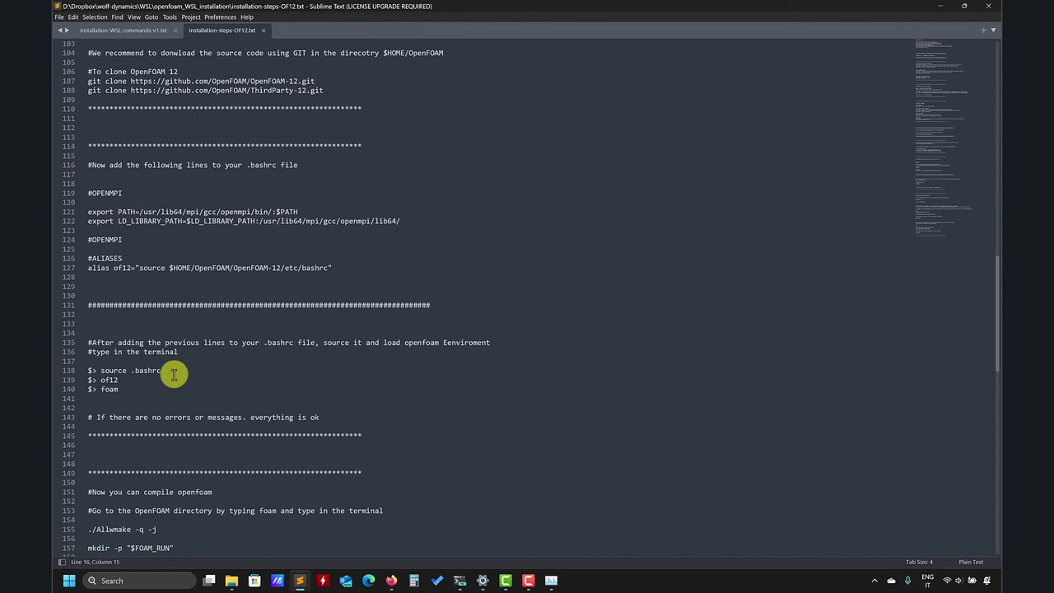
pyautogui.moveTo(178, 354); pyautogui.dragTo(64, 346)
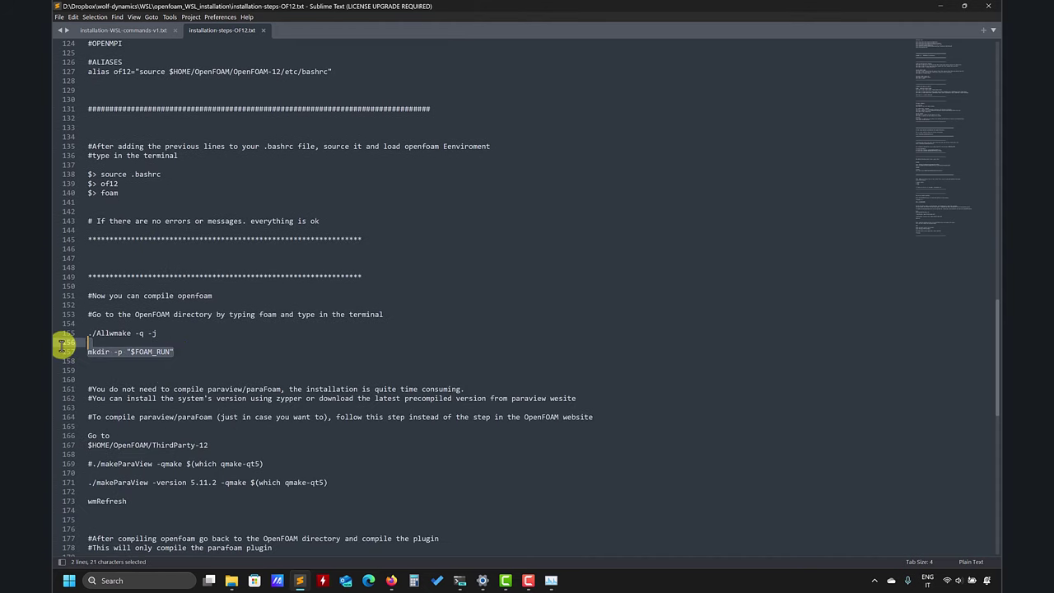
pyautogui.rightClick(144, 356)
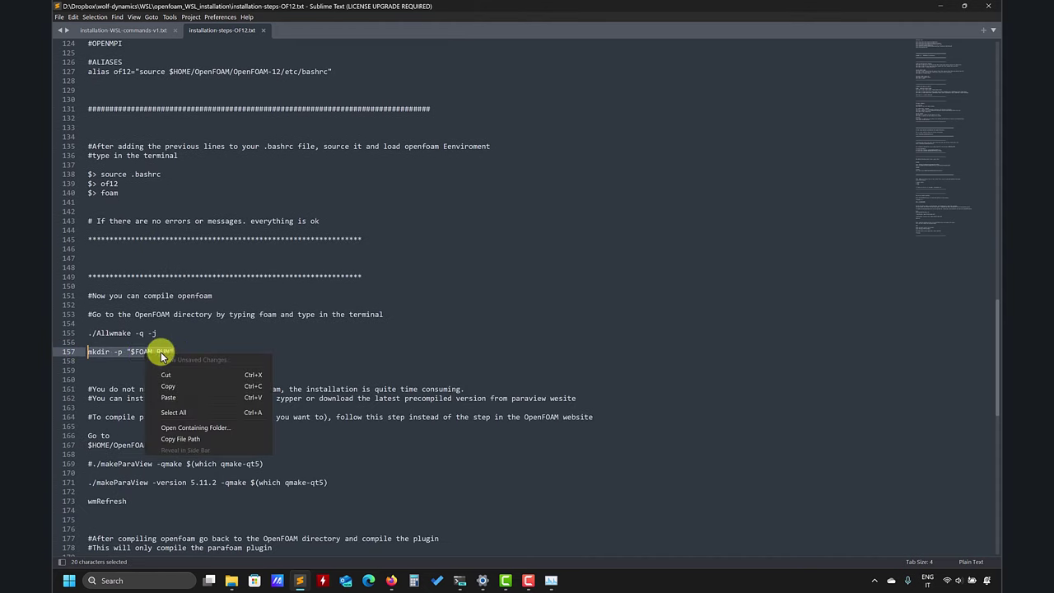
pyautogui.click(169, 377)
pyautogui.click(941, 7)
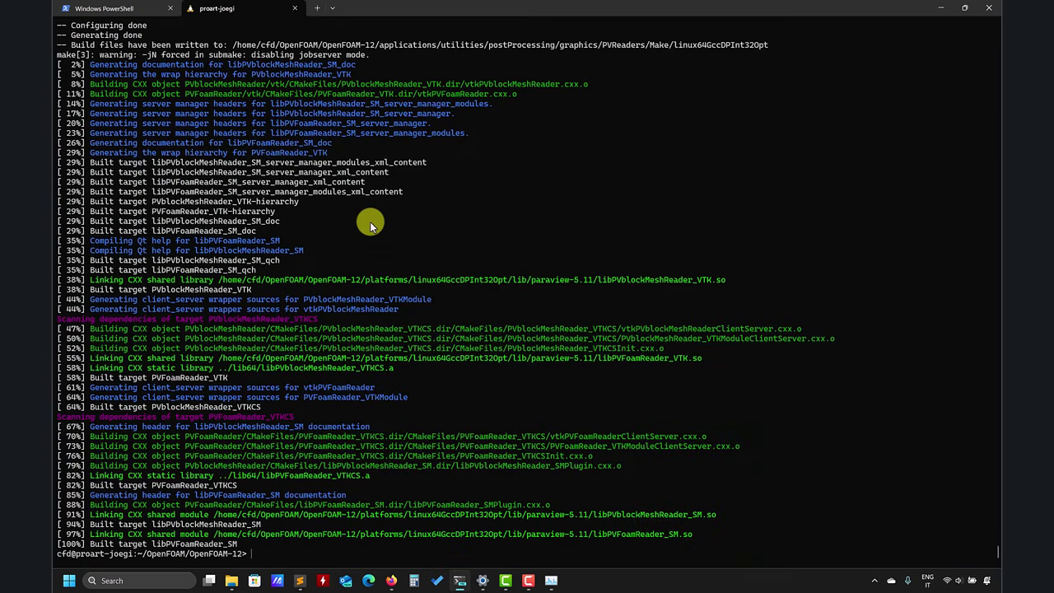
# Create the run directory with mkdir -p "$FOAM_RUN", then move to the tutorials folder and list it
pyautogui.hotkey('ctrl', 'v')
pyautogui.press('Return')
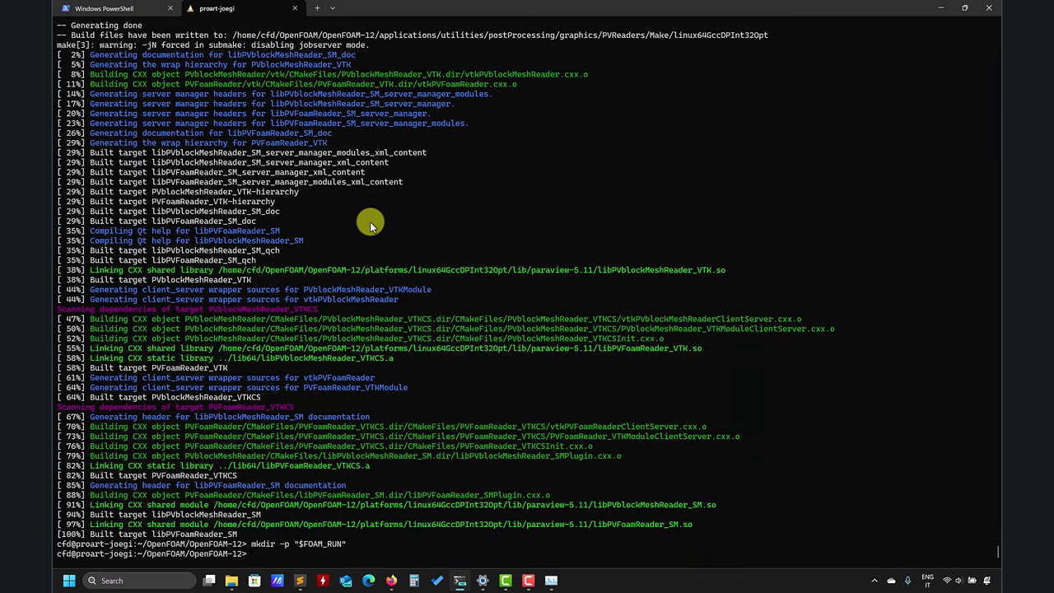
pyautogui.write('run')
pyautogui.press('Return')
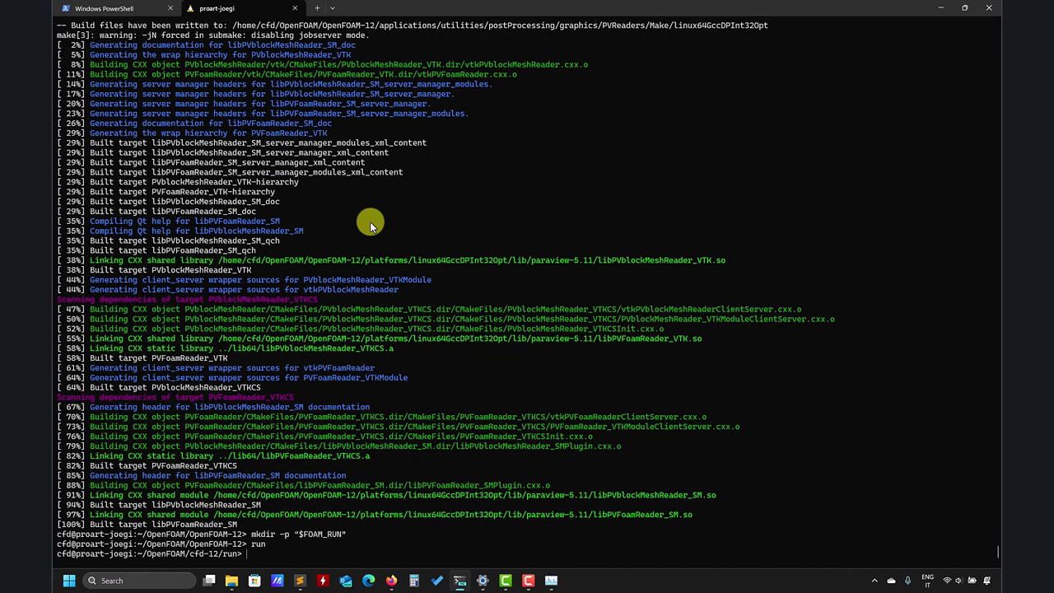
pyautogui.press('BackSpace')
pyautogui.press('BackSpace')
pyautogui.write('tut')
pyautogui.press('Return')
pyautogui.write('ls')
pyautogui.press('Return')
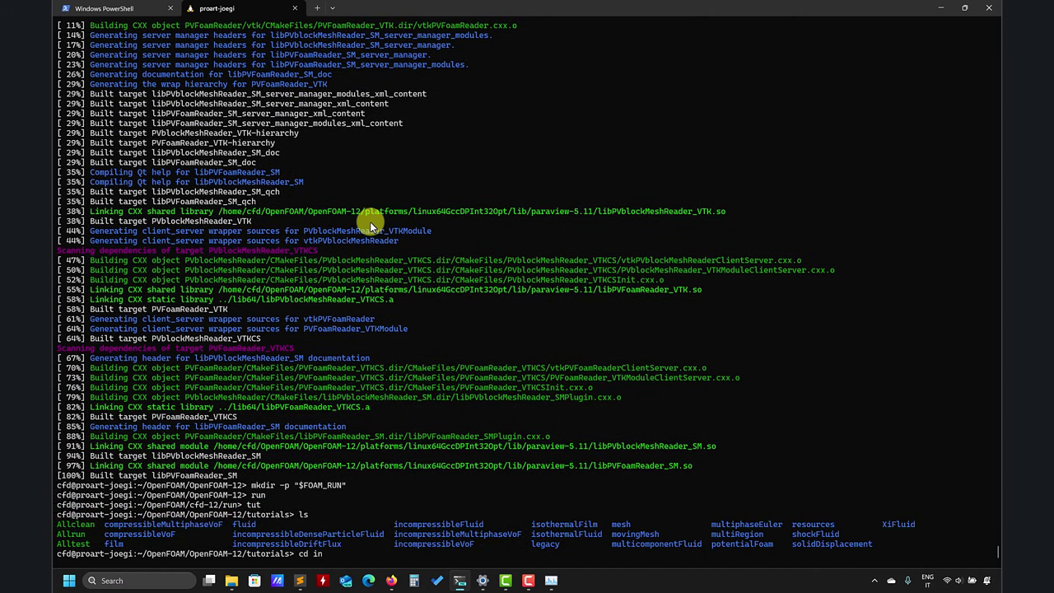
# Go into the incompressibleFluid/cavity tutorial case and list its contents
pyautogui.write('cd in')
pyautogui.press('Tab')
pyautogui.write('F')
pyautogui.press('Tab')
pyautogui.press('Return')
pyautogui.write('ls')
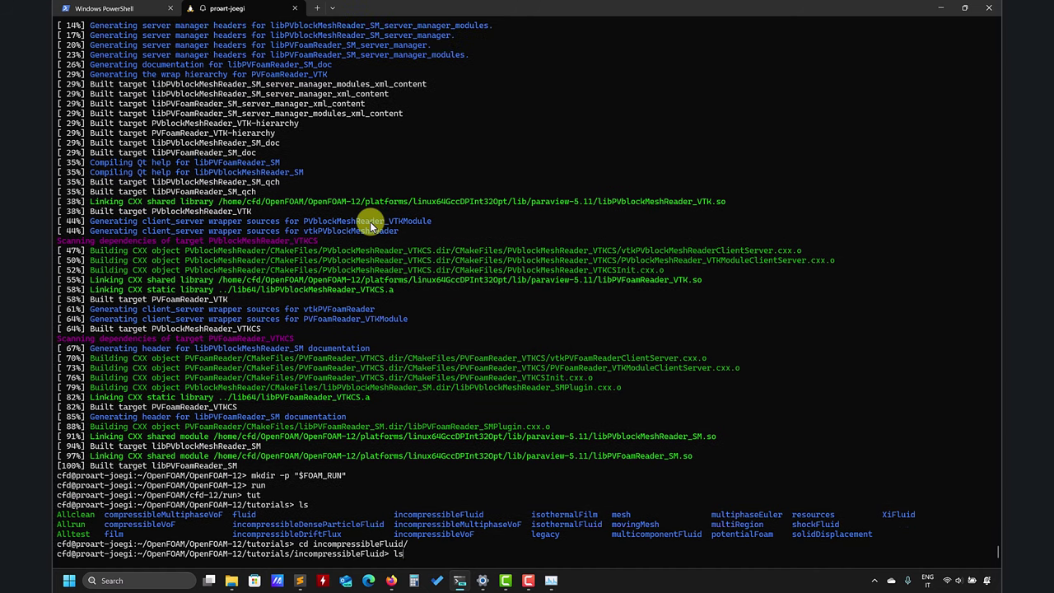
pyautogui.press('Return')
pyautogui.write('cd cavity')
pyautogui.press('Return')
pyautogui.write('ls/incompressibleFluid/cavity>')
pyautogui.press('Return')
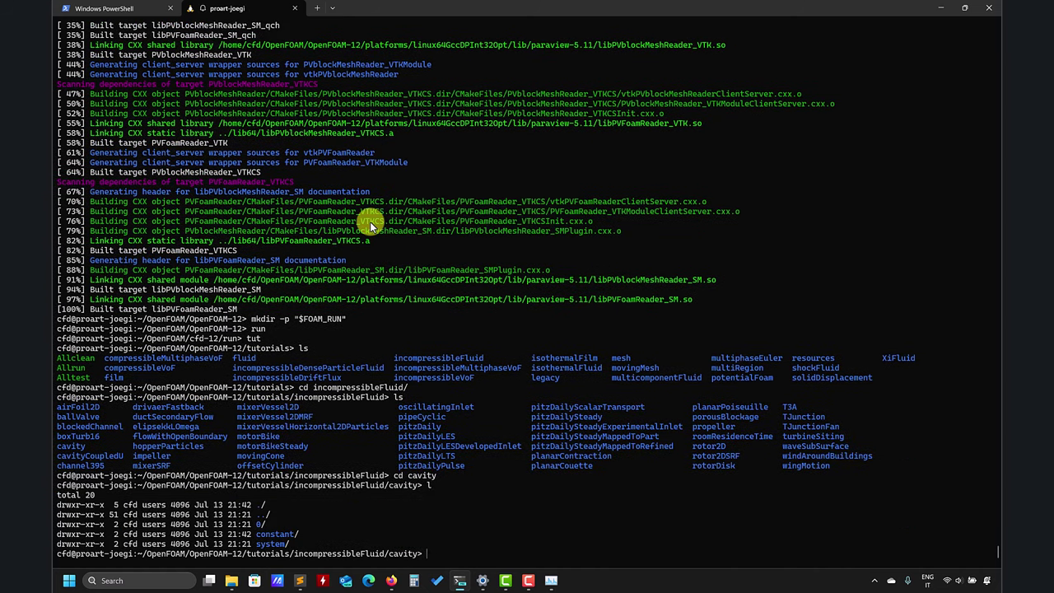
# Generate the cavity mesh with blockMesh and list the case folders
pyautogui.write('block')
pyautogui.press('Return')
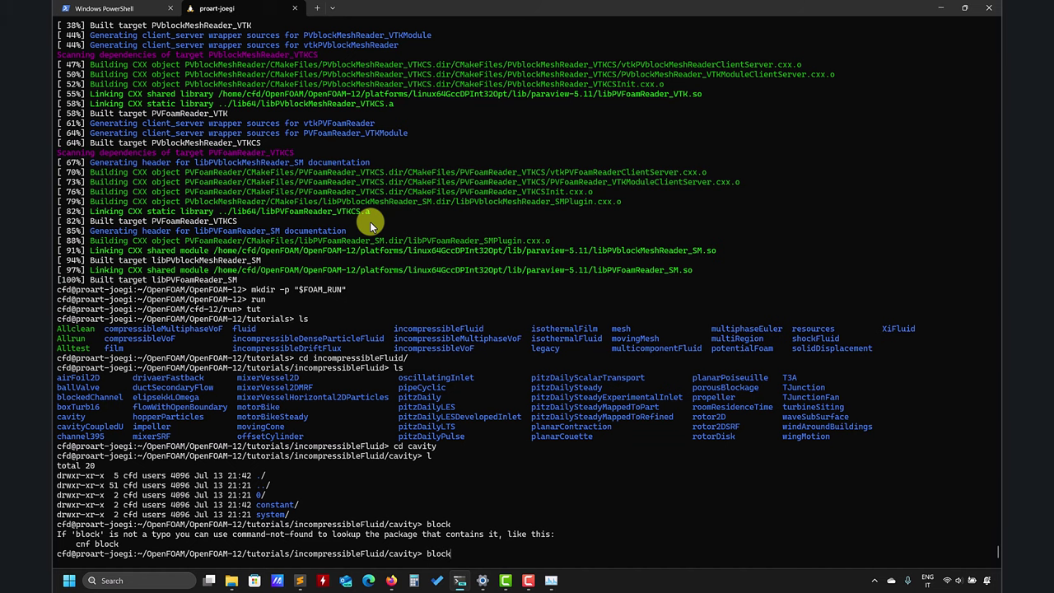
pyautogui.write('blockMesh')
pyautogui.press('Return')
pyautogui.write('ls')
pyautogui.press('Return')
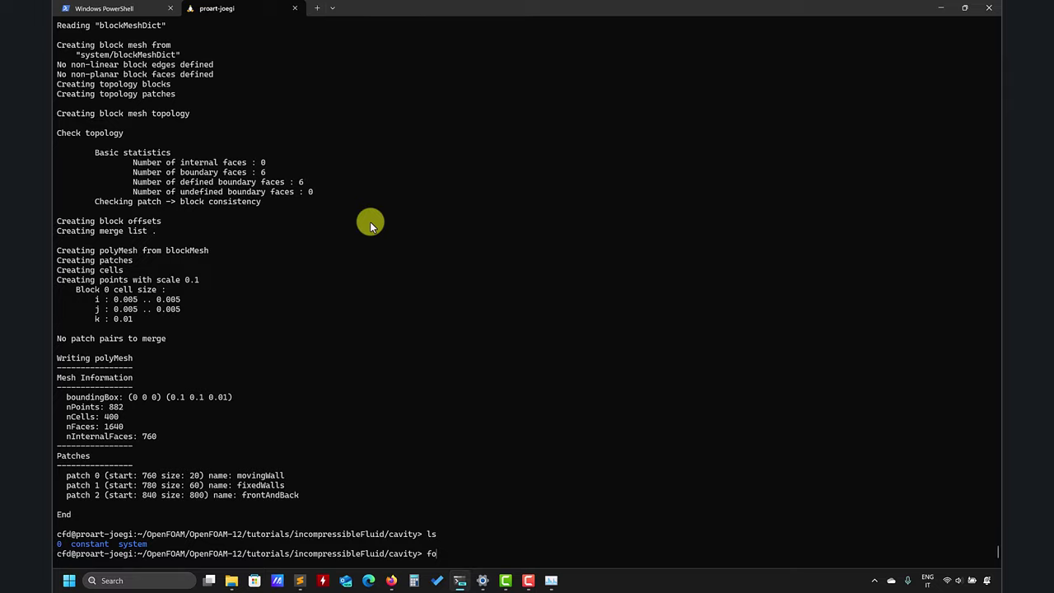
# Solve the cavity case with foamRun and open the results in paraFoam
pyautogui.write('foamRun')
pyautogui.press('Return')
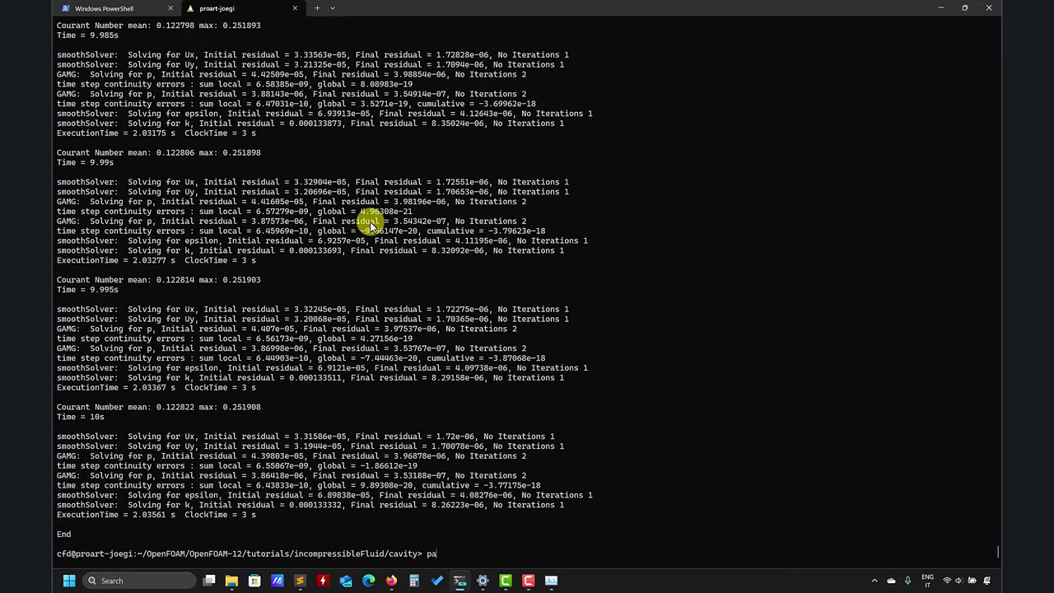
pyautogui.write('paraFoam')
pyautogui.press('Return')
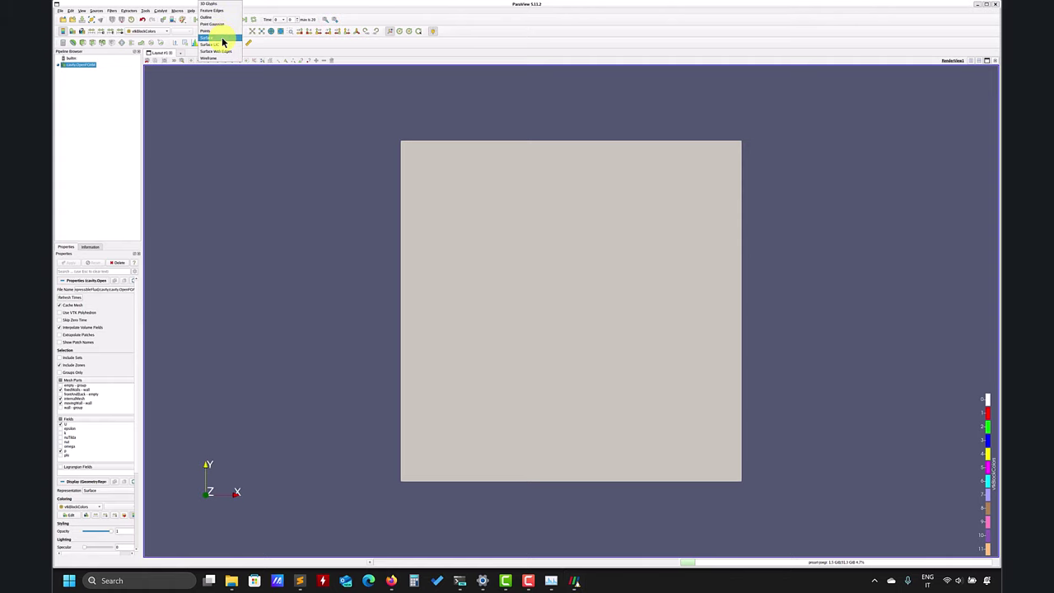
# Colour the cavity by U Magnitude, play through the time steps, tilt the view, and close ParaView
pyautogui.click(152, 32)
pyautogui.click(149, 42)
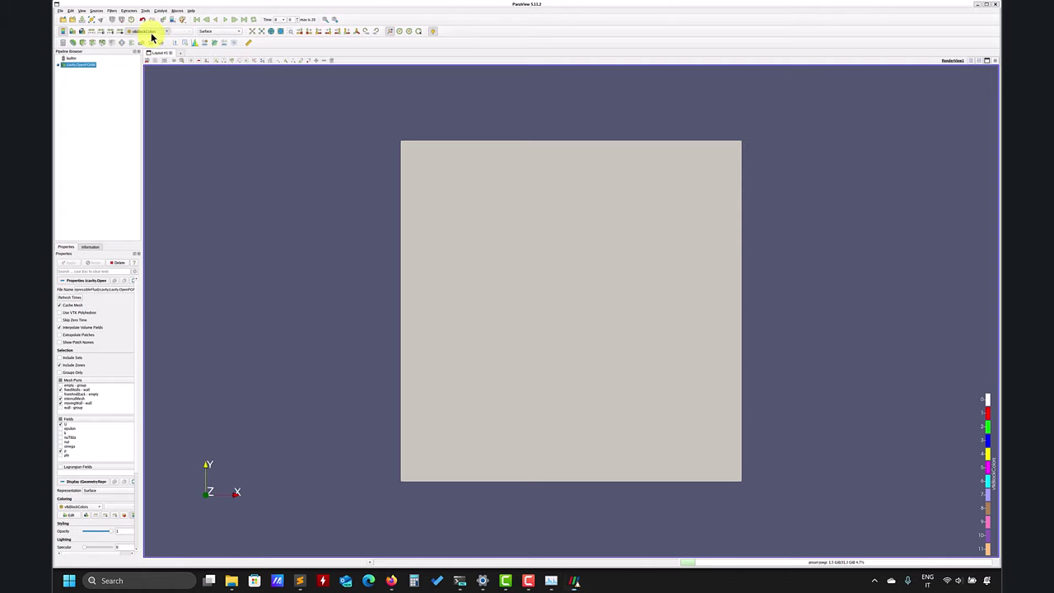
pyautogui.click(226, 20)
pyautogui.moveTo(536, 239); pyautogui.dragTo(518, 212)
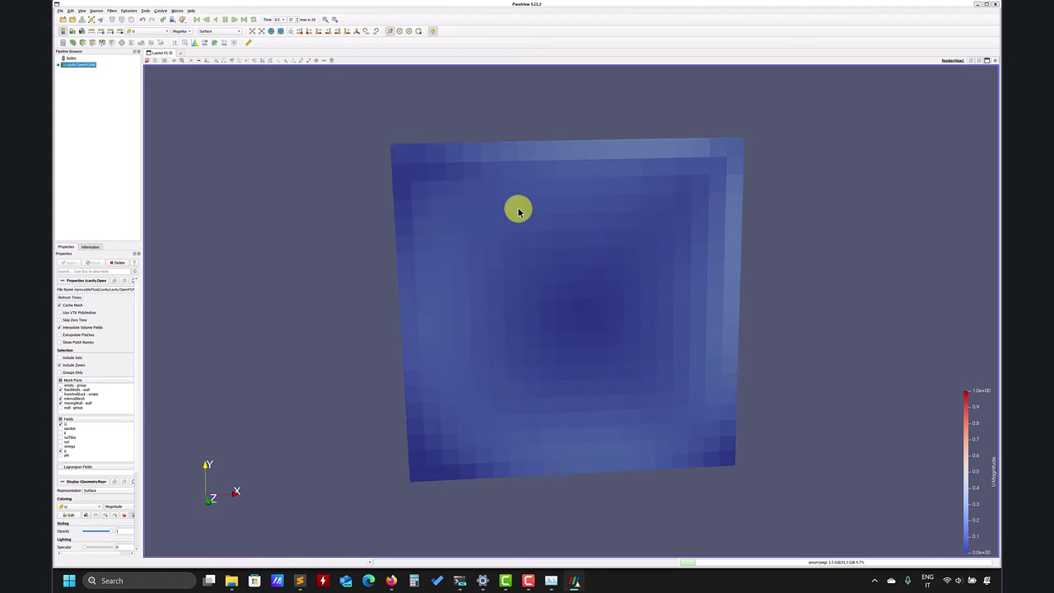
pyautogui.click(995, 4)
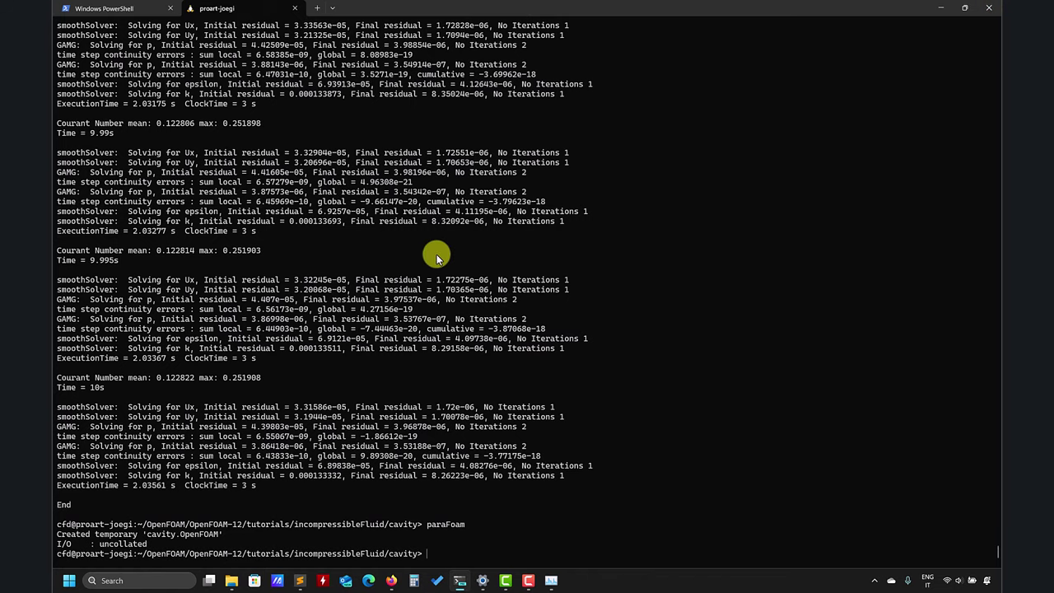
# Run paraview512 | touch foam.case to create foam.case and launch ParaView 5.12
pyautogui.write('aview512 | tocu')
pyautogui.press('BackSpace')
pyautogui.press('BackSpace')
pyautogui.write('uch foam.case')
pyautogui.press('Return')
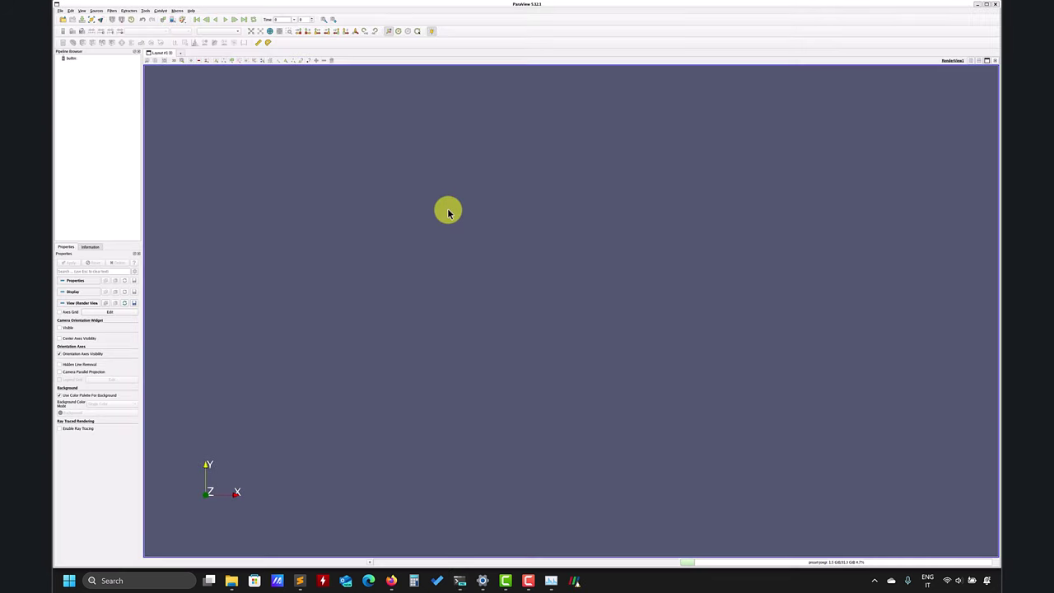
# Dismiss the welcome screen and open foam.case from the cavity folder
pyautogui.click(229, 158)
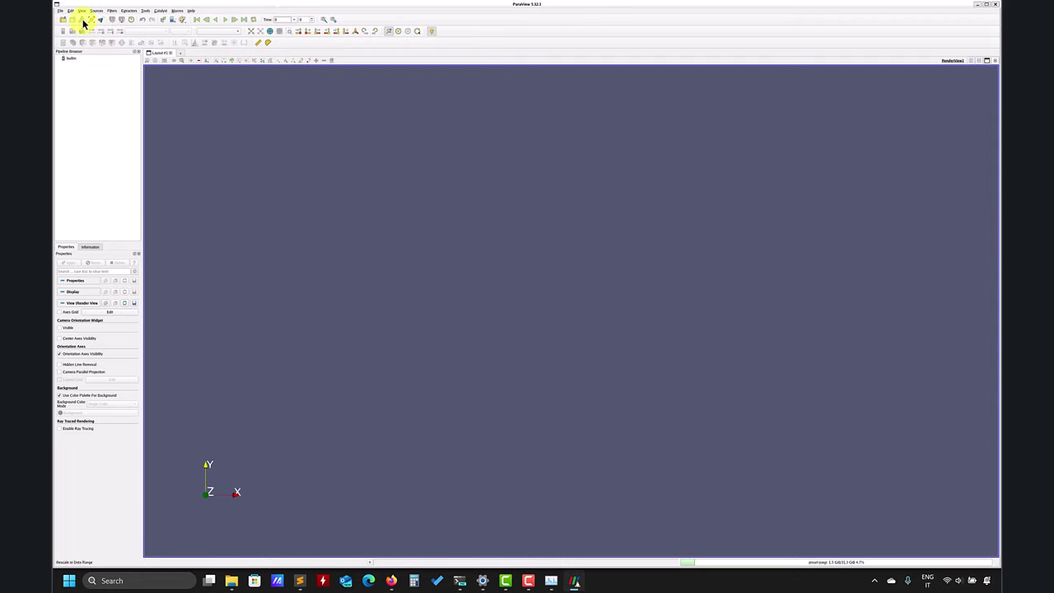
pyautogui.click(58, 16)
pyautogui.scroll(-3, 181, 85)
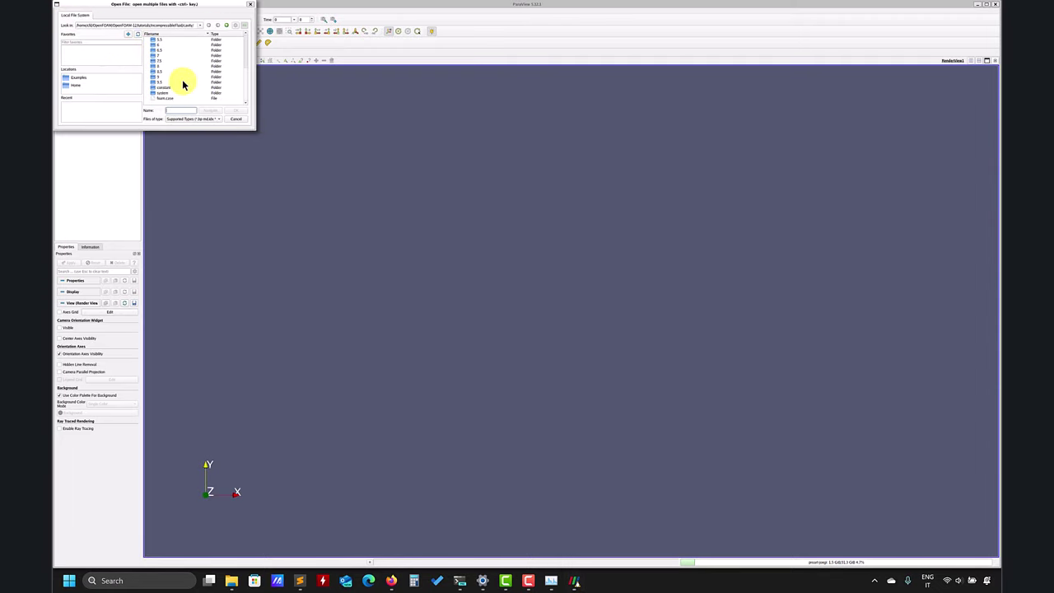
pyautogui.doubleClick(168, 99)
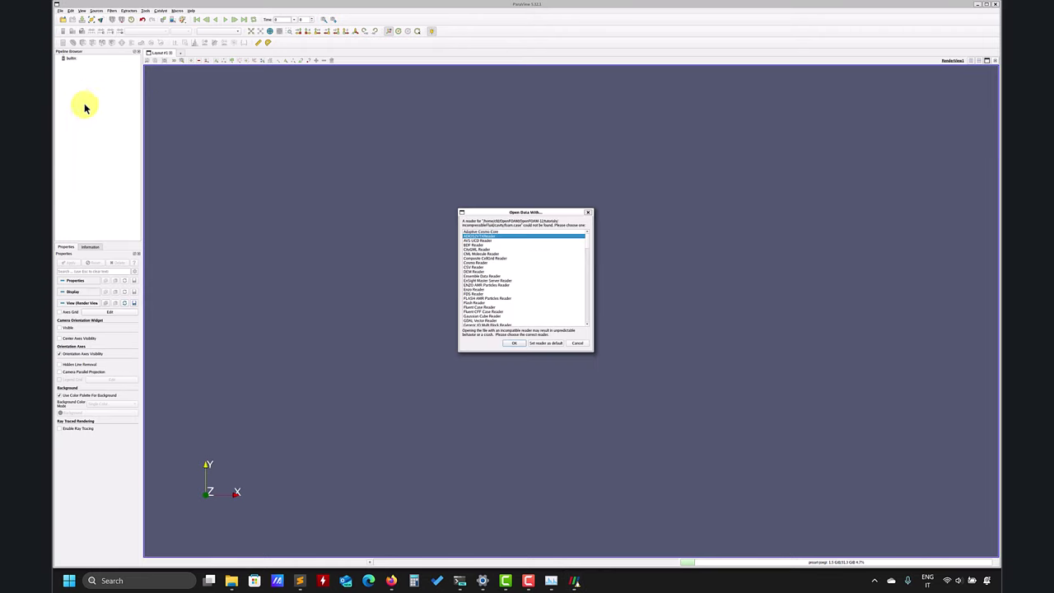
# Load foam.case with the OpenFOAM Reader and apply it, then close ParaView after the read errors
pyautogui.scroll(-6, 519, 255)
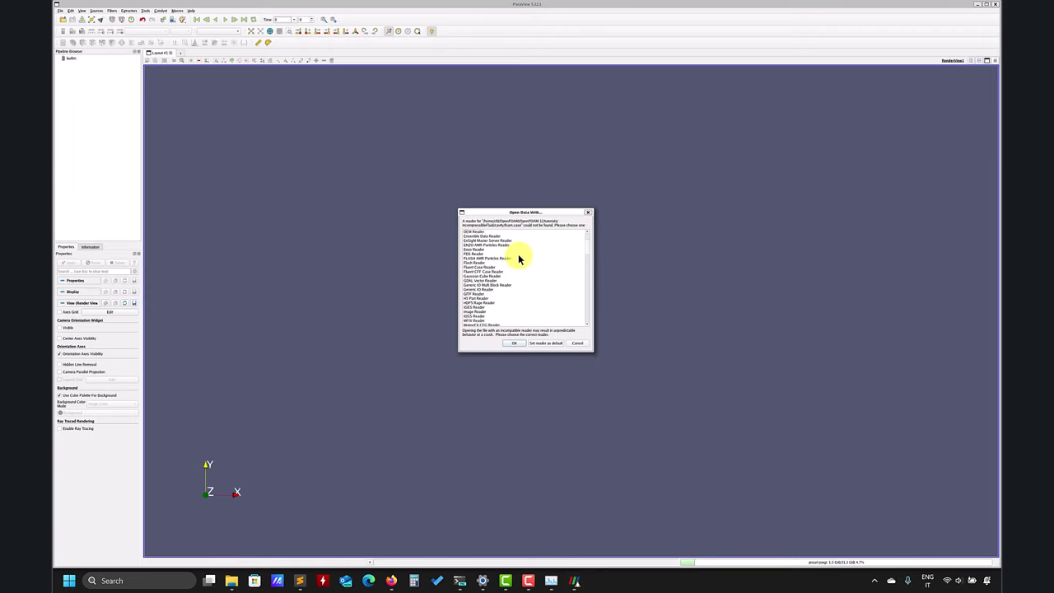
pyautogui.click(478, 311)
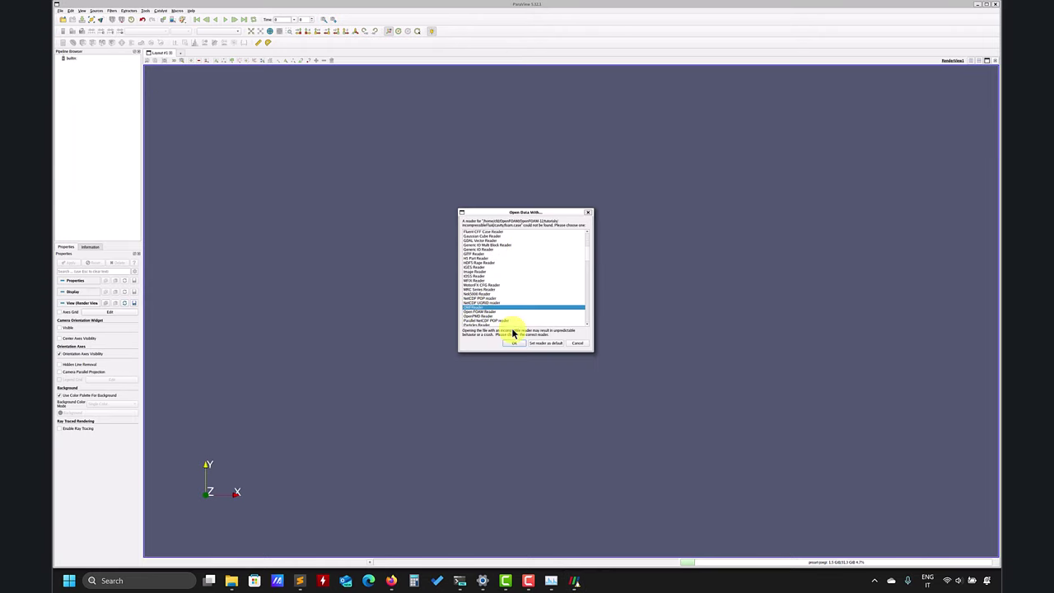
pyautogui.click(514, 343)
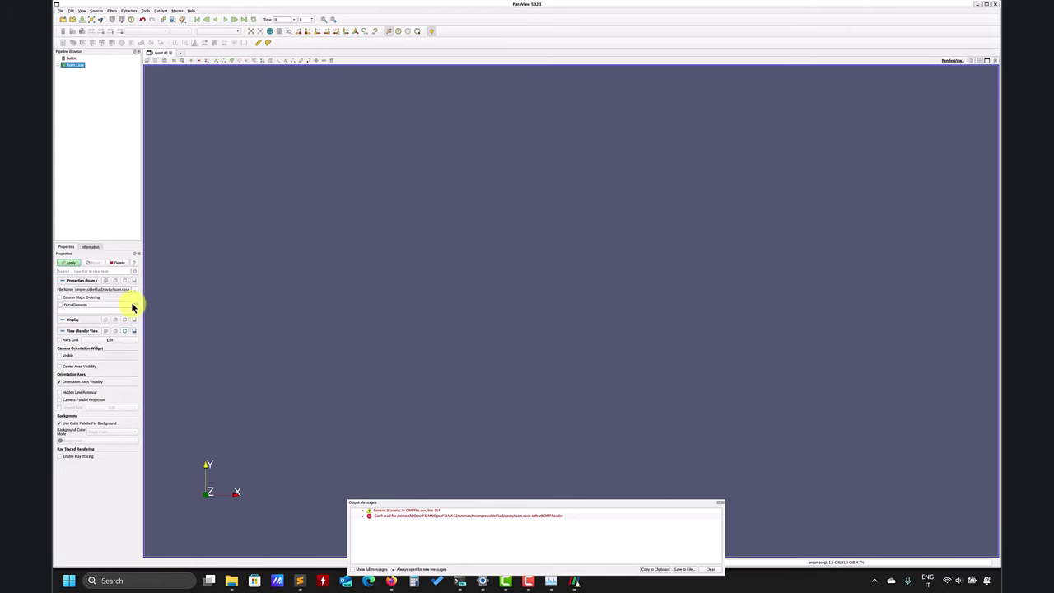
pyautogui.click(74, 264)
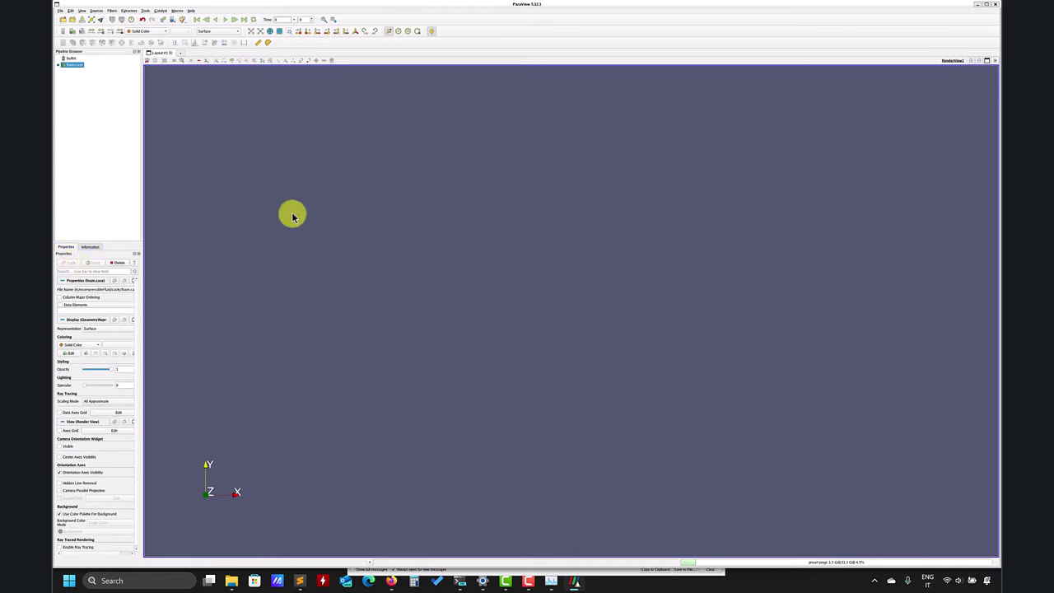
pyautogui.moveTo(403, 277); pyautogui.dragTo(182, 55)
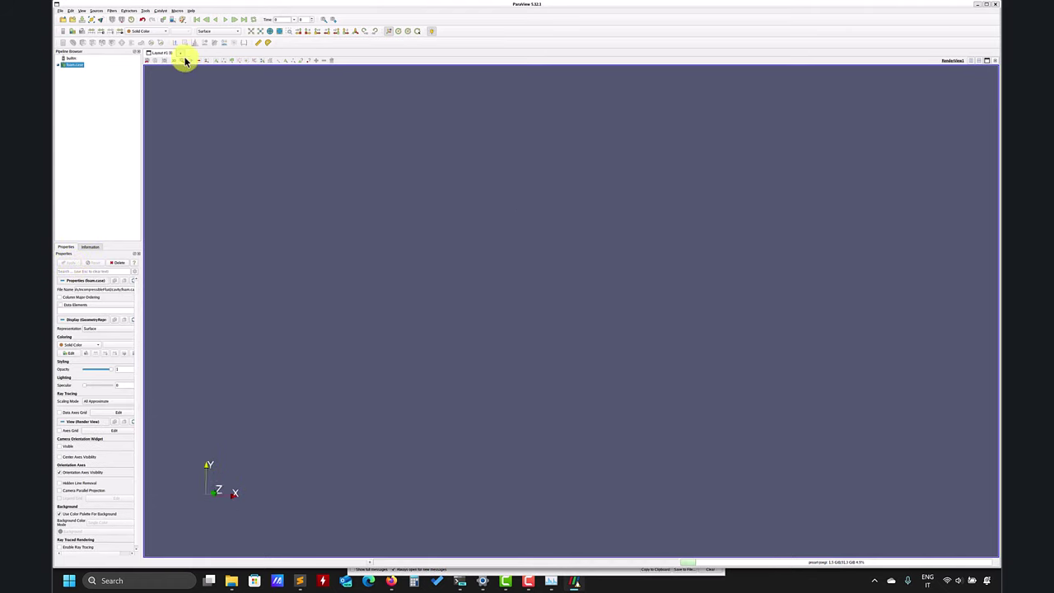
pyautogui.click(995, 4)
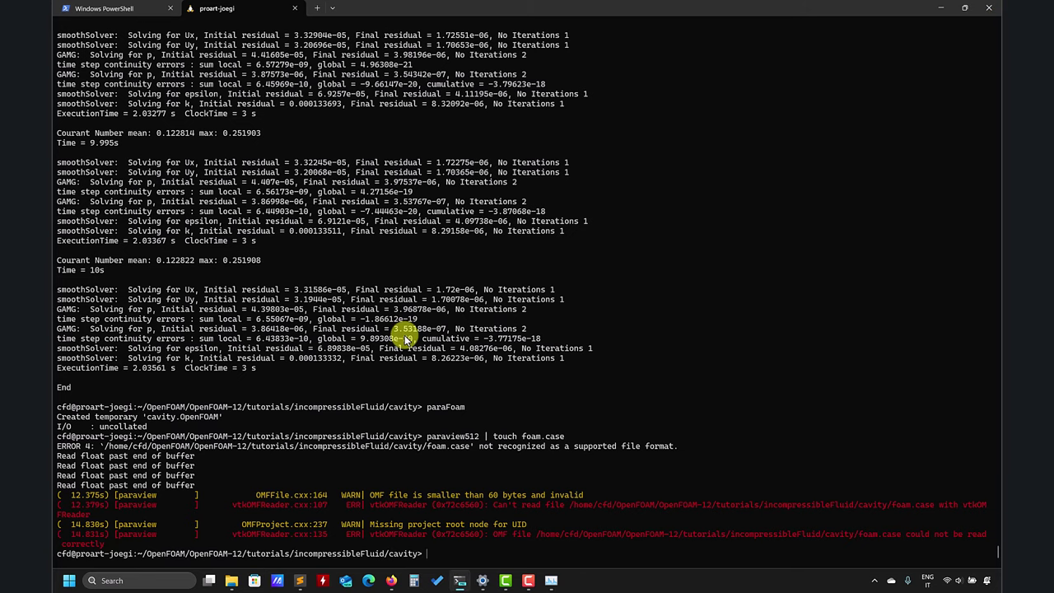
# Clear the screen, clean the cavity results with foamCleanTutorials, and delete foam.case
pyautogui.write('clear')
pyautogui.press('Return')
pyautogui.write('ls')
pyautogui.press('Return')
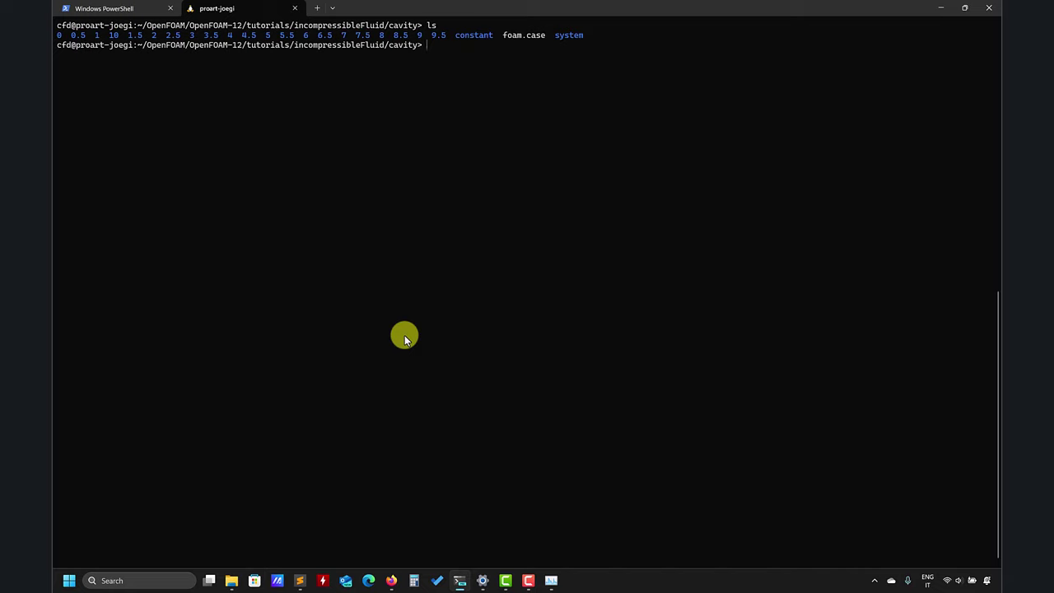
pyautogui.write('foamCleanT')
pyautogui.press('Tab')
pyautogui.press('Return')
pyautogui.write('ls/incompressibleFluid/cavity>')
pyautogui.press('Return')
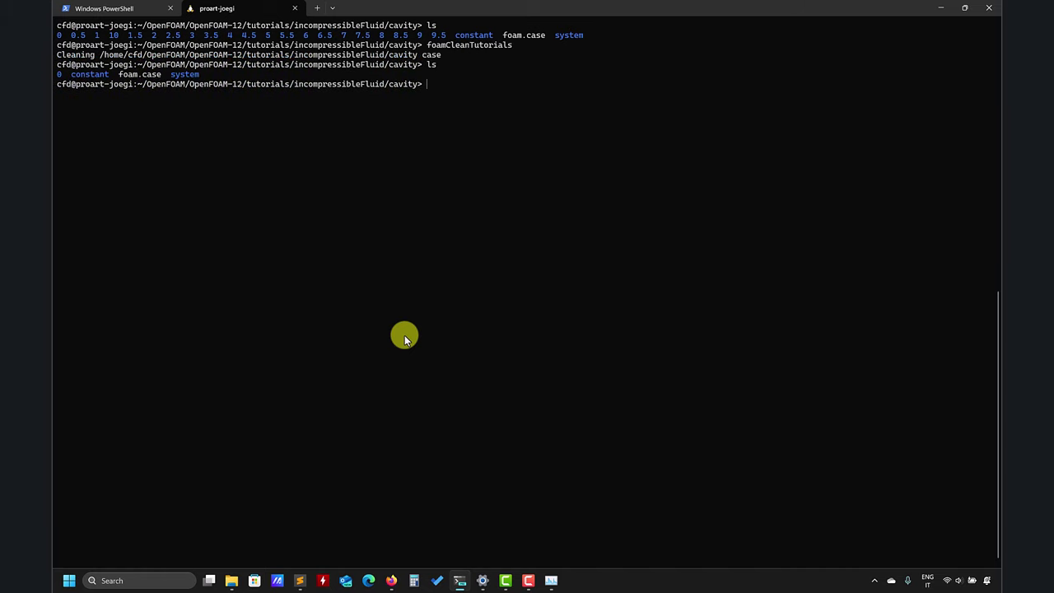
pyautogui.write('rm fo')
pyautogui.press('Tab')
pyautogui.press('Return')
# Go to the OpenFOAM-12 source directory and run git pull, which reports it is already up to date
pyautogui.write('foam')
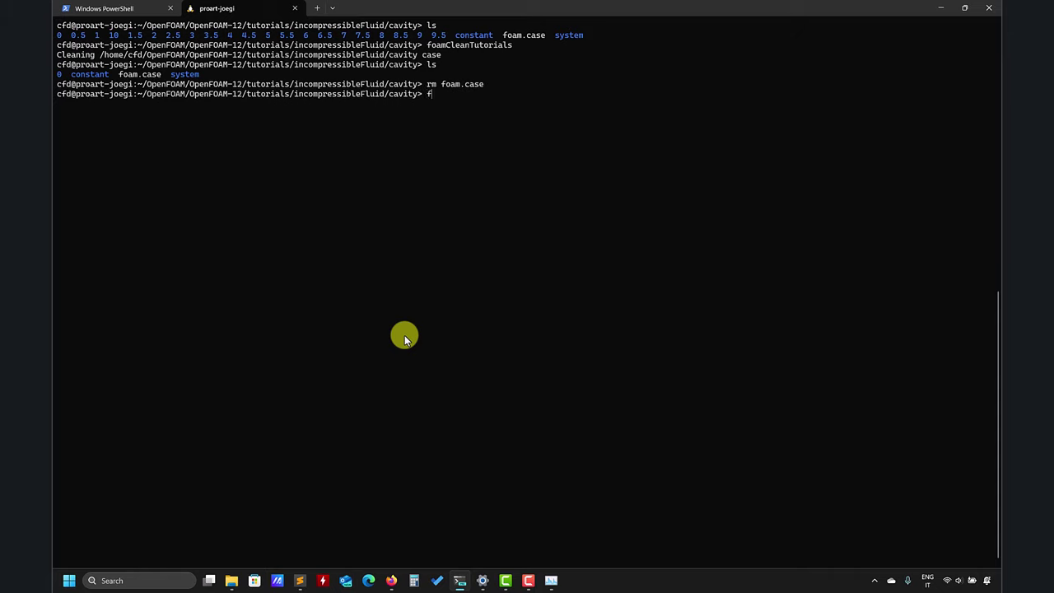
pyautogui.press('Return')
pyautogui.write('ls')
pyautogui.press('Return')
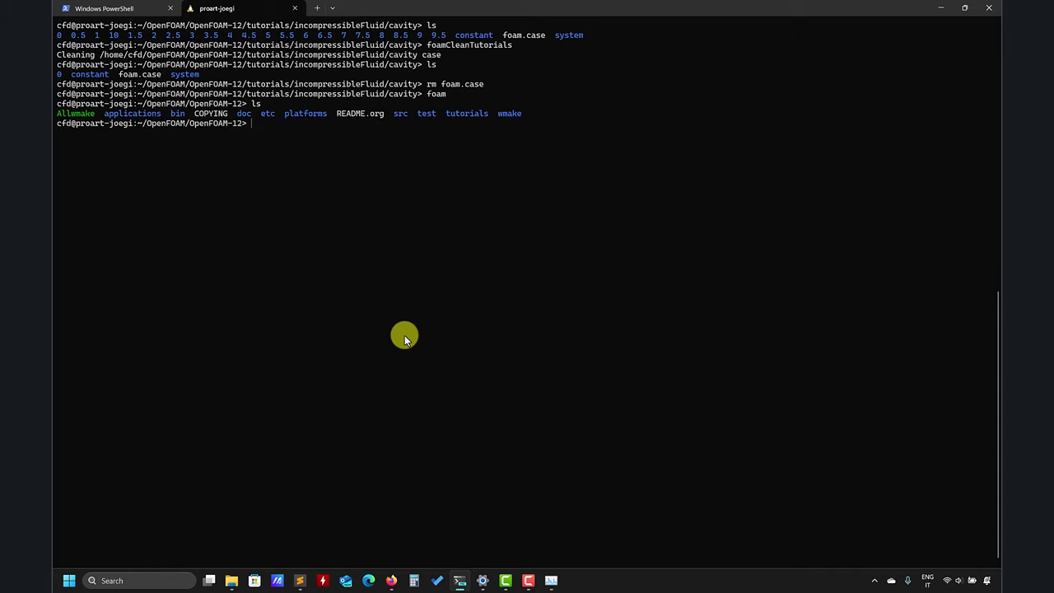
pyautogui.write('git pull')
pyautogui.press('Return')
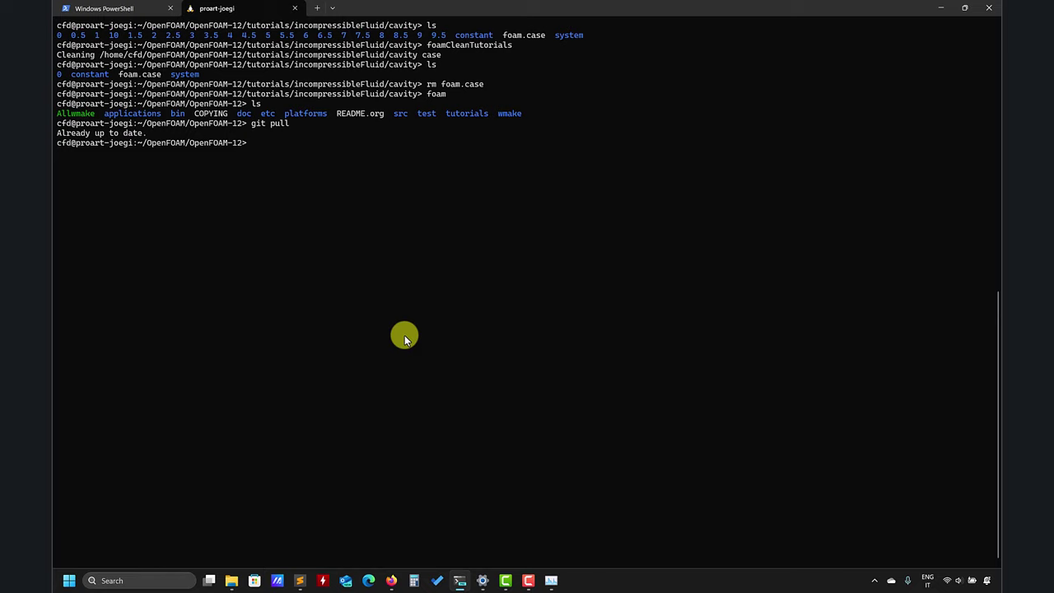
pyautogui.write('gi')
pyautogui.press('Tab')
pyautogui.write('tk')
pyautogui.press('Return')
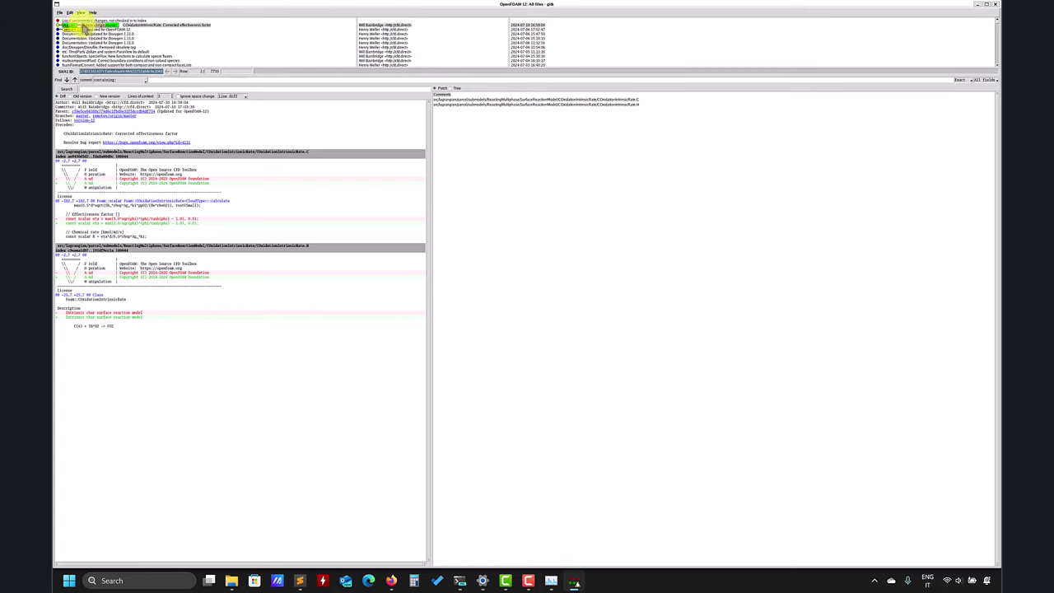
pyautogui.scroll(-1, 110, 48)
pyautogui.scroll(1, 110, 48)
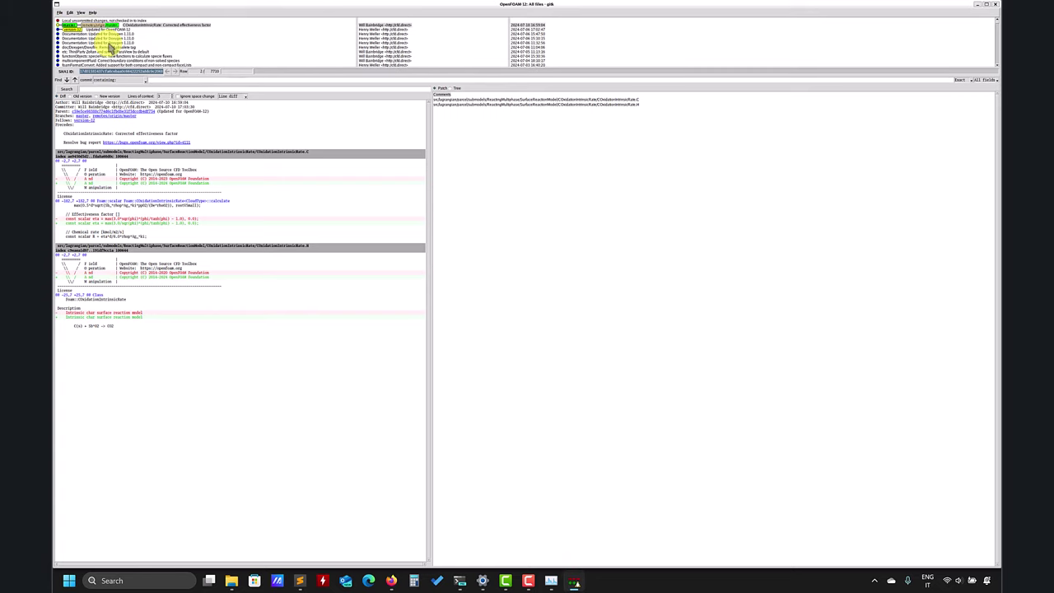
pyautogui.click(996, 5)
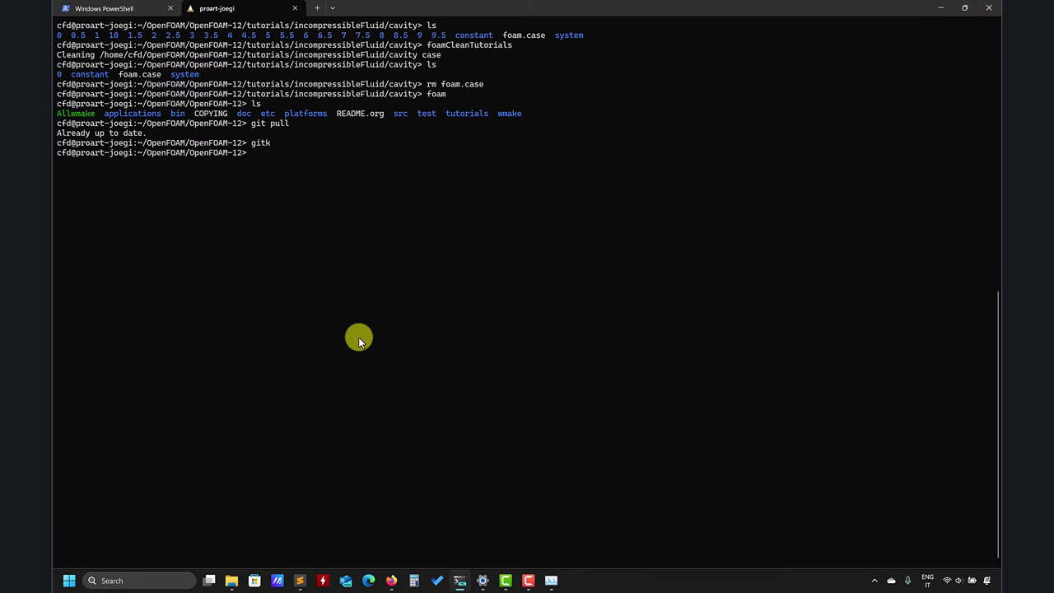
# Bring Firefox's Third Party Software page forward and scroll past Scotch/Zoltan and ParaView to OpenMPI
pyautogui.moveTo(391, 579)
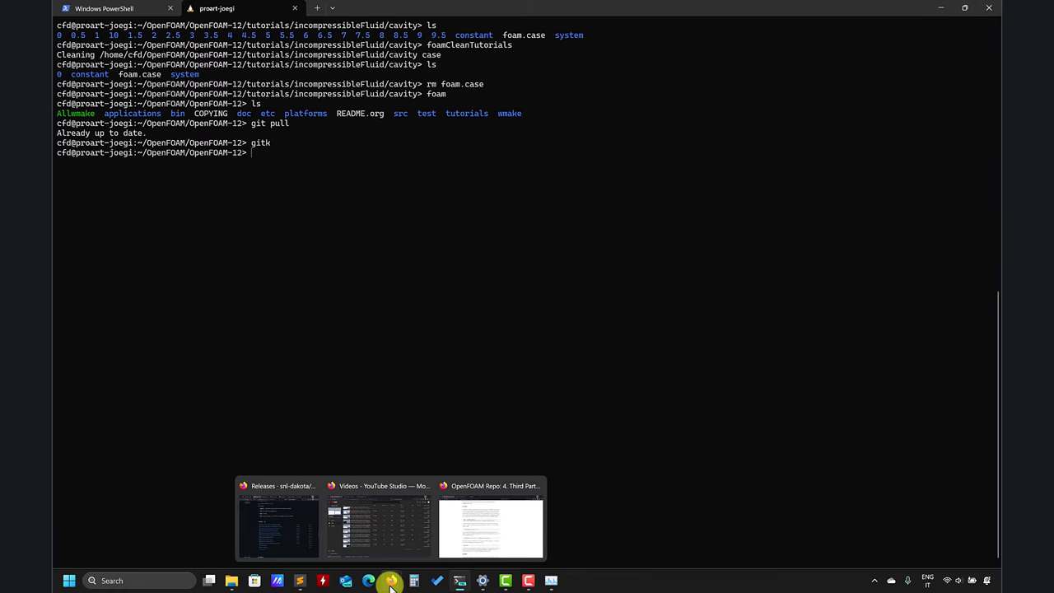
pyautogui.click(484, 552)
pyautogui.scroll(10, 478, 242)
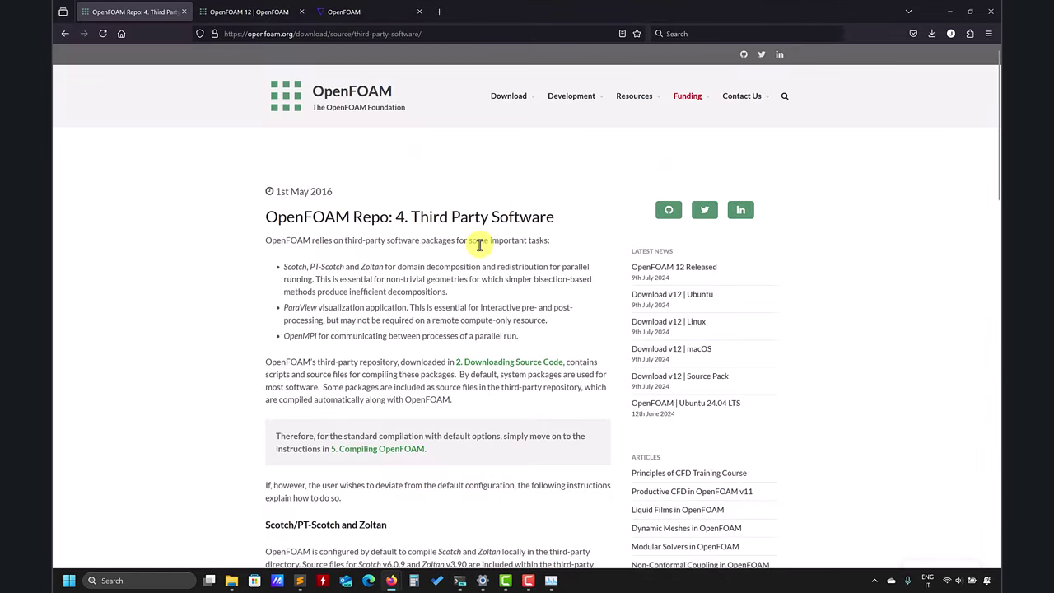
pyautogui.scroll(-5, 423, 250)
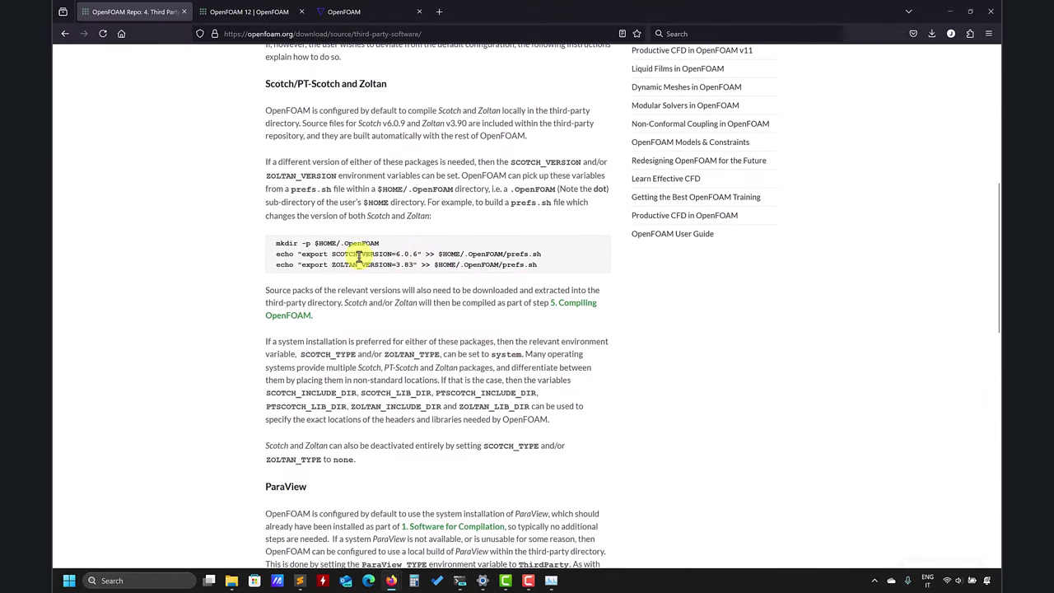
pyautogui.scroll(5, 357, 228)
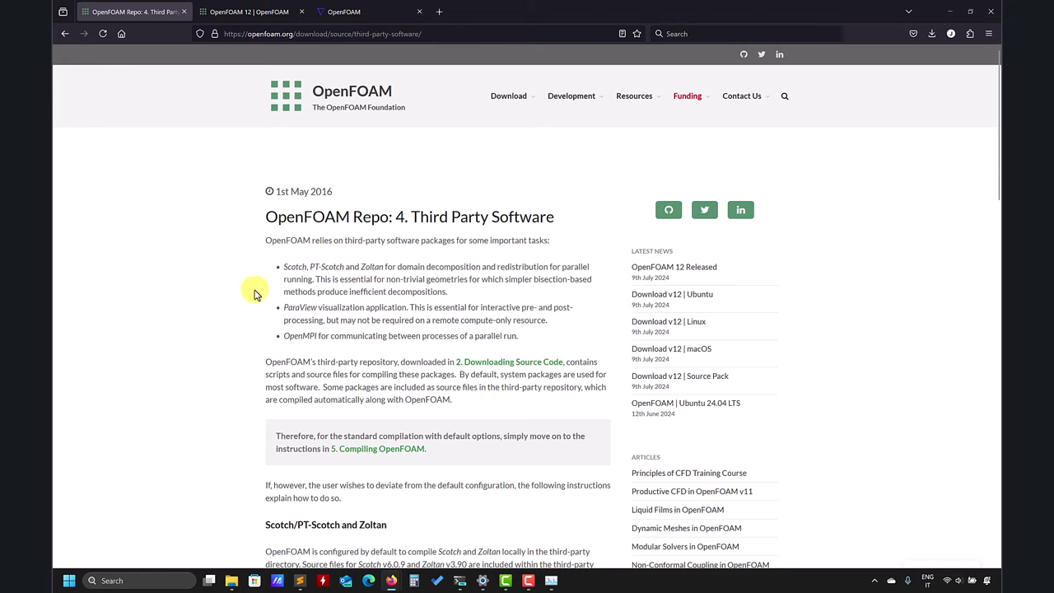
pyautogui.scroll(-1, 272, 288)
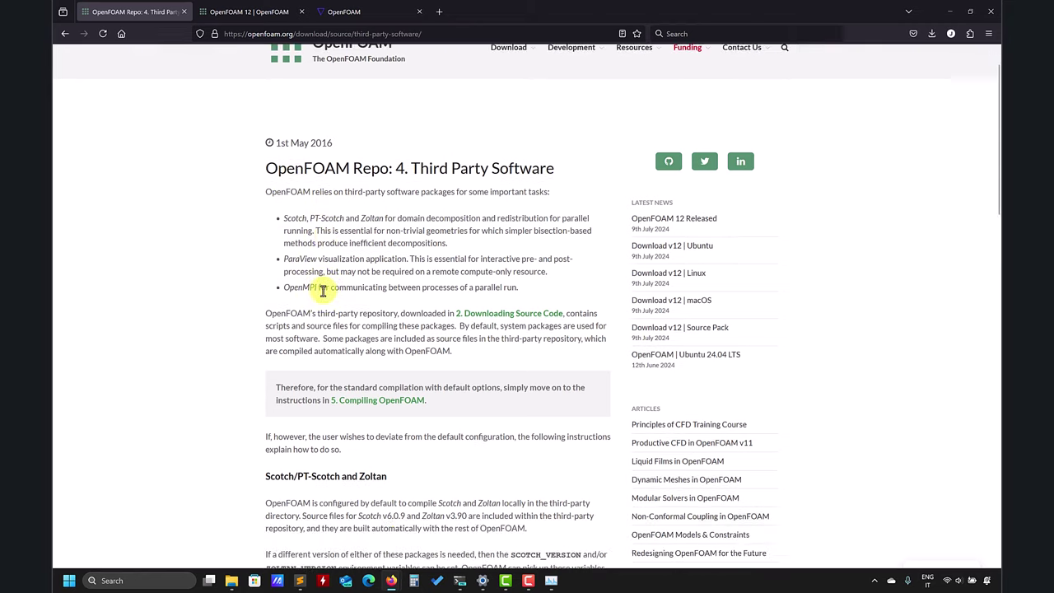
pyautogui.scroll(-2, 239, 272)
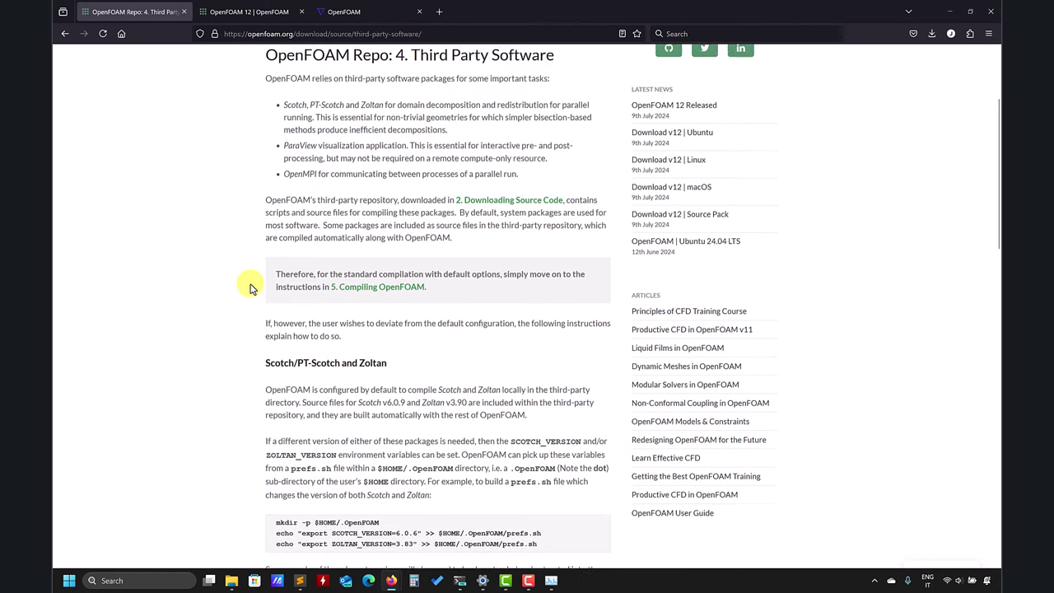
pyautogui.scroll(3, 247, 284)
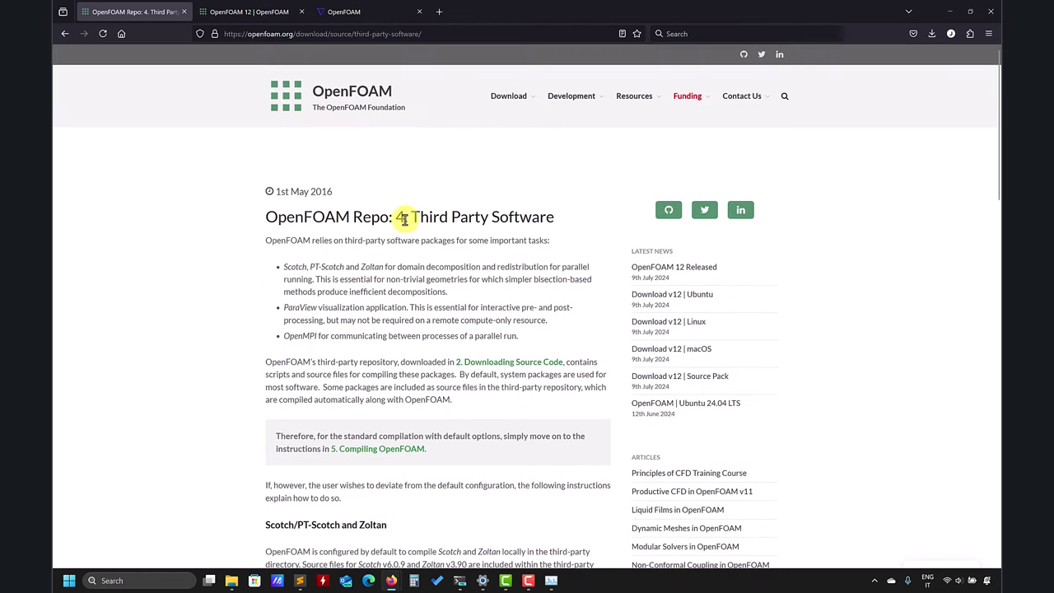
pyautogui.scroll(-4, 248, 239)
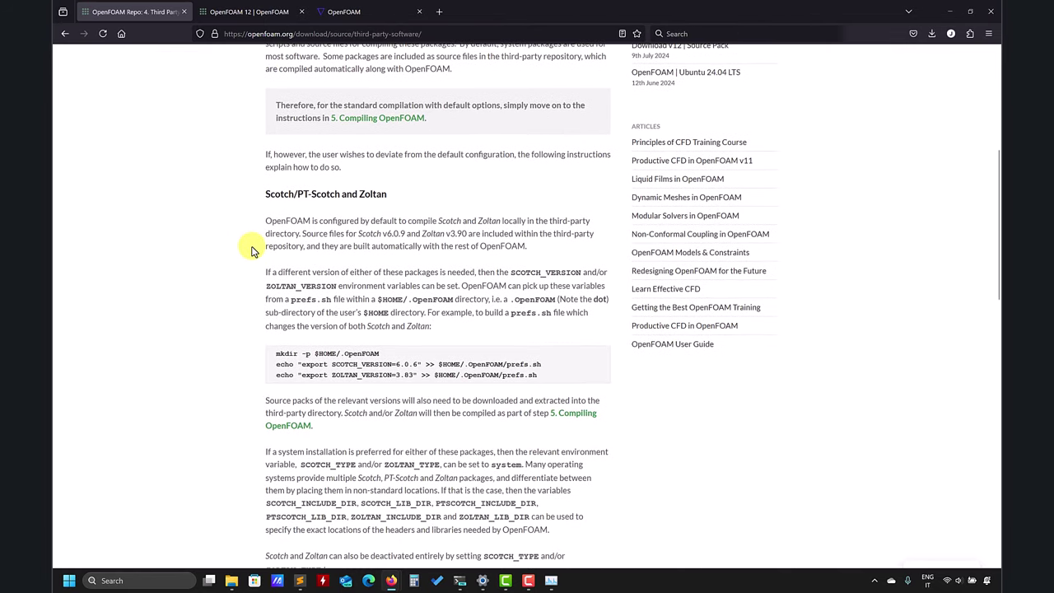
pyautogui.scroll(-2, 206, 304)
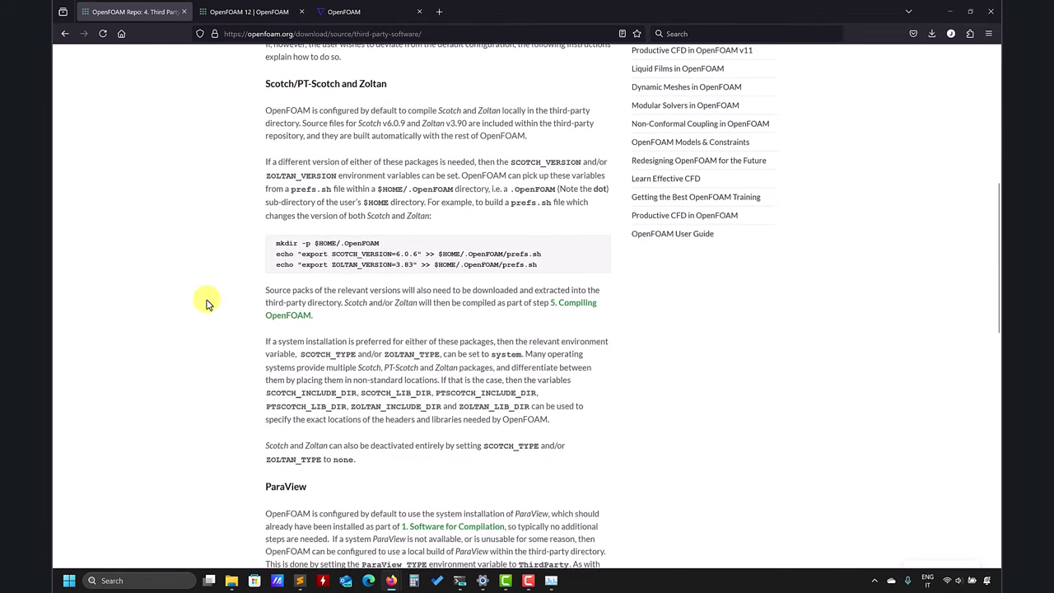
pyautogui.scroll(-4, 206, 304)
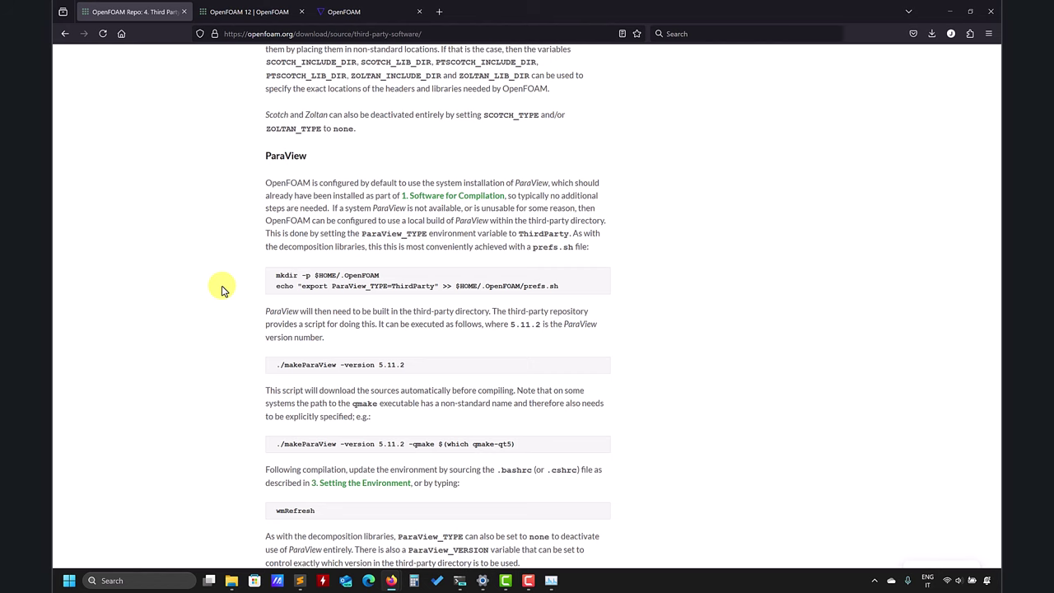
pyautogui.scroll(-5, 221, 288)
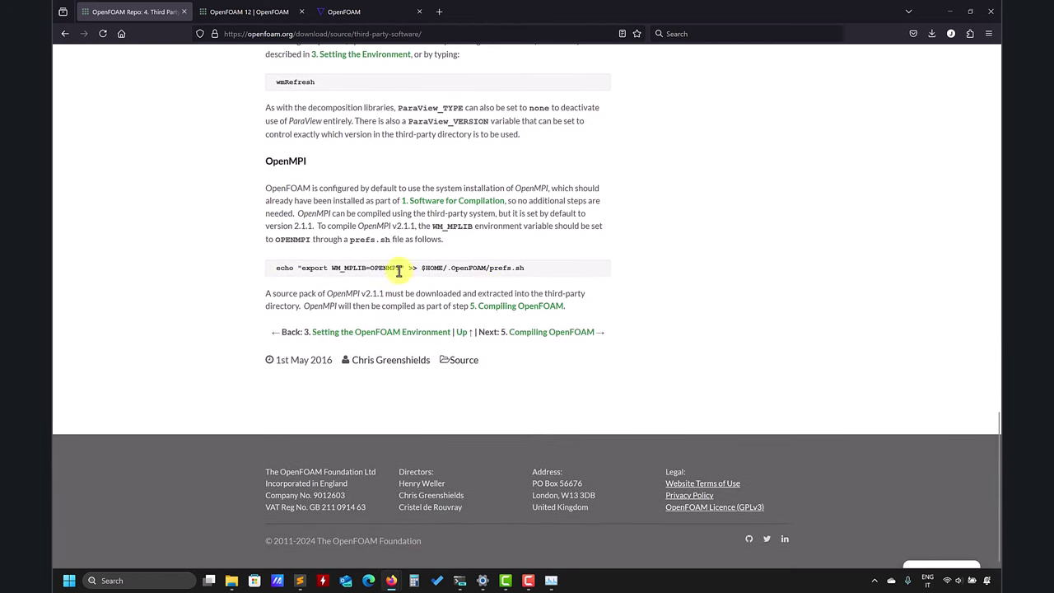
# Open the '5. Compiling OpenFOAM' page, then switch to the installation-steps-OF12.txt notes in Sublime Text
pyautogui.click(558, 333)
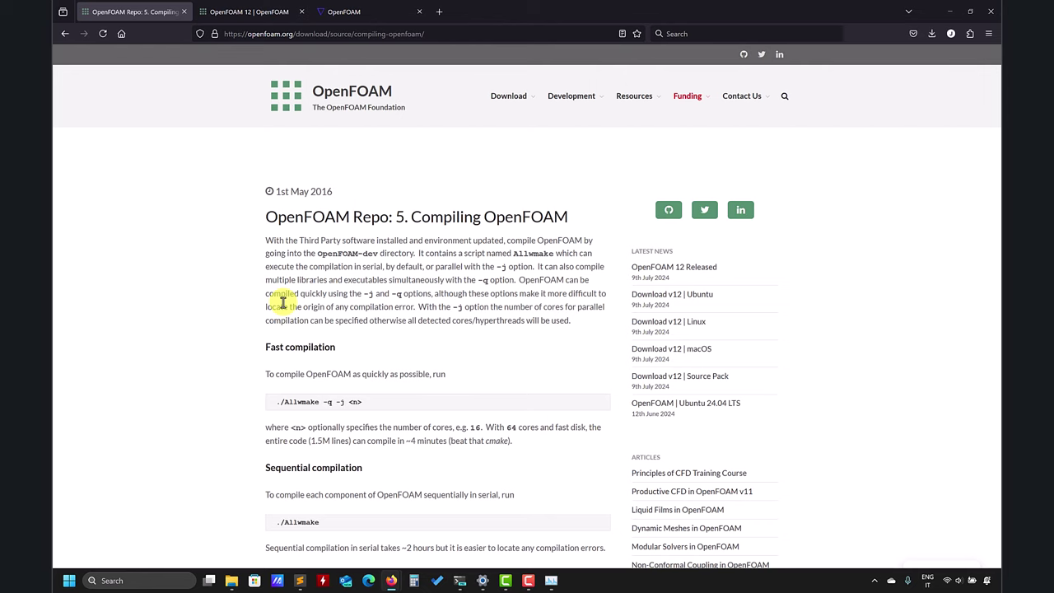
pyautogui.click(299, 580)
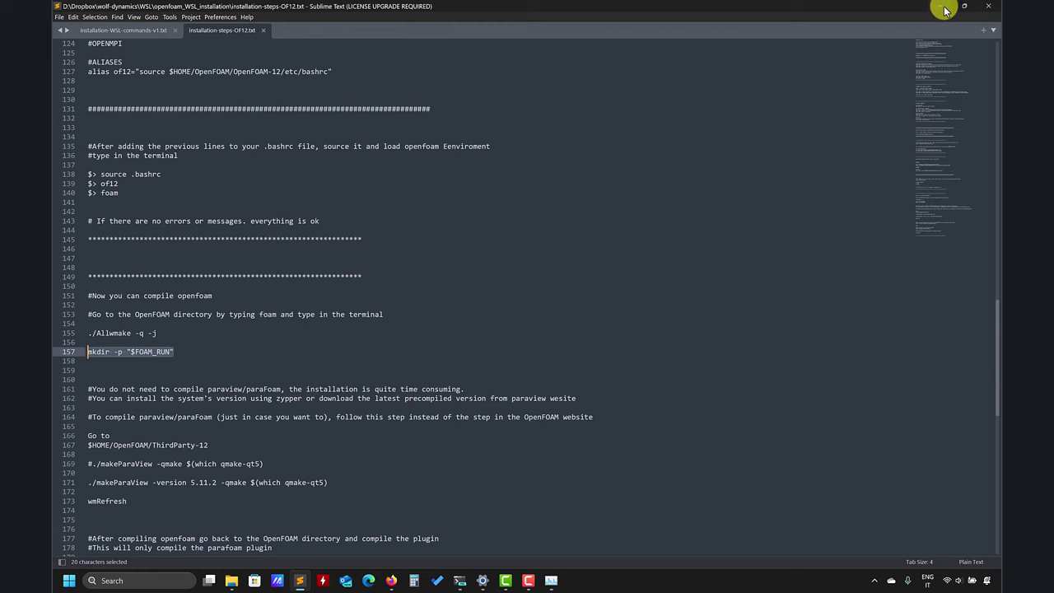